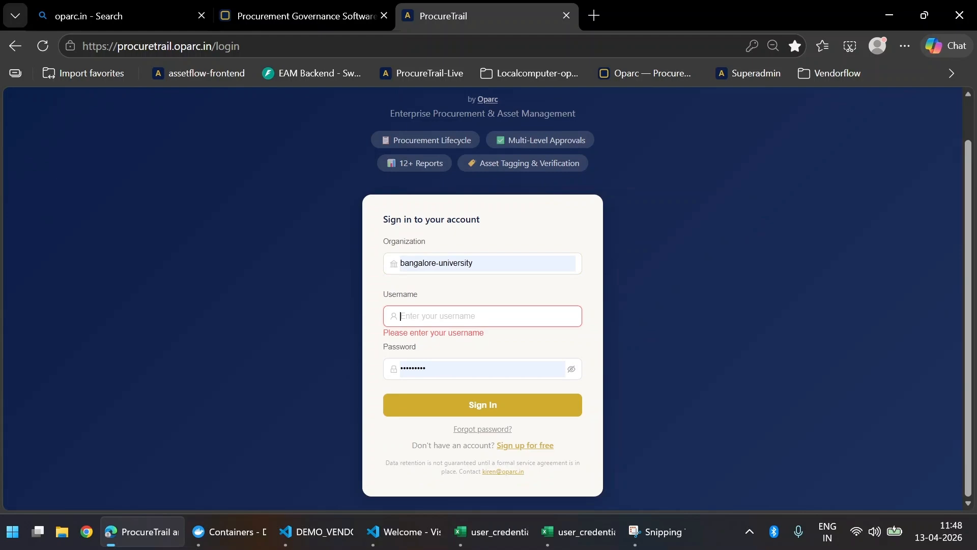
Step: Copy the employee username from cell C2 of the credentials workbook into the sign-in Username field
click(572, 531)
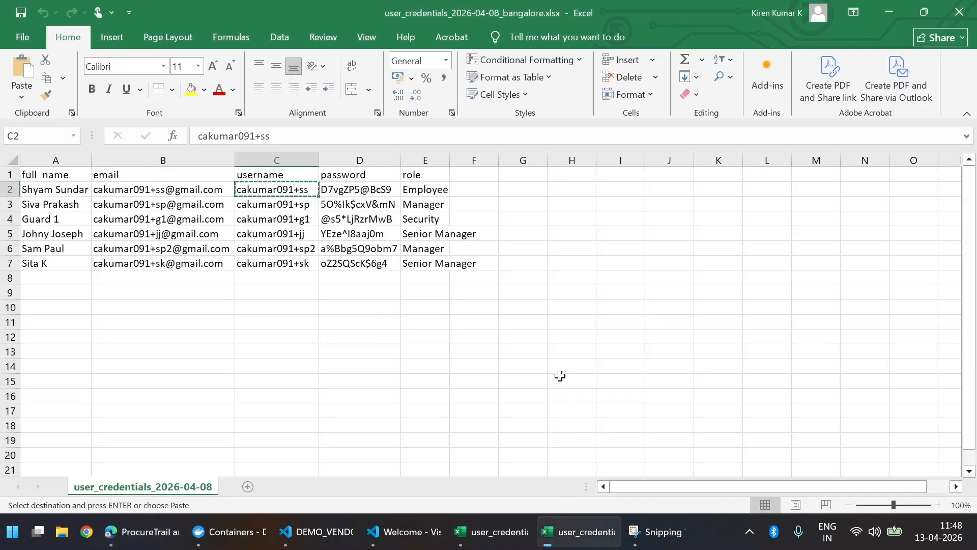
key(alt+Tab)
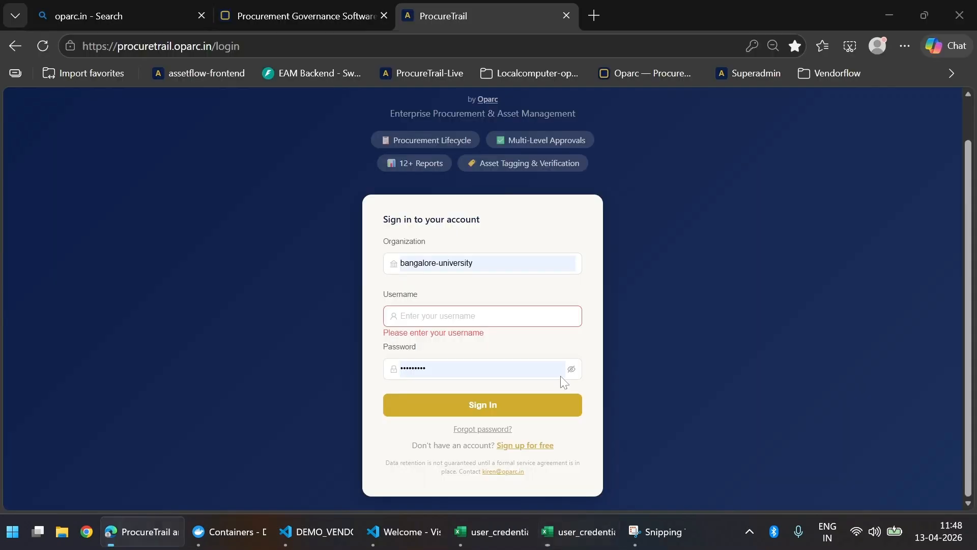
key(alt+Tab)
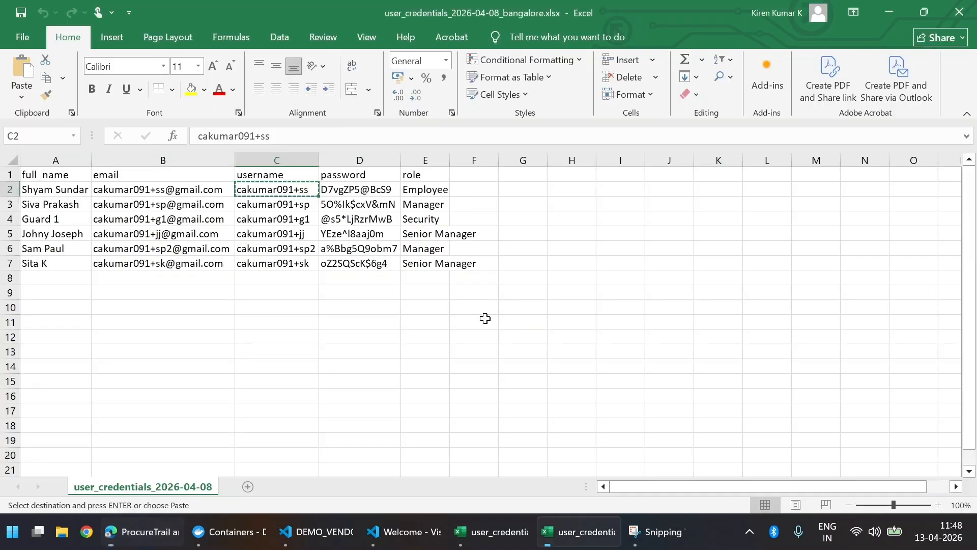
key(alt+Tab)
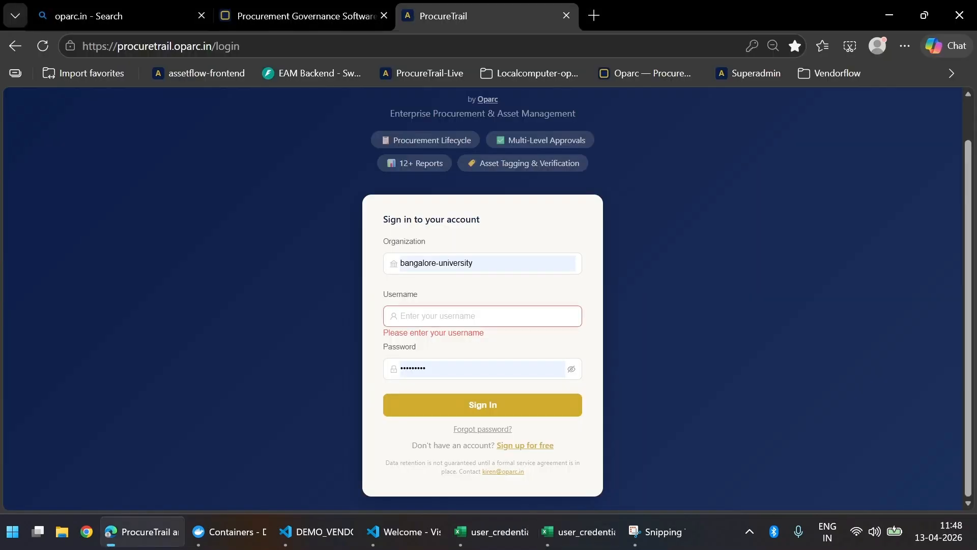
key(alt+Tab)
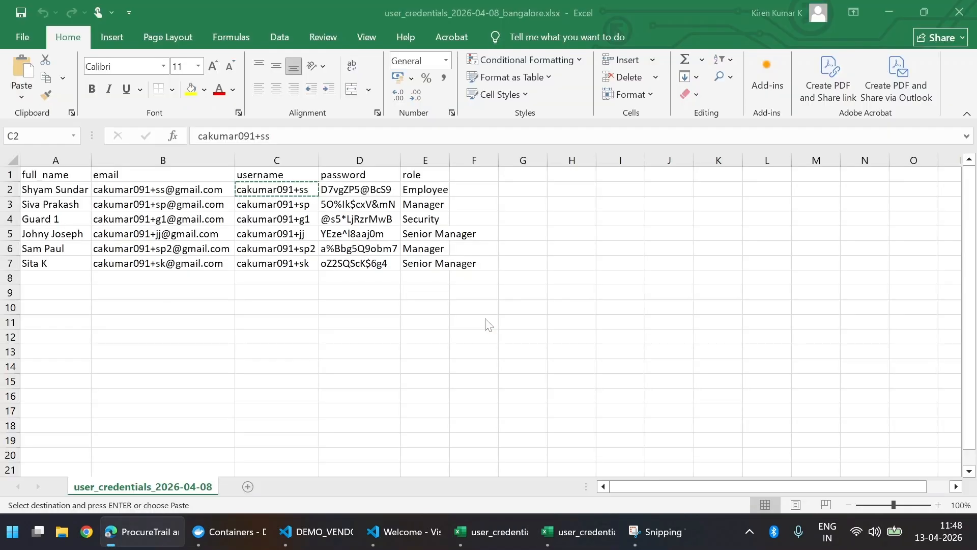
key(ctrl+c)
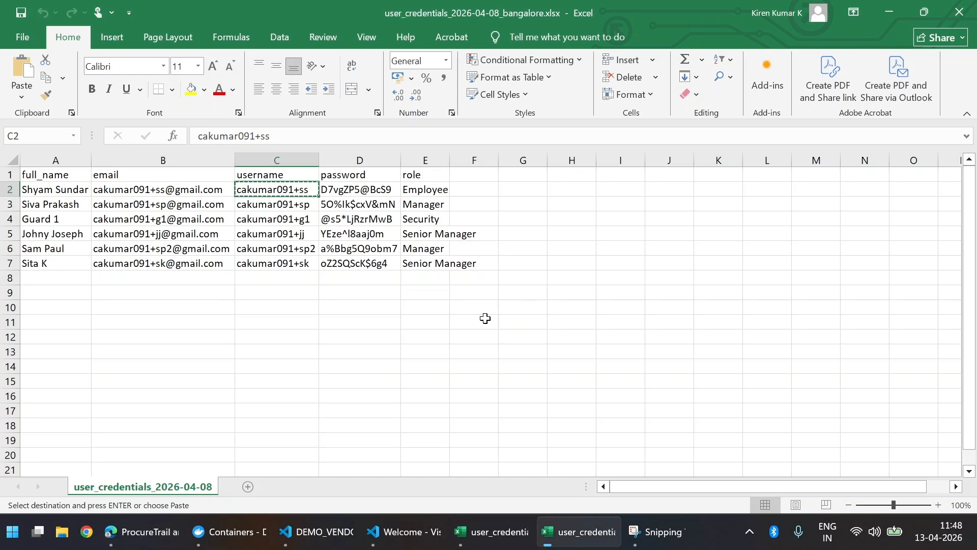
key(alt+Tab)
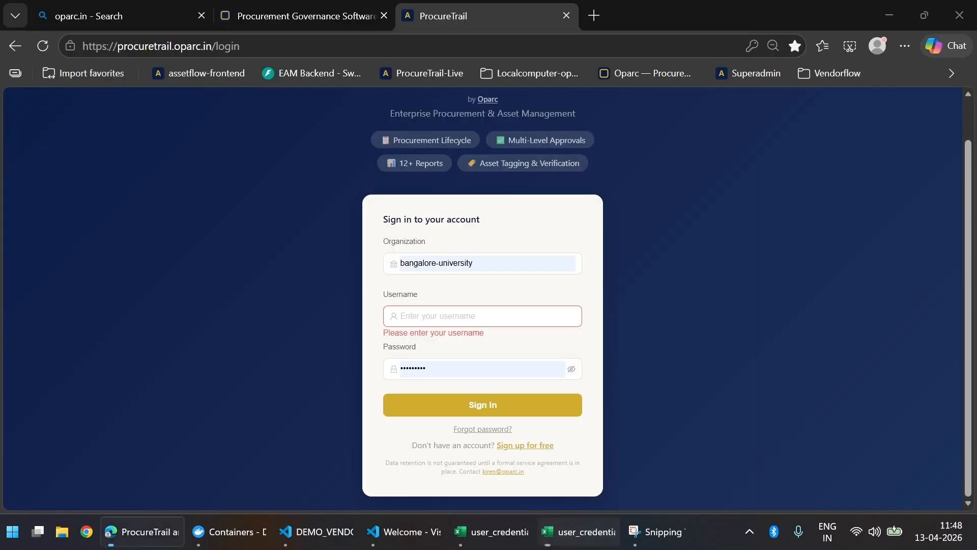
key(ctrl+v)
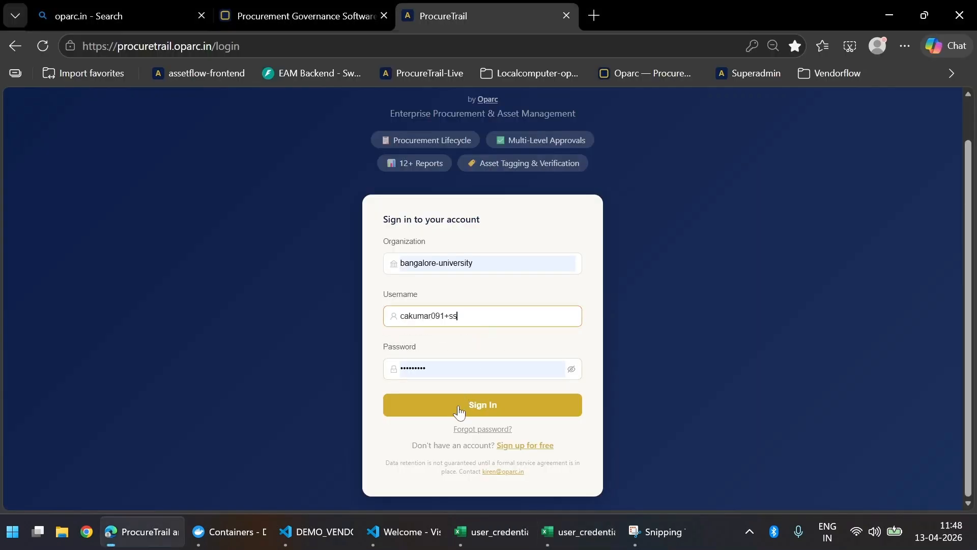
Step: Sign in, skip the welcome tour, and start a new vendor from the Vendors section
click(459, 408)
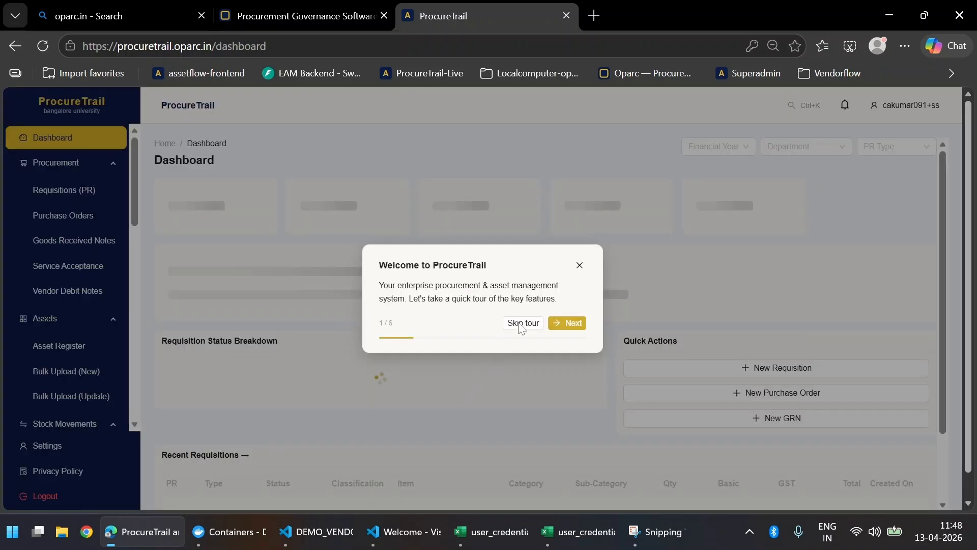
click(520, 324)
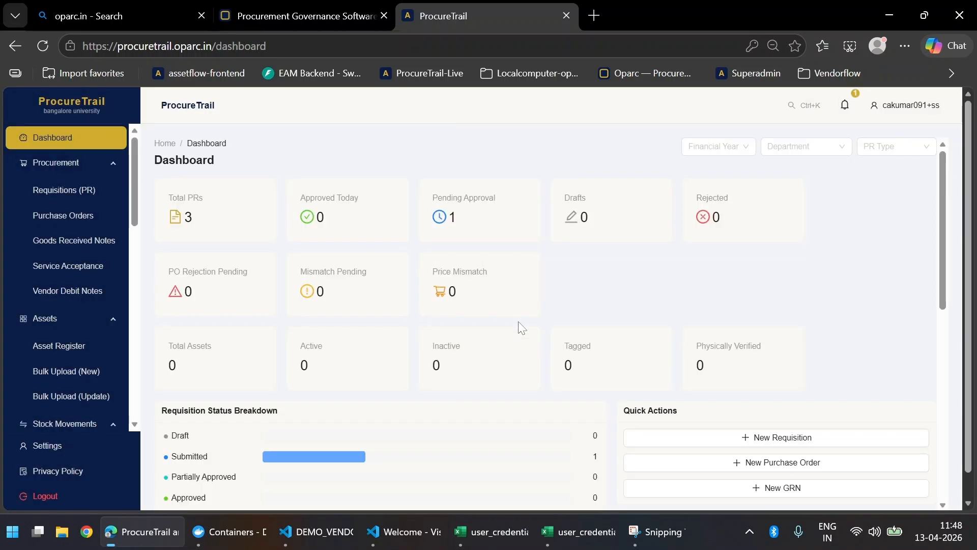
scroll(28, 320, down, 10)
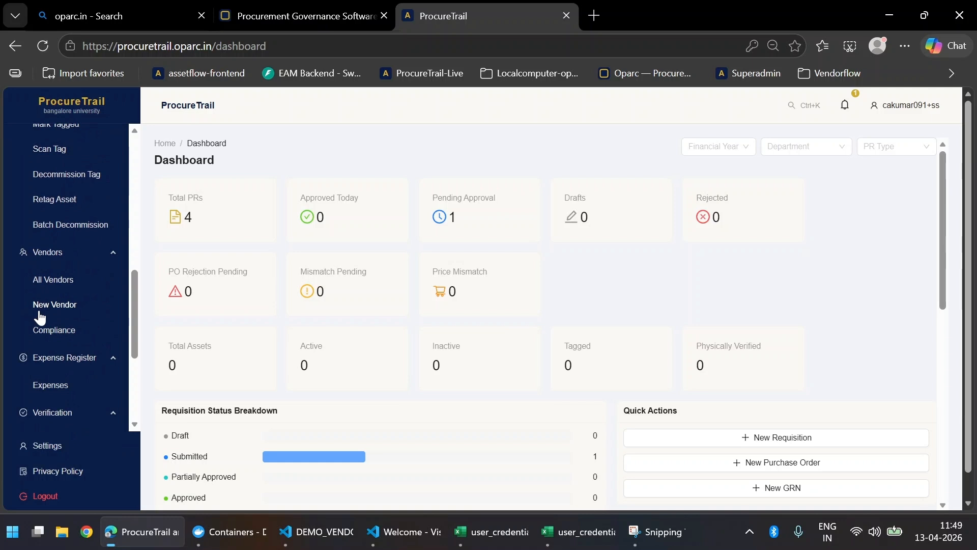
click(46, 310)
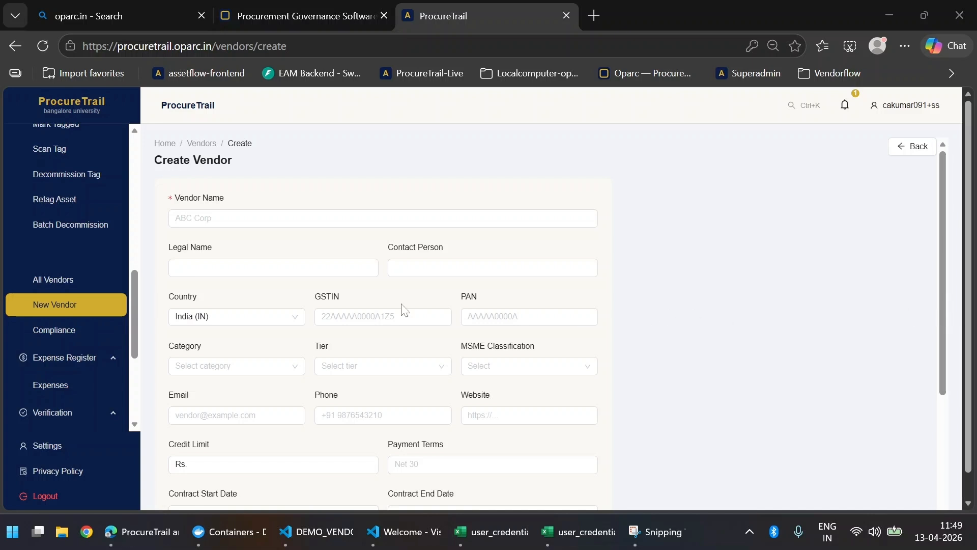
Step: Enter vendor name Dell Technologies India, legal name Dell International Services India Pvt Ltd, and the contact person
click(176, 218)
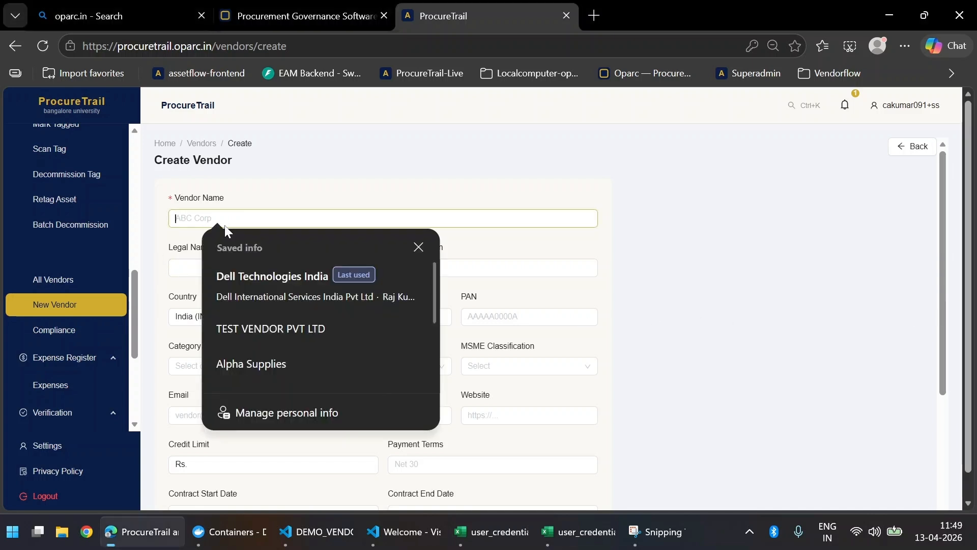
key(ctrl+v)
click(210, 265)
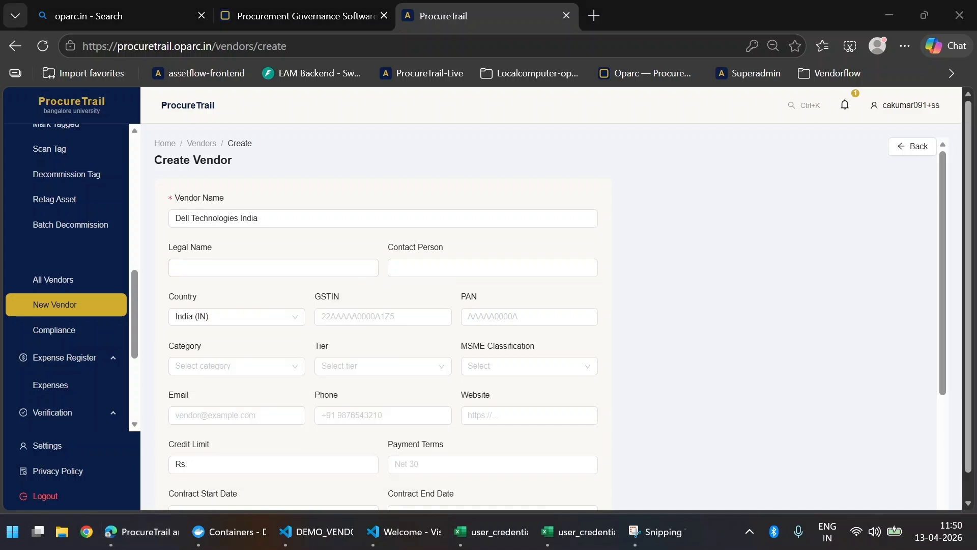
click(293, 268)
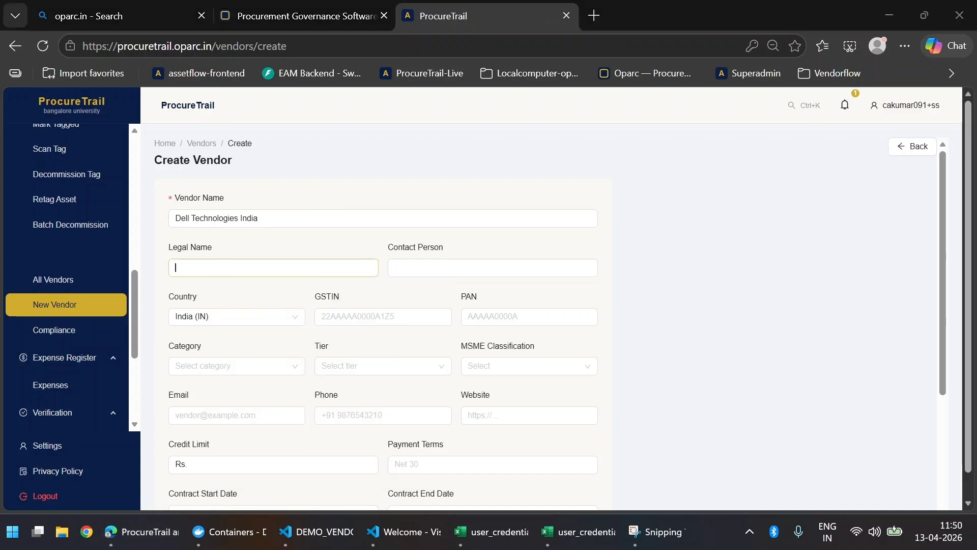
text(Dell International Services India Pvt Ltd)
key(Escape)
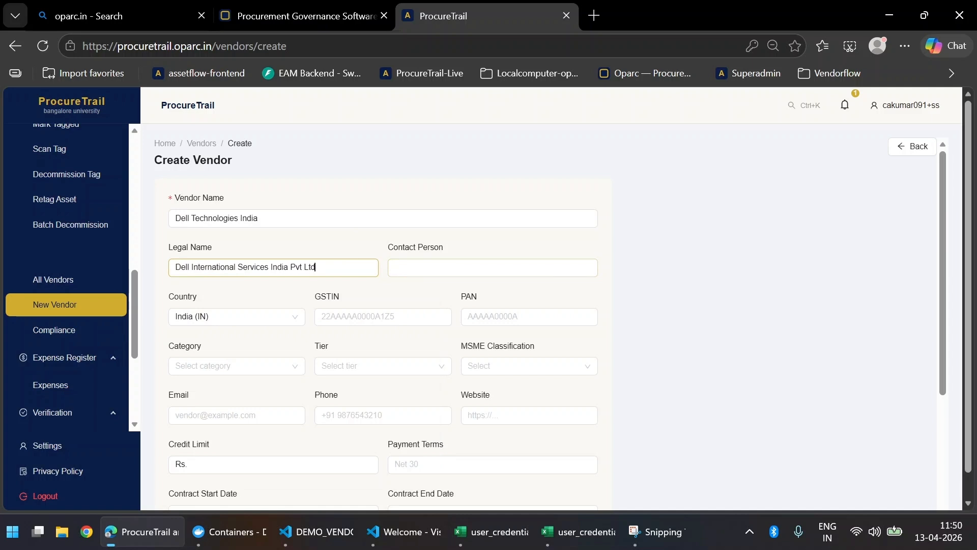
click(335, 247)
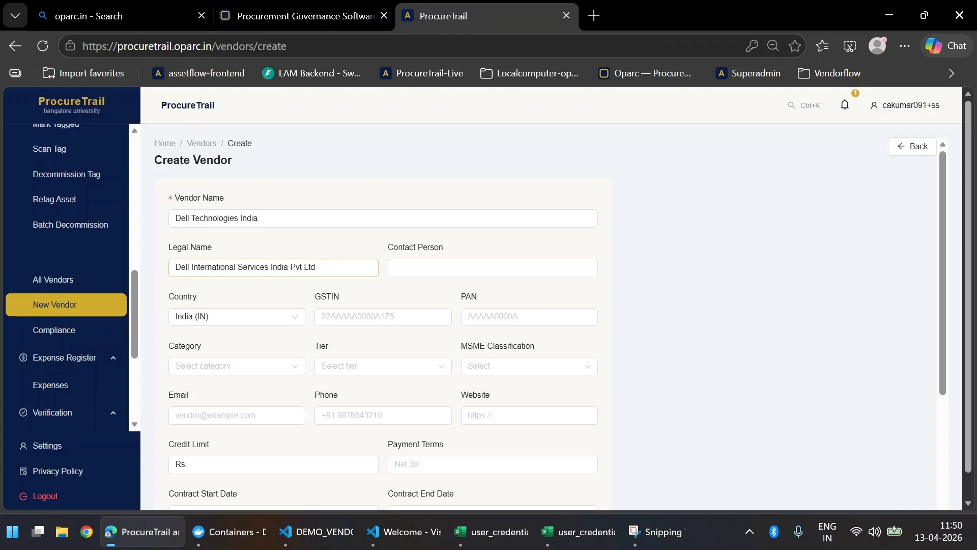
click(492, 267)
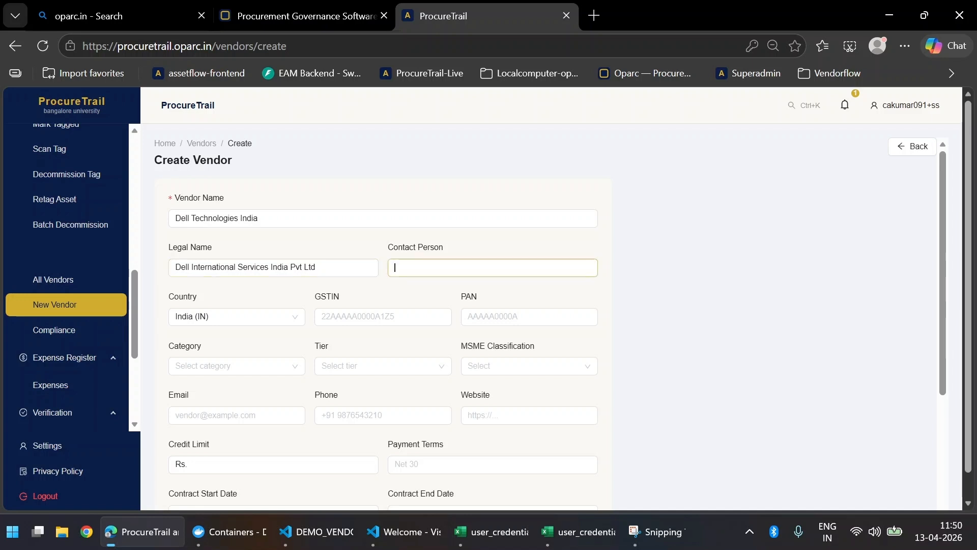
key(Tab)
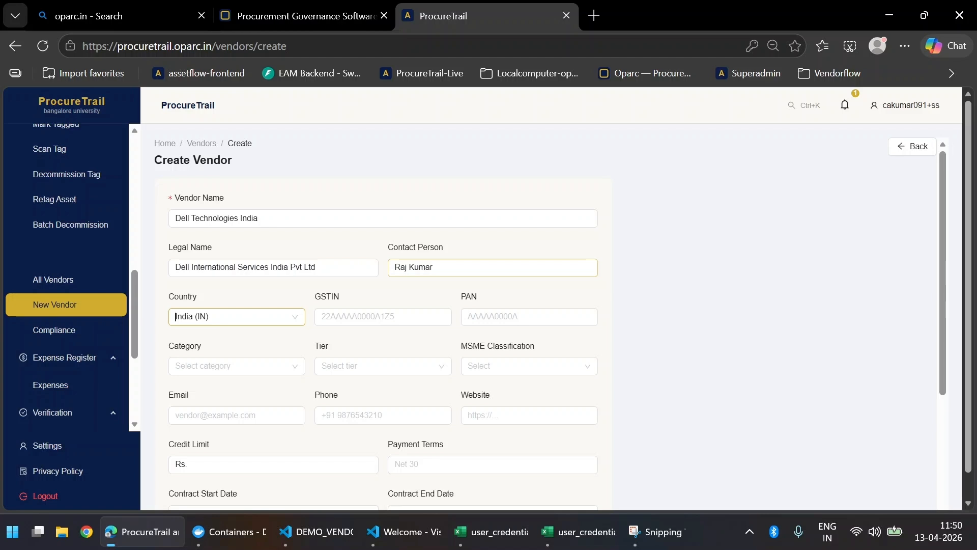
scroll(453, 236, down, 3)
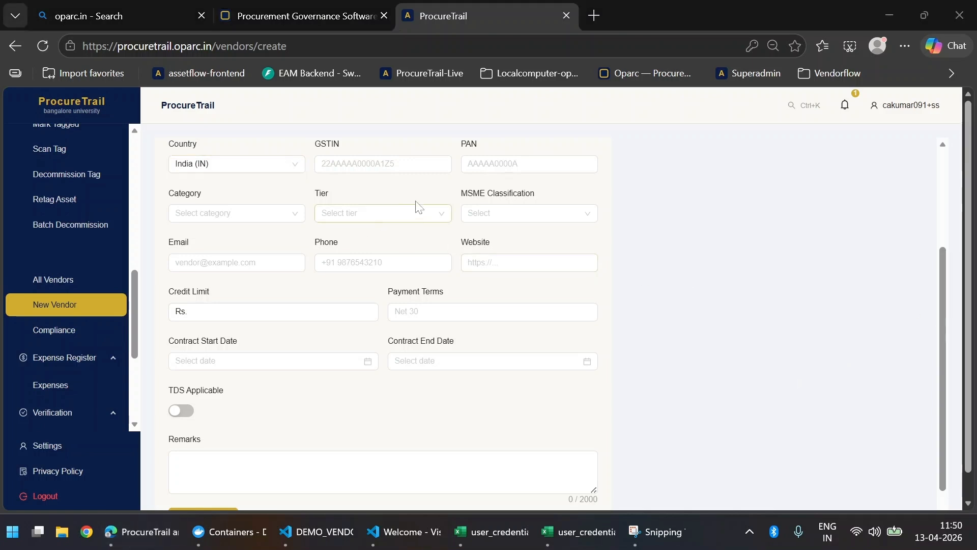
Step: Fill in the vendor's GSTIN and PAN from the saved entries
click(398, 166)
click(407, 222)
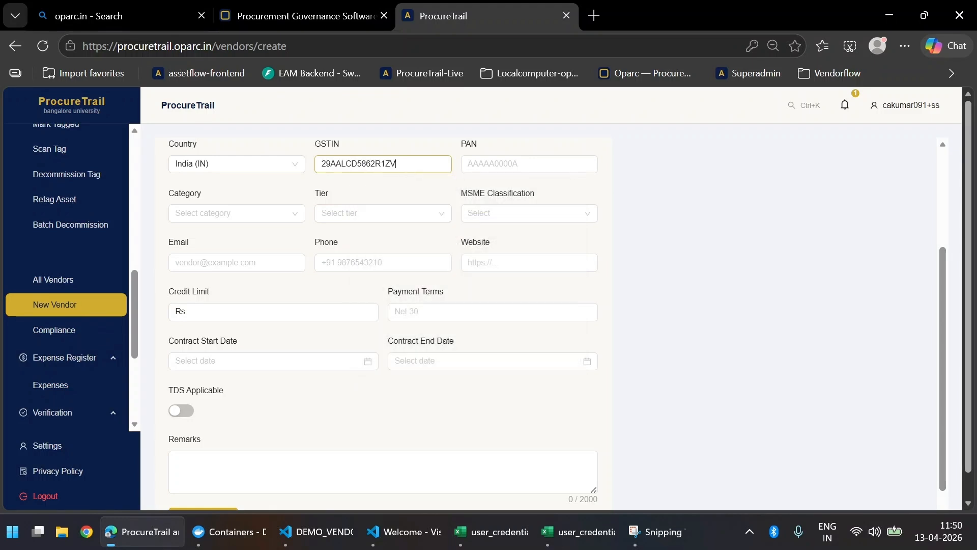
click(514, 164)
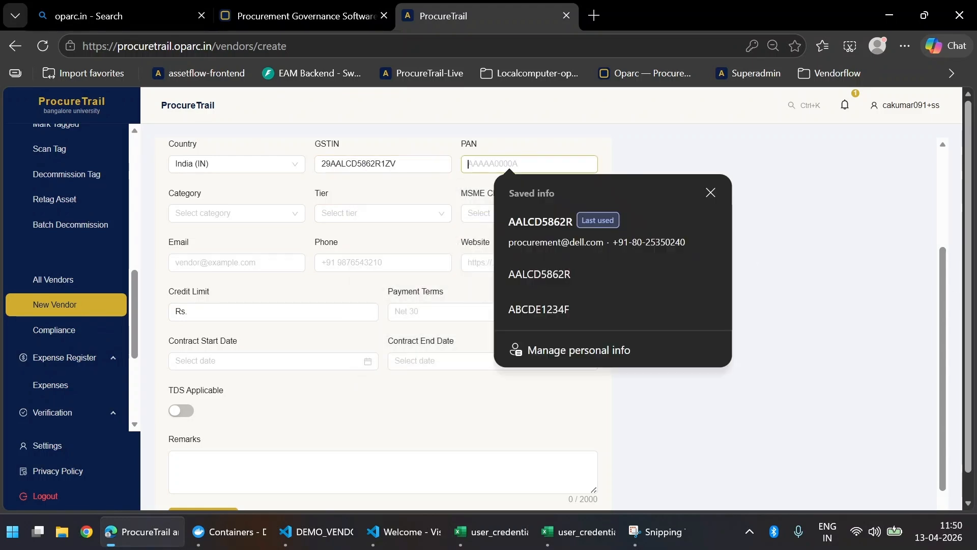
key(alt+Tab)
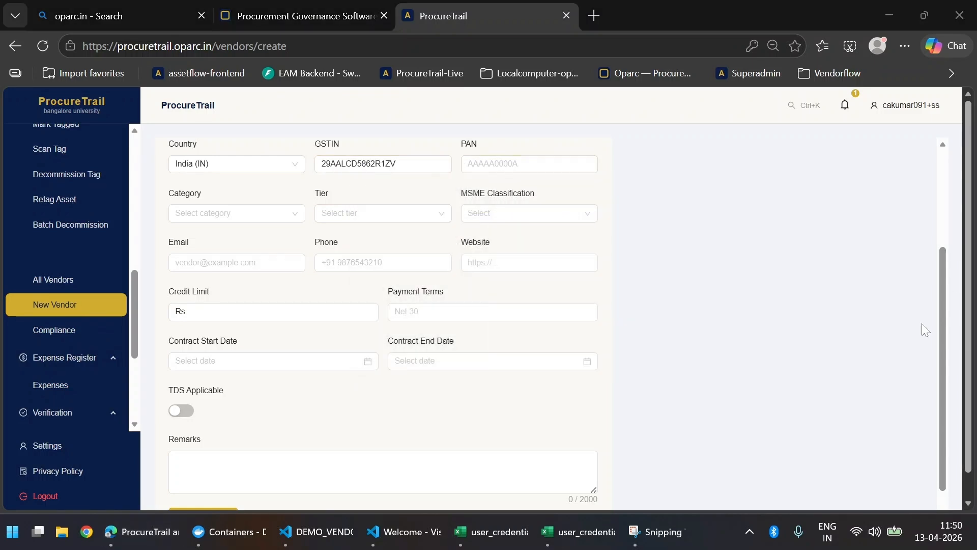
click(490, 168)
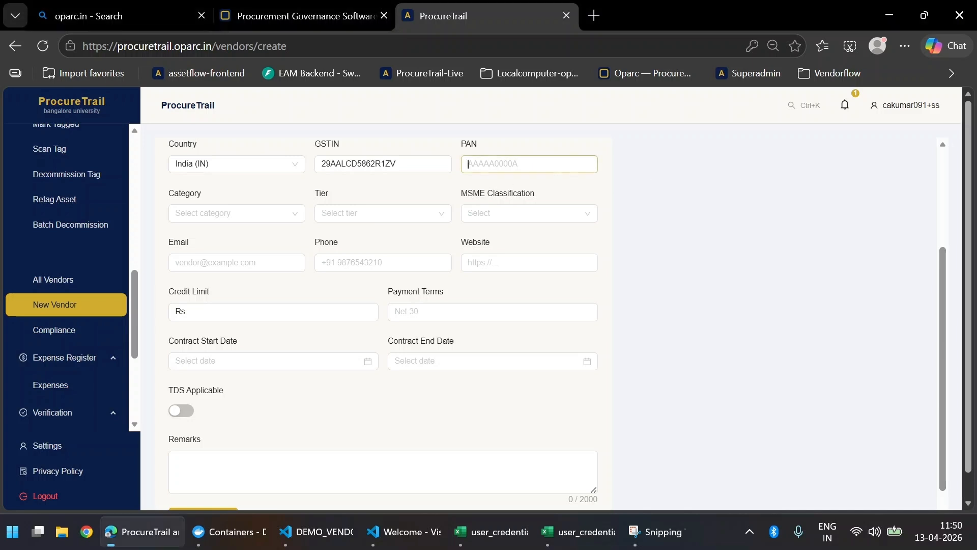
Step: Set the vendor category to Manufacturer and begin choosing the tier
click(199, 212)
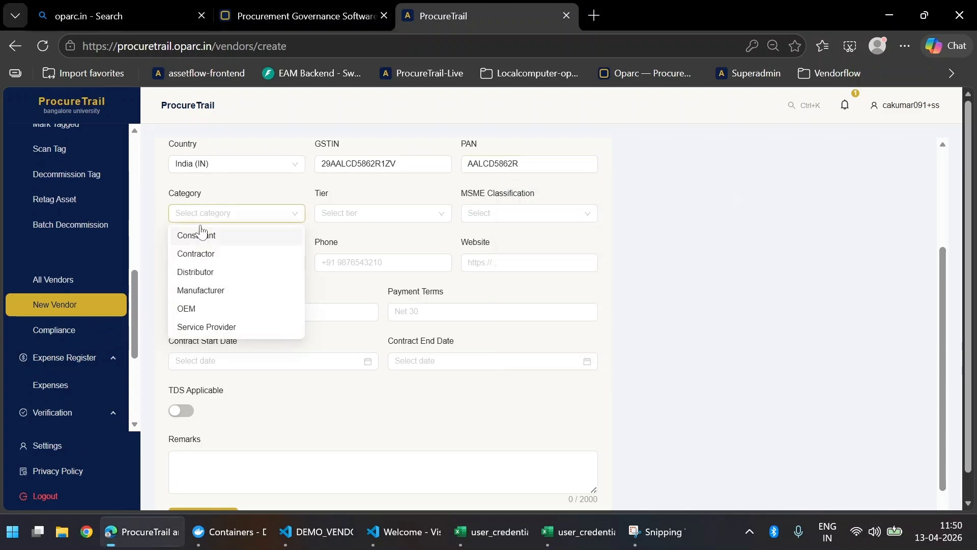
click(210, 295)
click(381, 217)
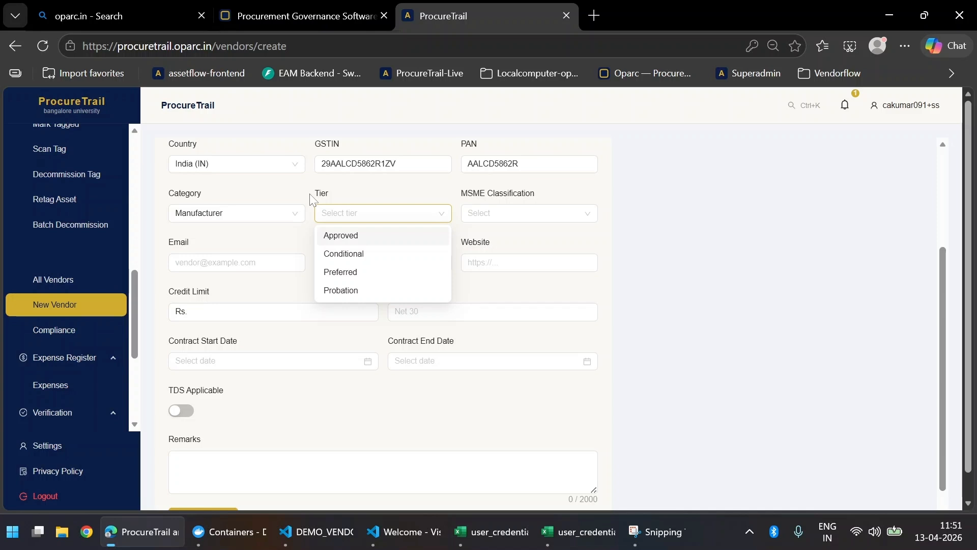
click(280, 214)
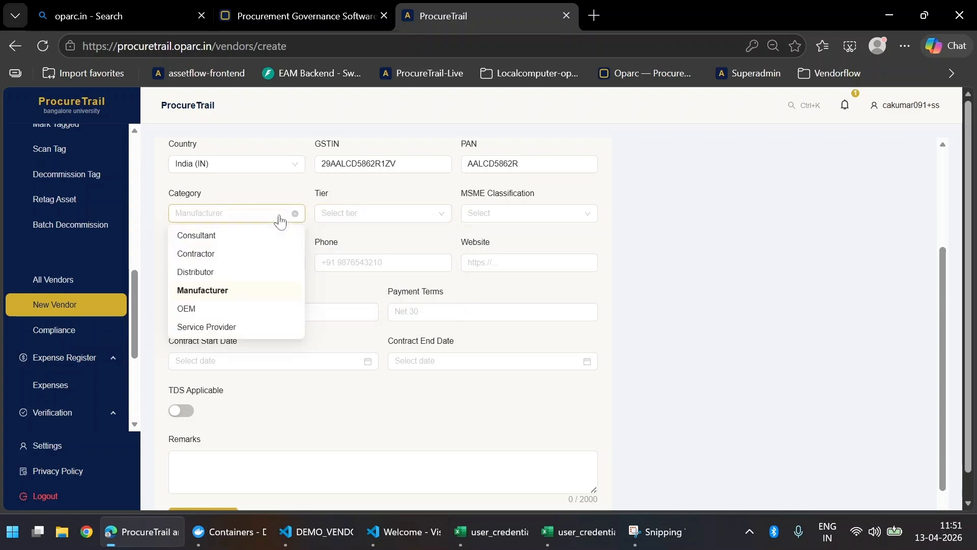
click(279, 191)
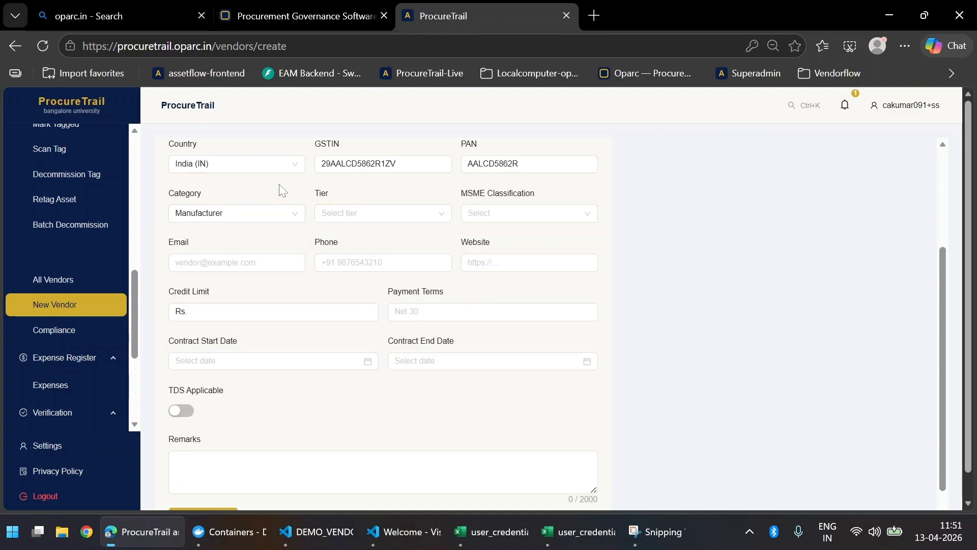
click(362, 214)
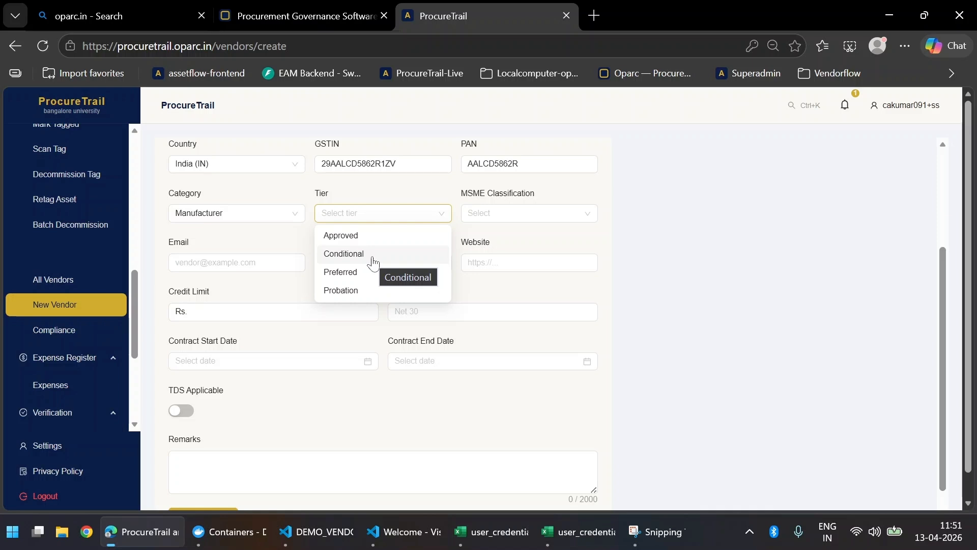
Step: Set the tier to Conditional and the MSME classification to Not MSME
click(373, 254)
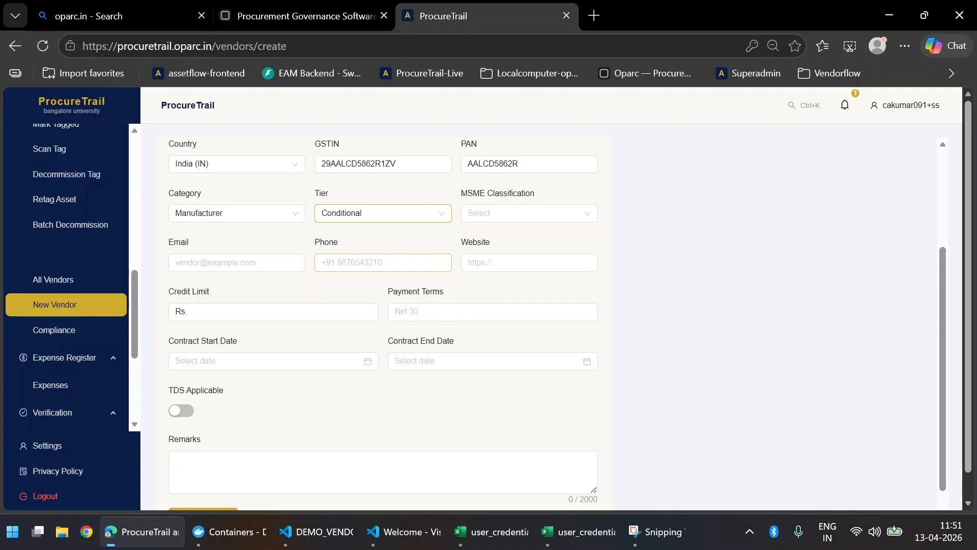
click(520, 219)
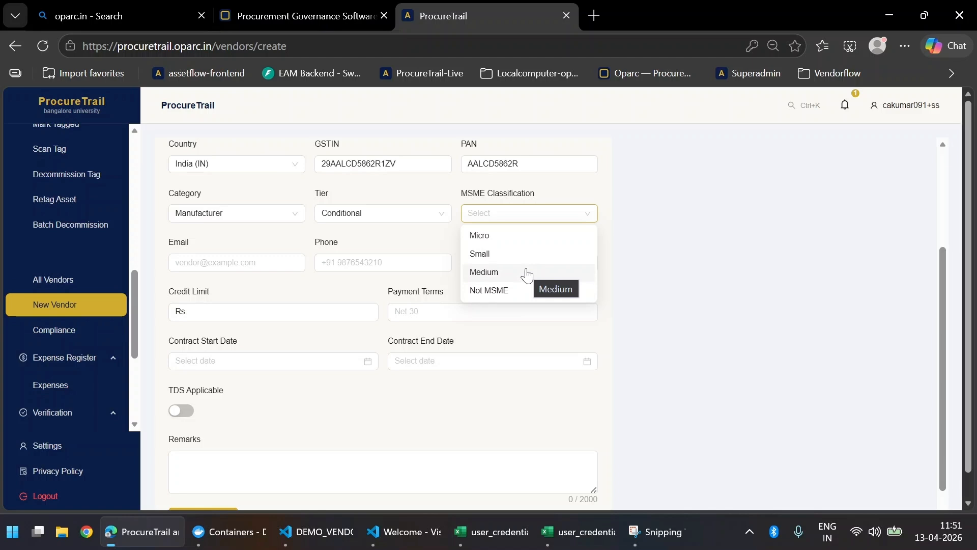
click(534, 294)
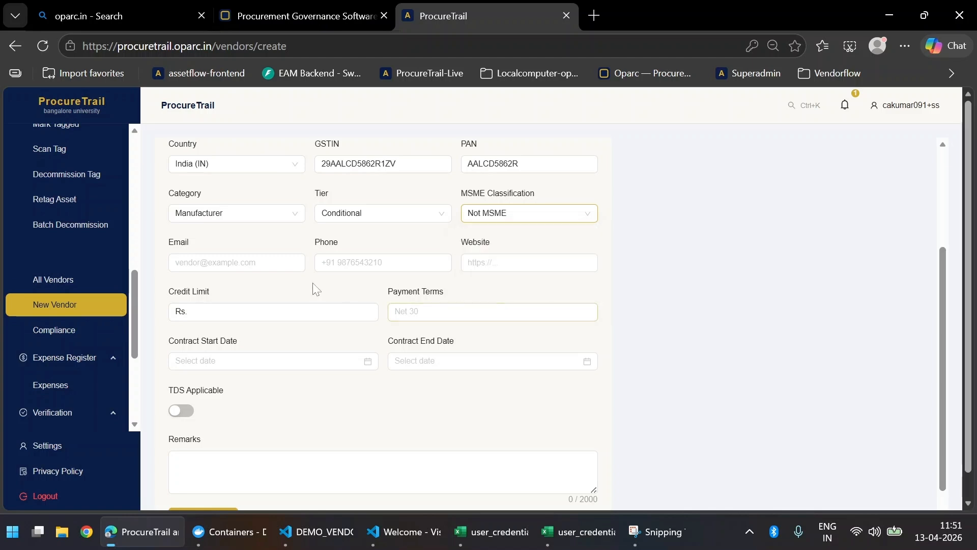
Step: Fill in the vendor's procurement e-mail address from the saved entry
click(237, 263)
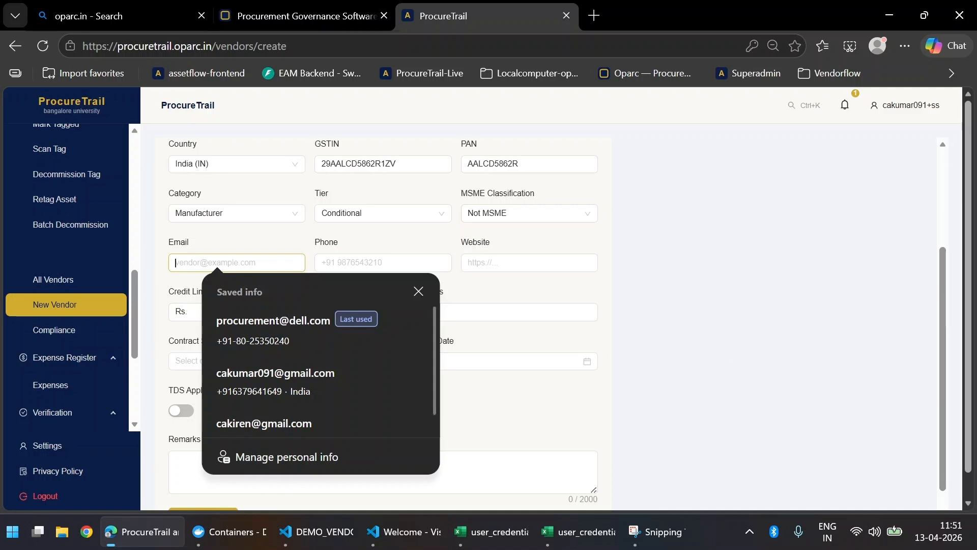
key(alt+Tab)
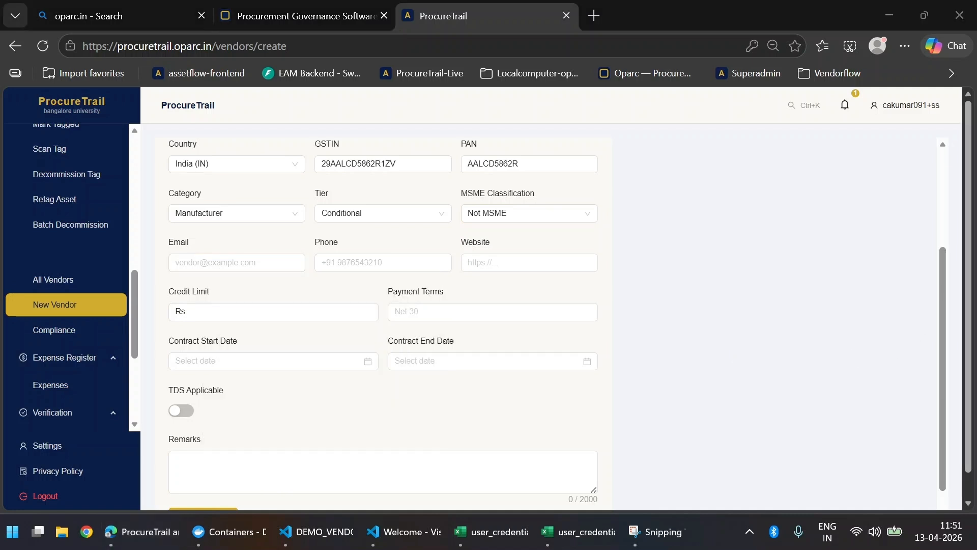
click(245, 263)
key(ctrl+v)
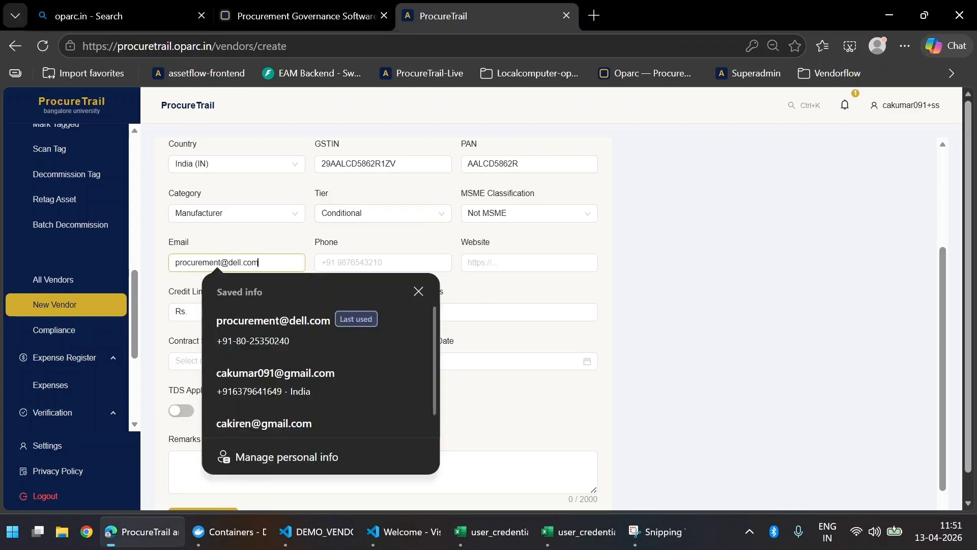
Step: Fill in the vendor's phone number, skipping website and credit limit to reach payment terms
click(410, 264)
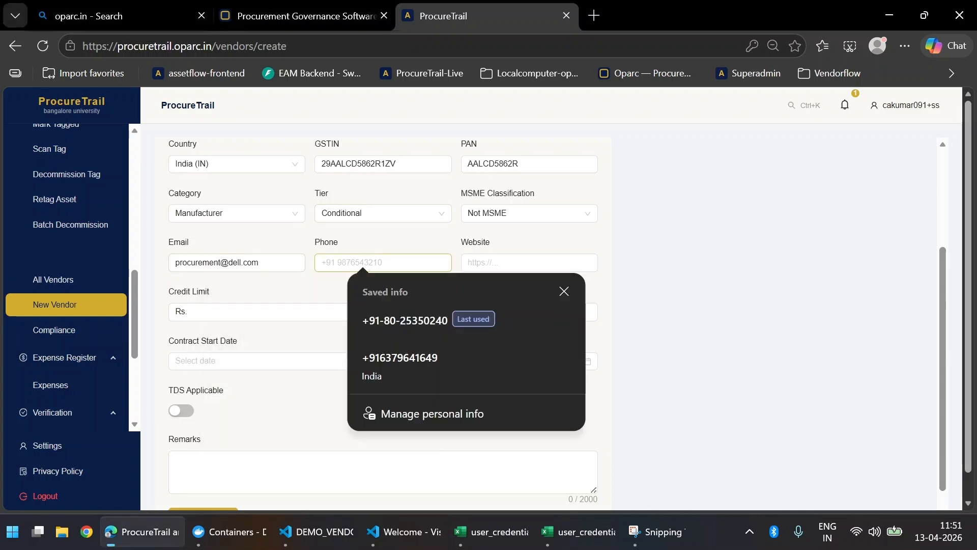
key(alt+Tab)
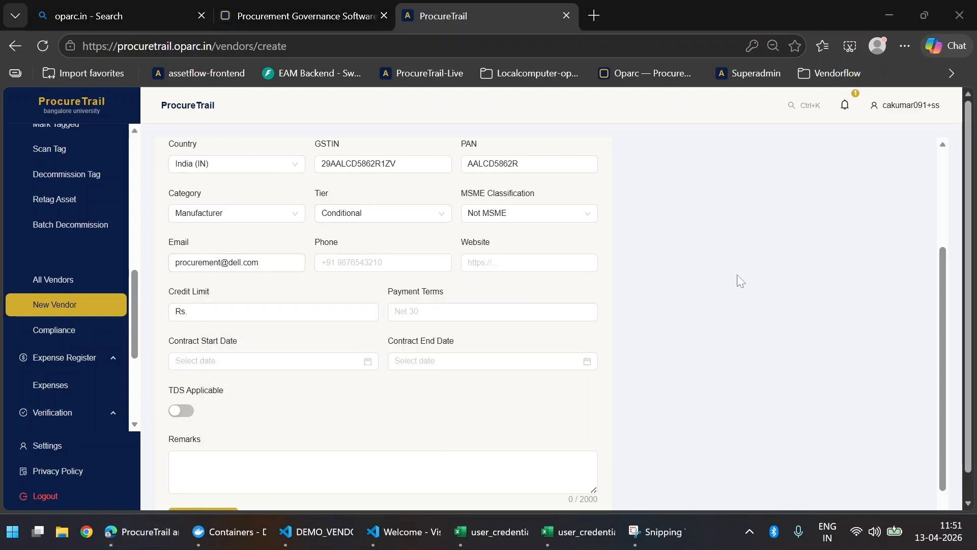
key(alt+Tab)
key(ctrl+v)
key(Tab)
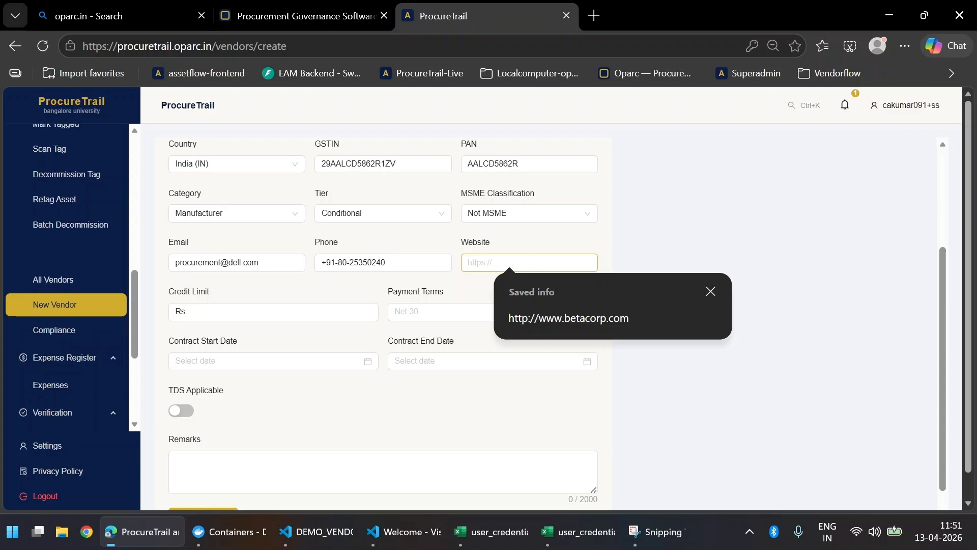
click(275, 303)
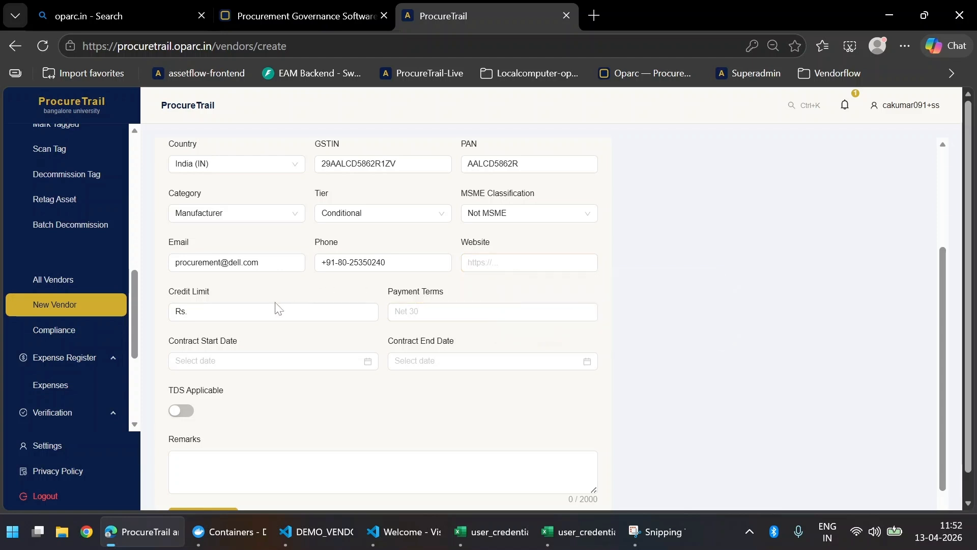
click(276, 308)
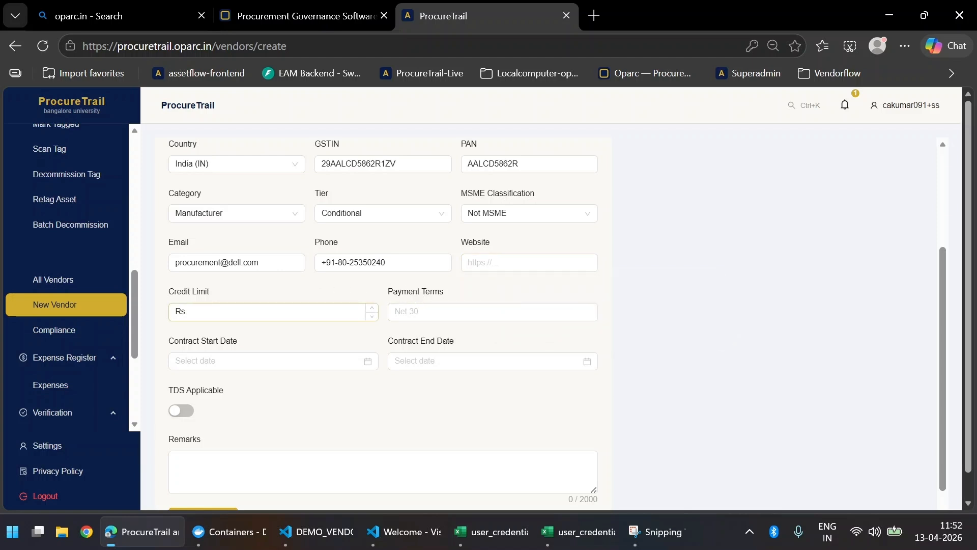
click(437, 312)
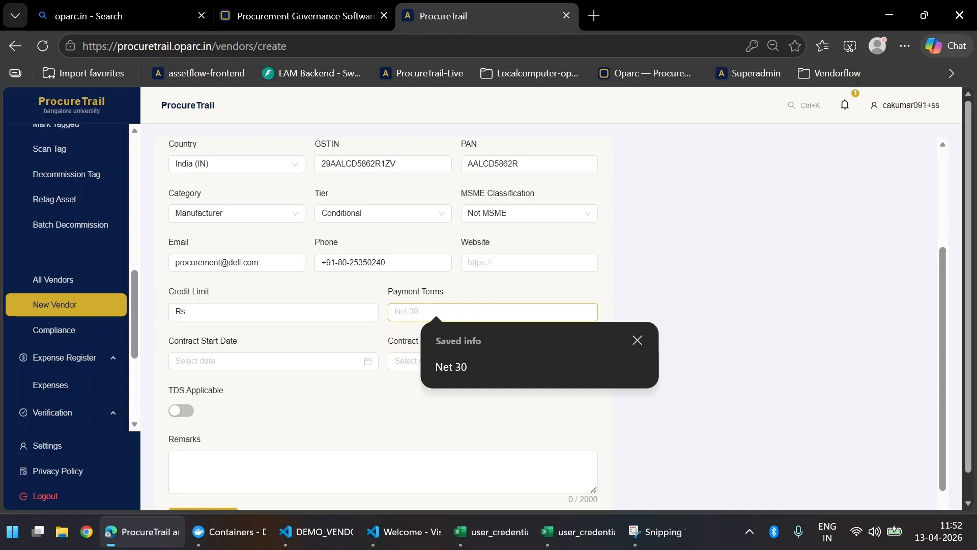
Step: Pick 13 April 2026 as the contract start date and 30 April 2026 as the end date
scroll(321, 299, down, 1)
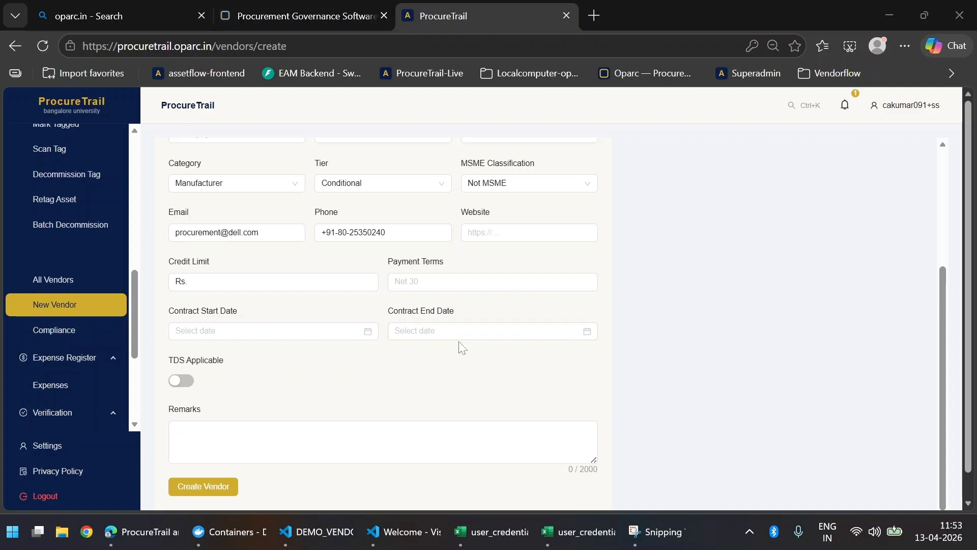
click(367, 331)
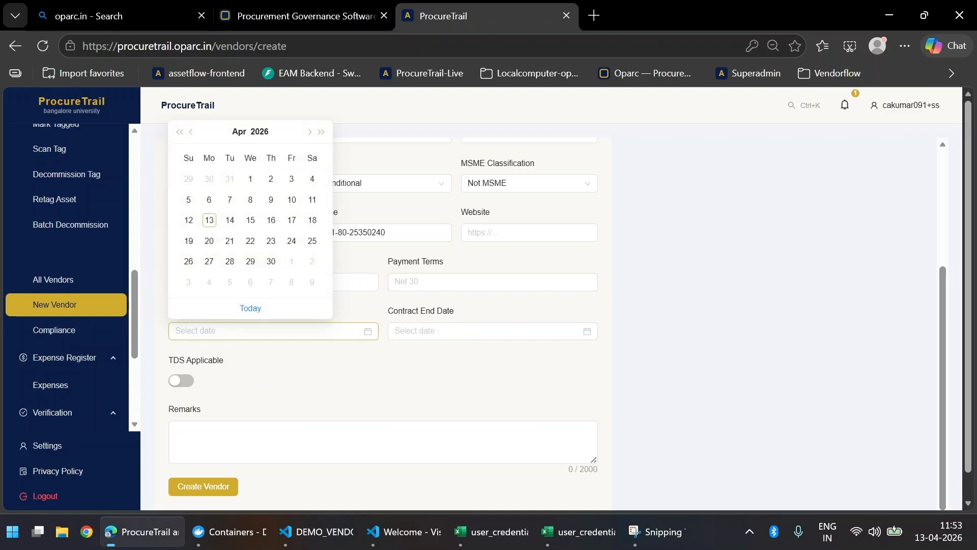
click(209, 220)
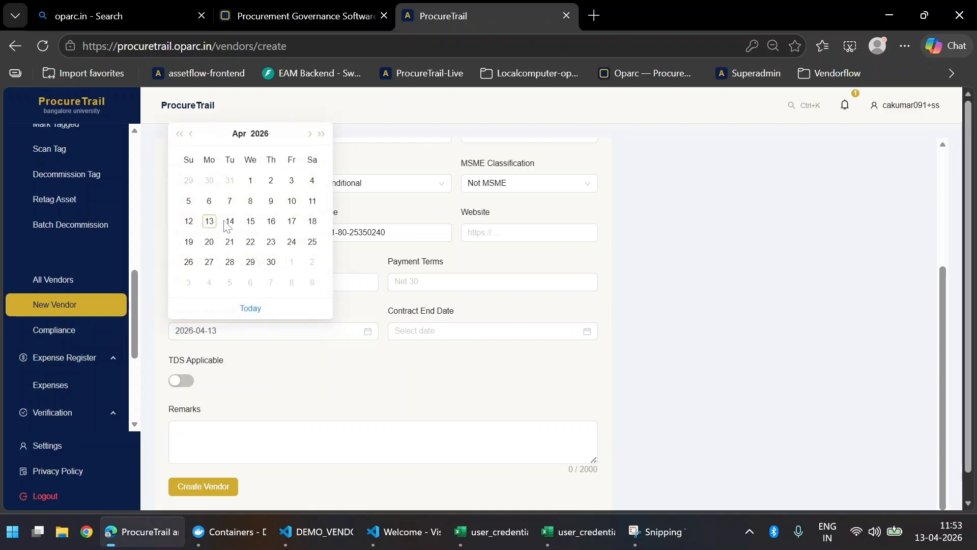
click(487, 339)
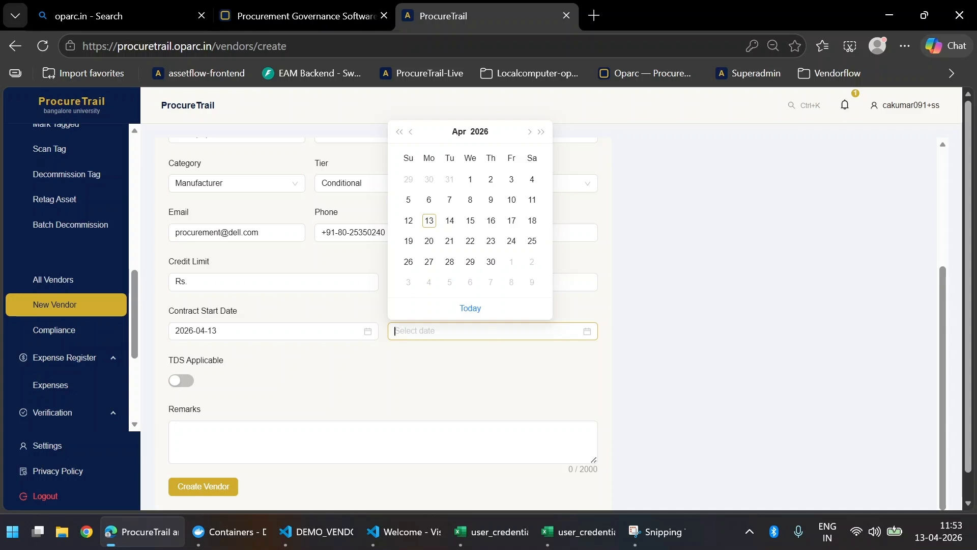
click(491, 261)
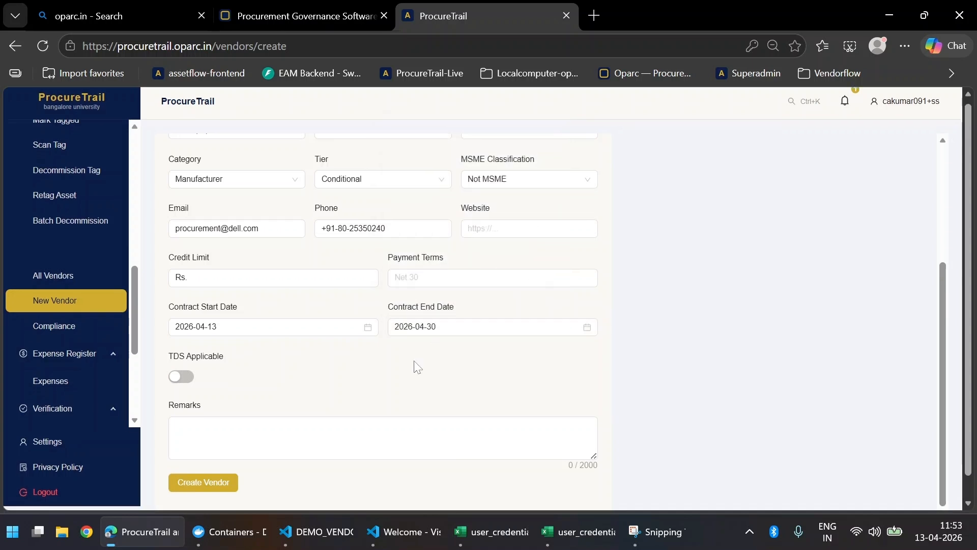
scroll(416, 364, down, 1)
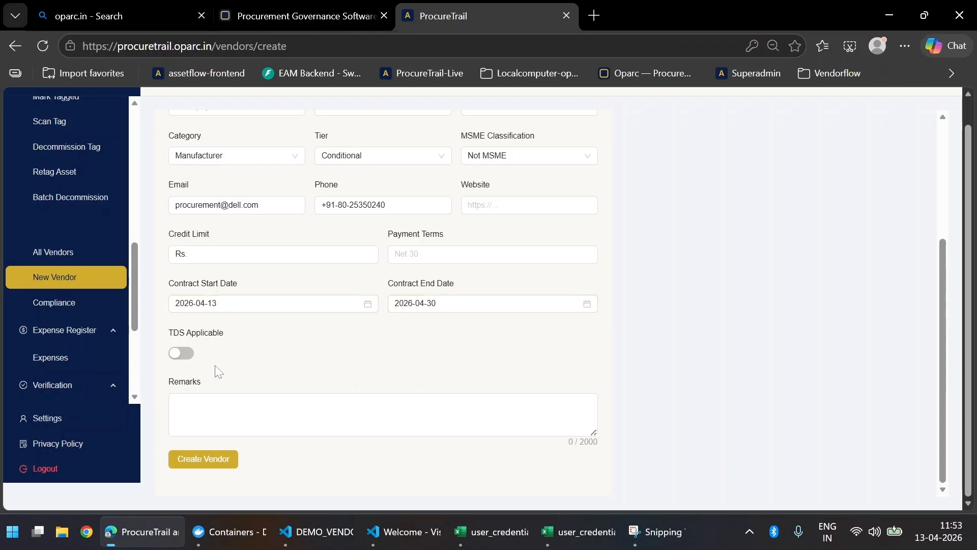
Step: Turn on TDS Applicable and choose section 1024, Contractor payments - Company / Firm (2%)
click(181, 360)
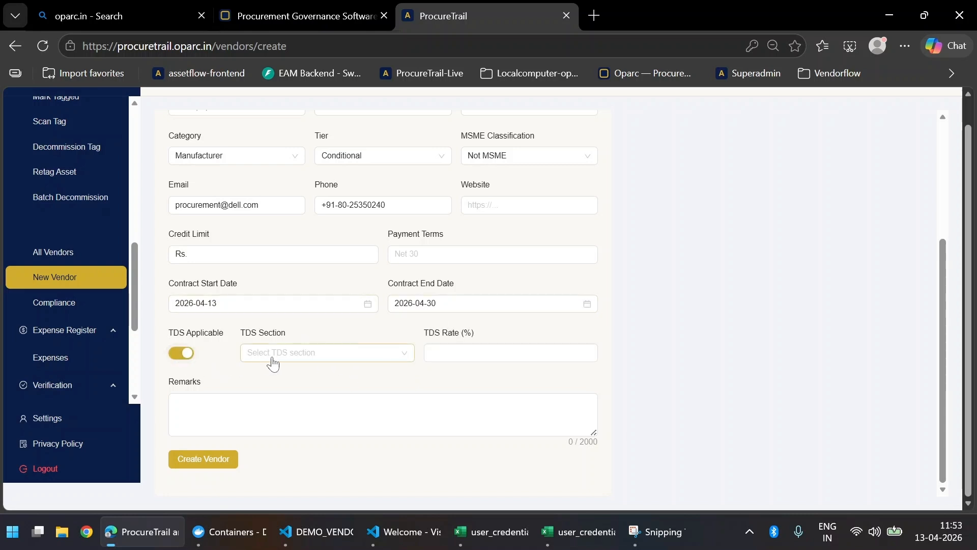
scroll(291, 355, up, 1)
scroll(291, 355, up, 2)
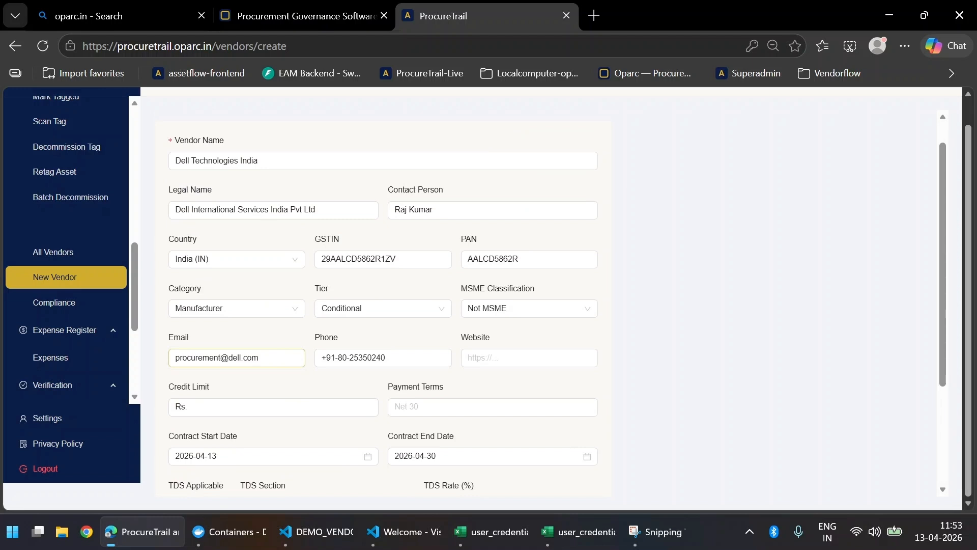
scroll(292, 356, down, 3)
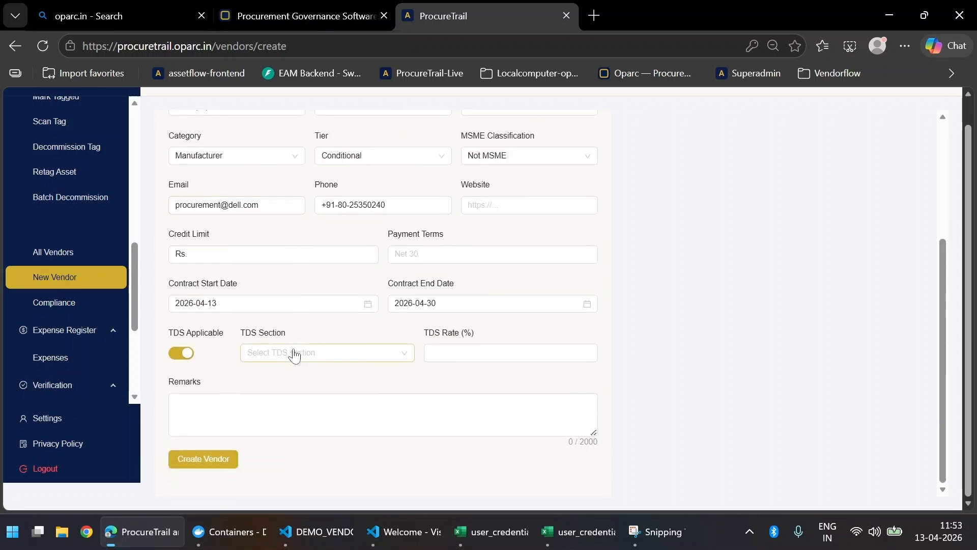
click(323, 354)
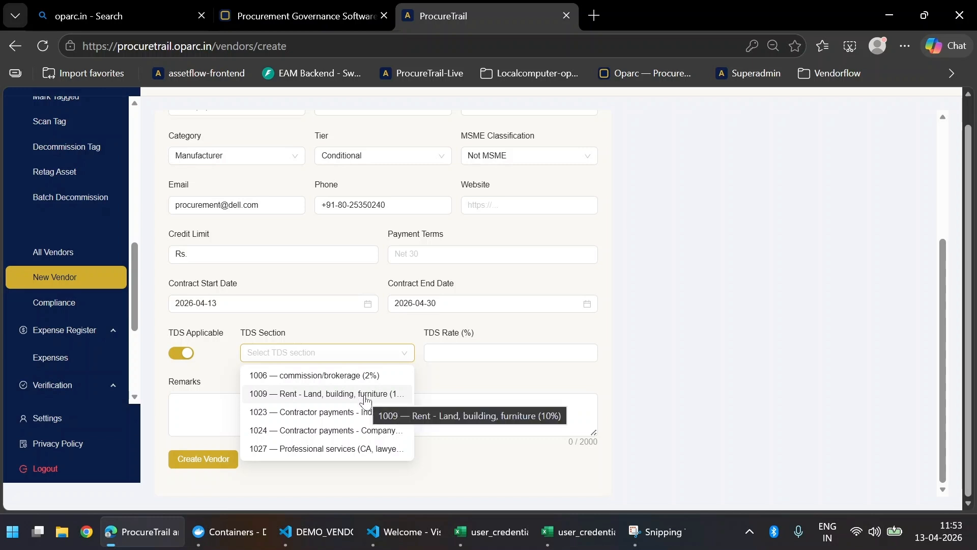
click(375, 430)
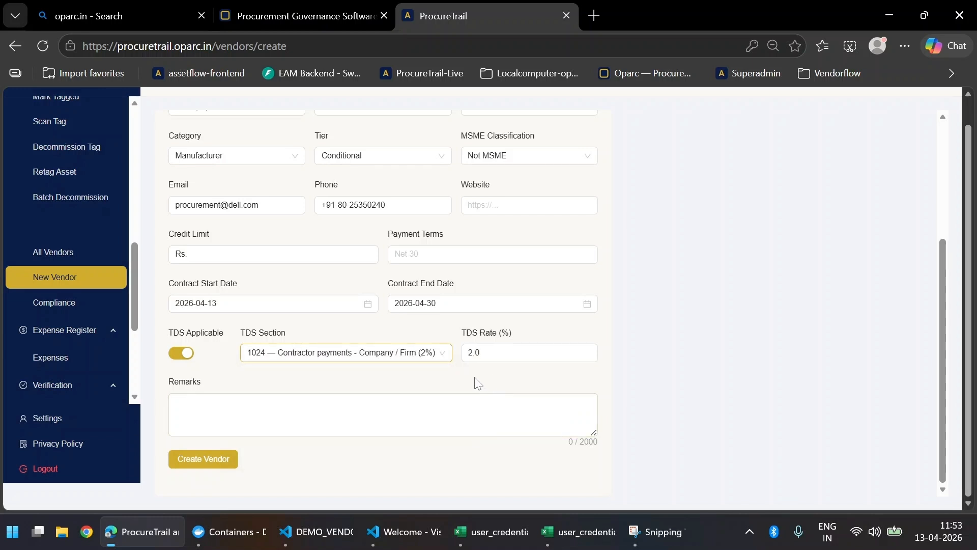
Step: Leave the TDS rate at 2.0, undoing an accidental edit
click(587, 353)
drag(490, 355, 446, 359)
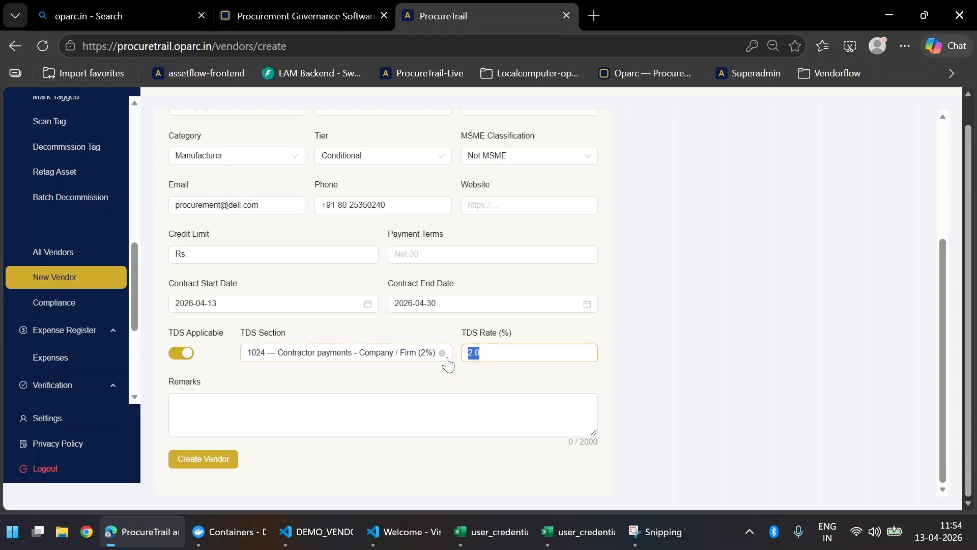
text(3)
key(BackSpace)
key(Tab)
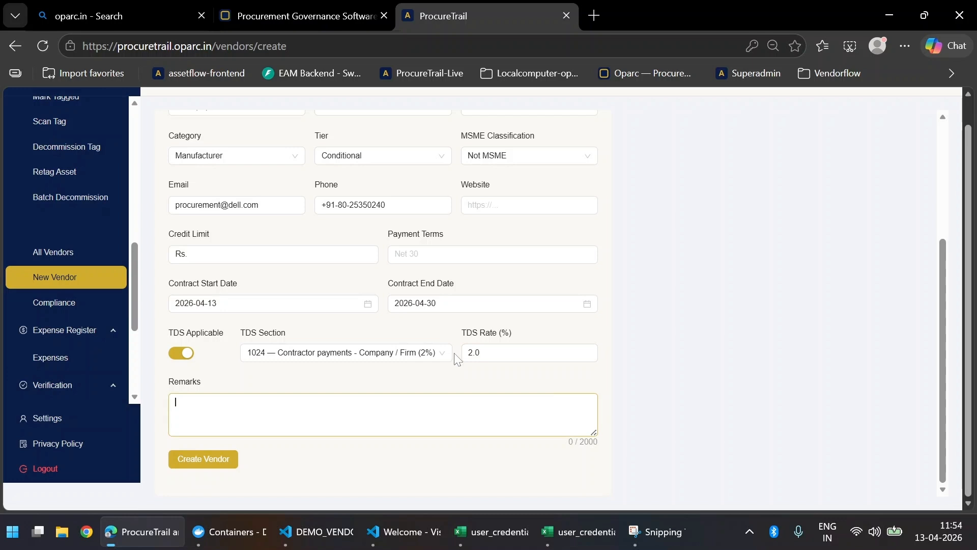
click(377, 382)
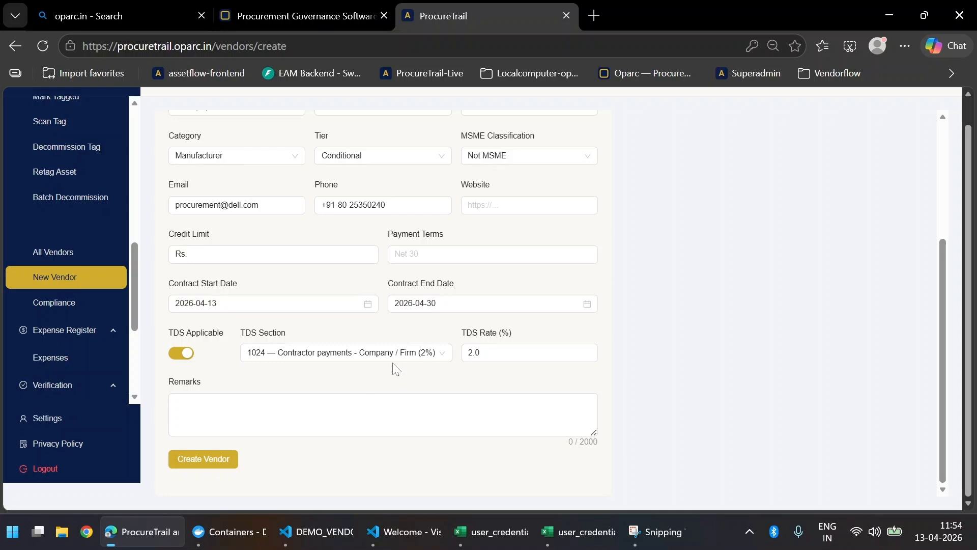
scroll(395, 367, up, 3)
scroll(394, 372, down, 3)
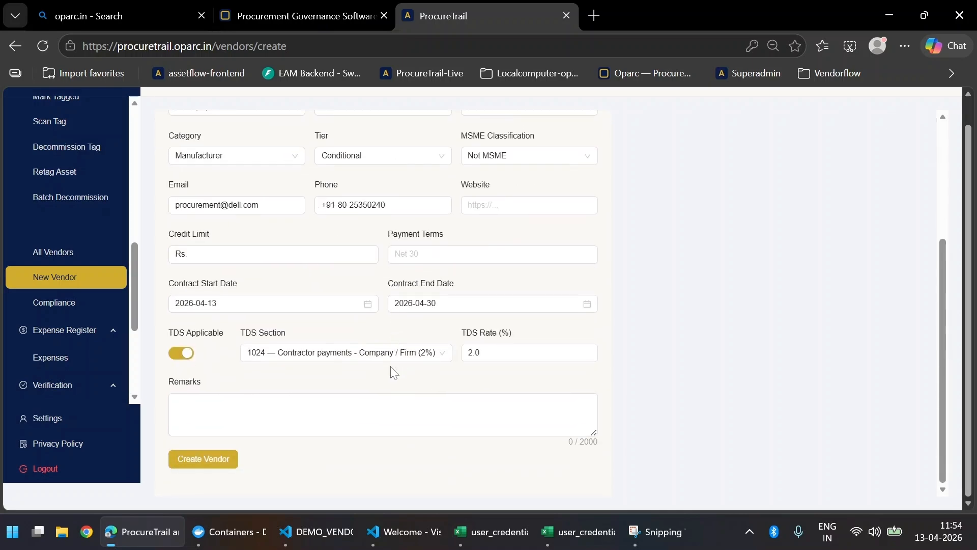
Step: Create the vendor and review its new VND-000001 Draft detail page
click(204, 459)
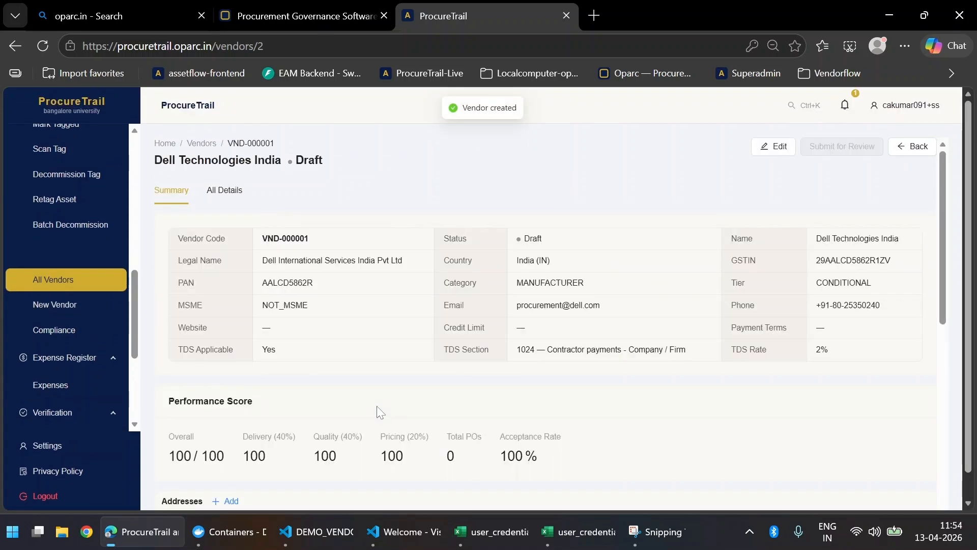
scroll(383, 377, down, 8)
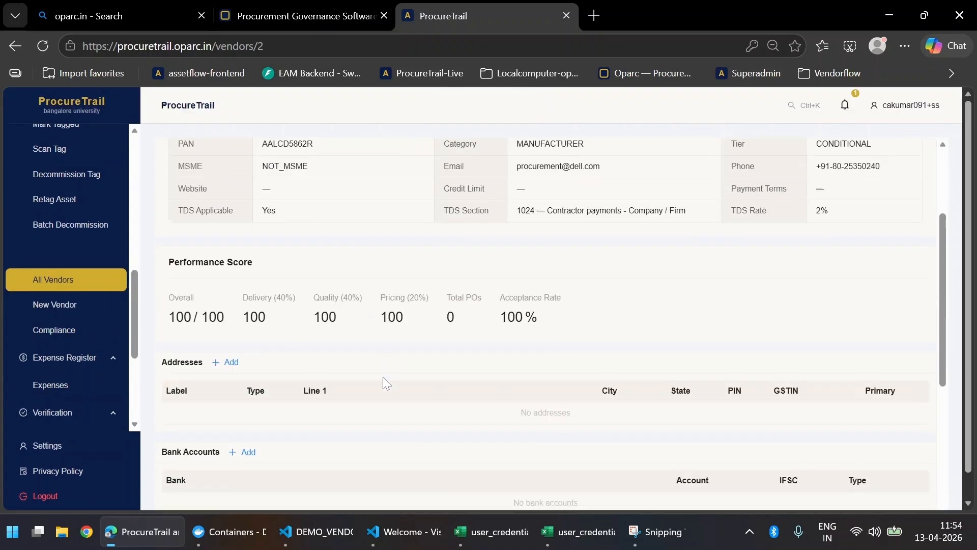
scroll(383, 376, up, 6)
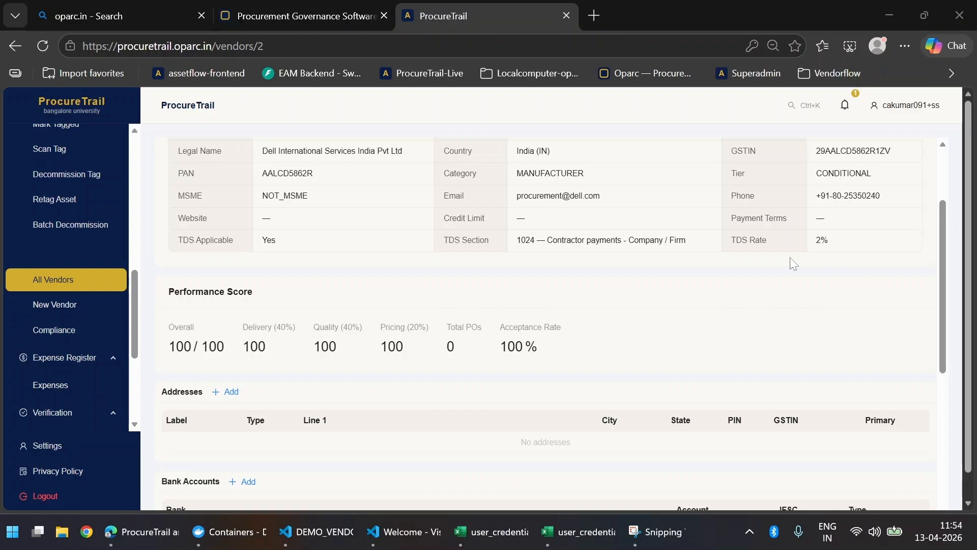
scroll(374, 258, down, 3)
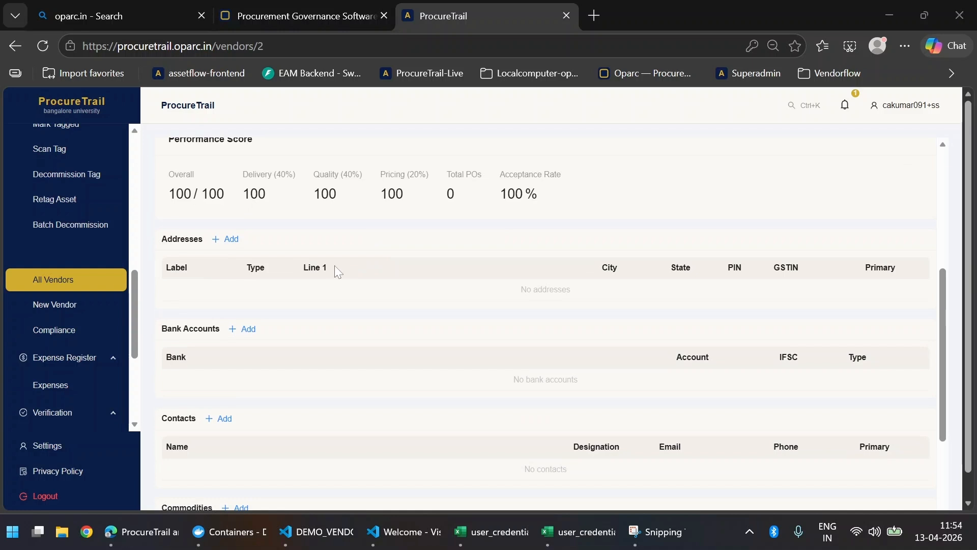
Step: Start a new address labelled Head Office with address type REGISTERED
click(234, 246)
click(232, 243)
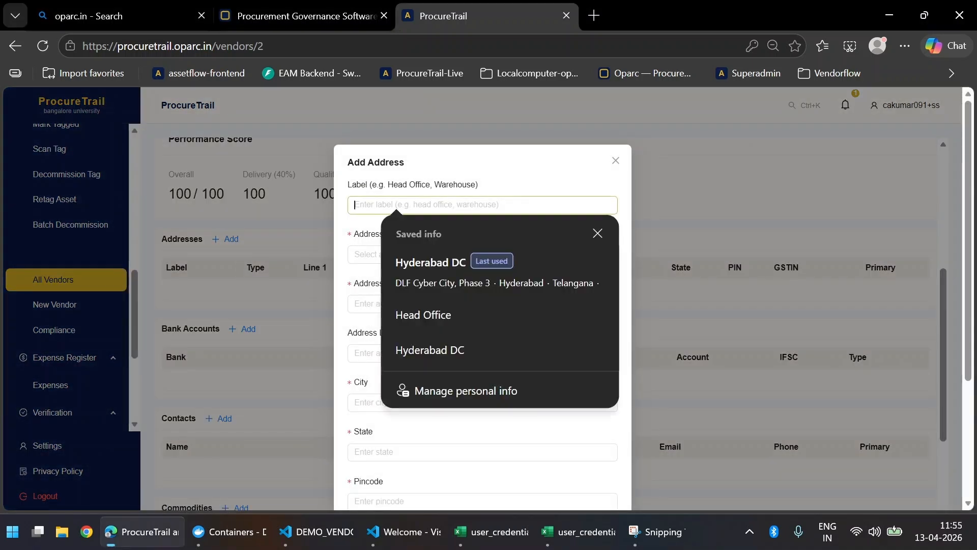
text(Head)
key(Tab)
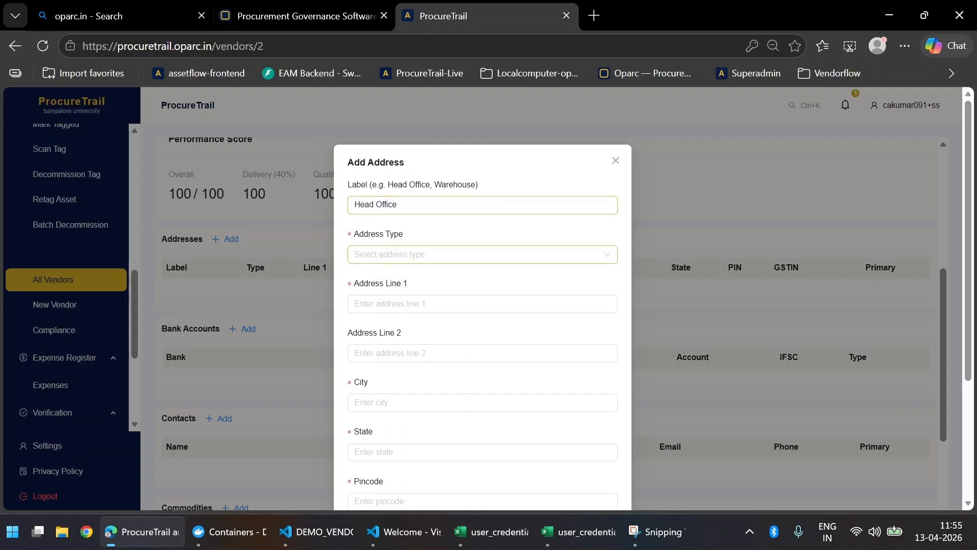
key(Tab)
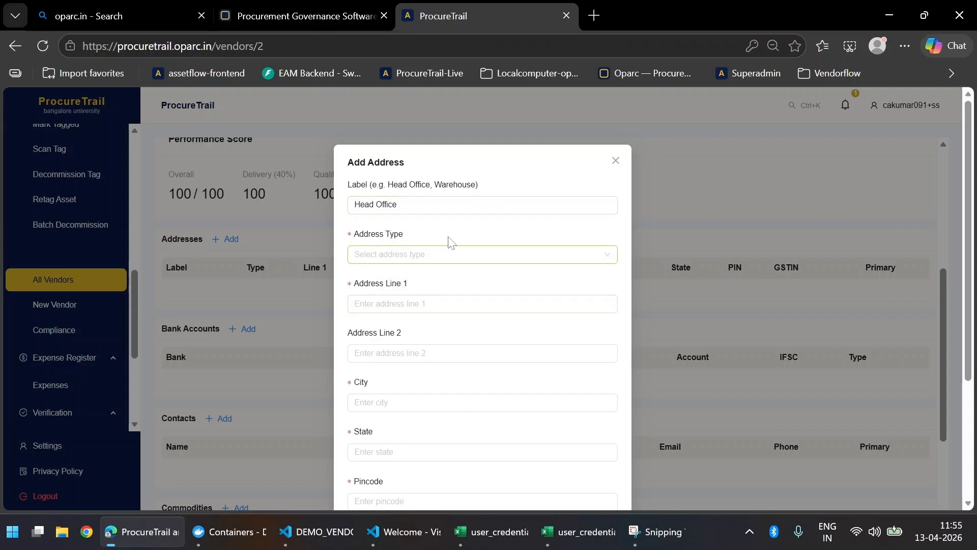
click(452, 255)
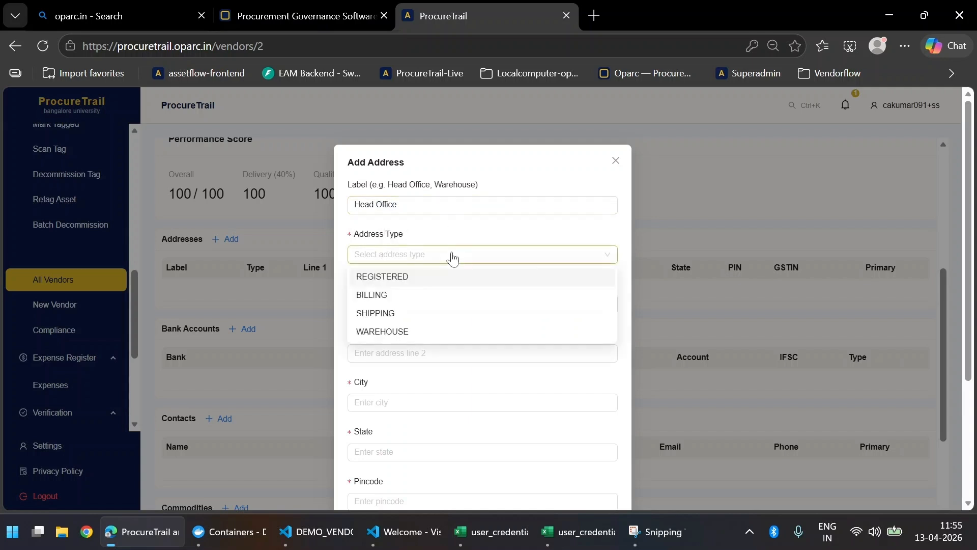
click(443, 288)
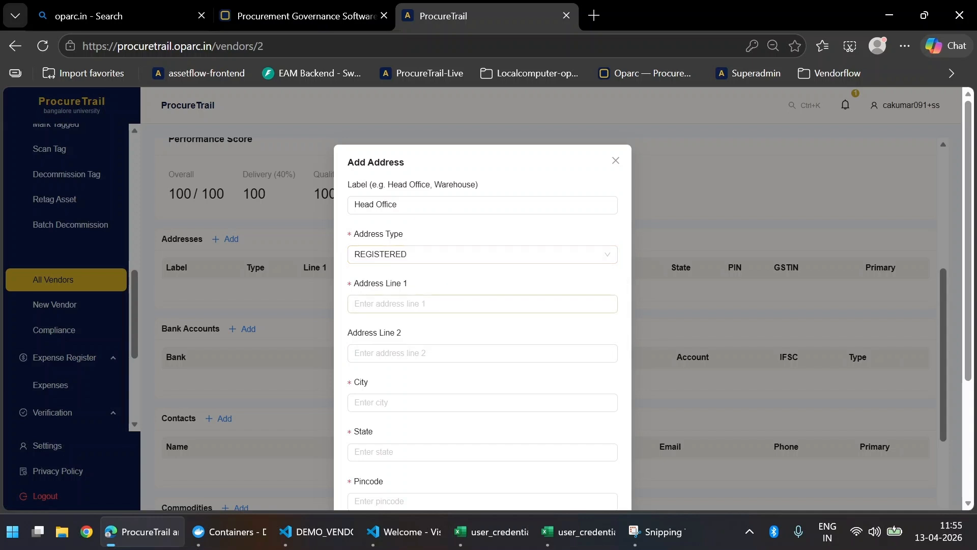
Step: Paste 'Divyashree Greens, Old Airport Road' into Address Line 1
click(432, 310)
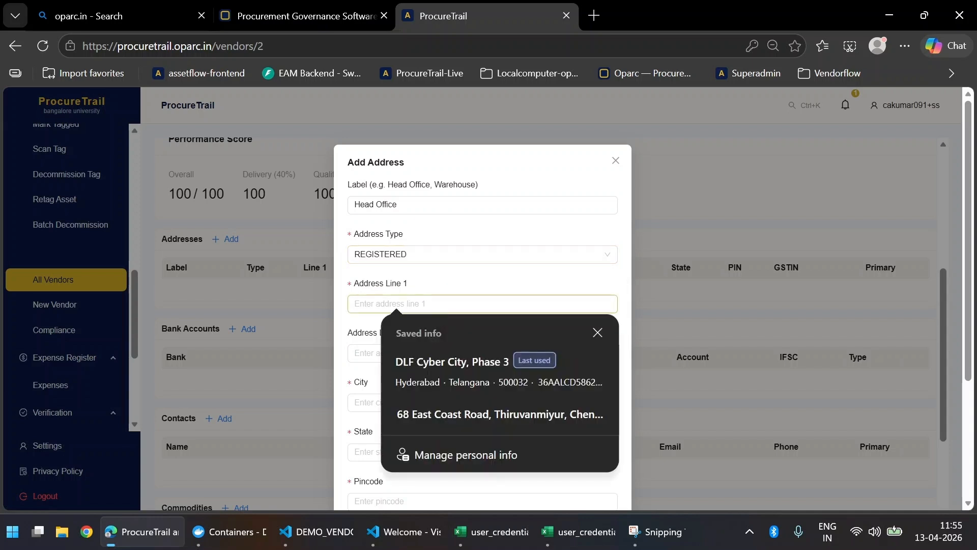
key(alt+Tab)
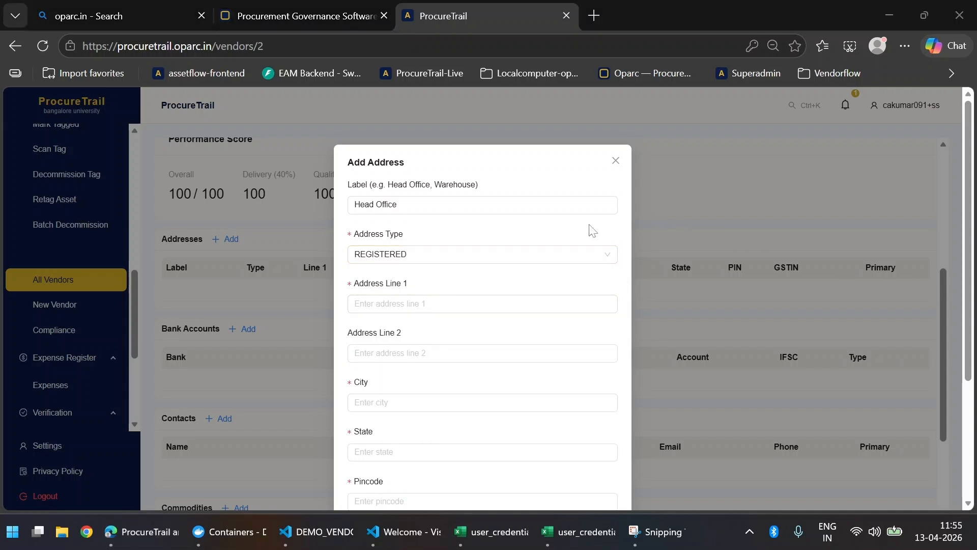
key(alt+Tab)
text(Divyashree Greens, Old Airport Road)
key(Tab)
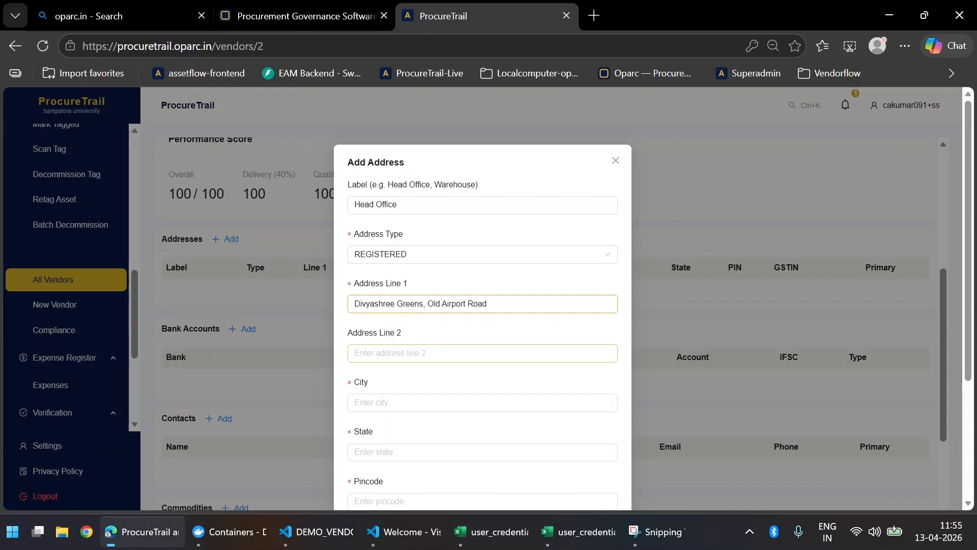
Step: Enter city Bangalore, trimming a stray leading blank, and type 'kar' in State
key(alt+Tab)
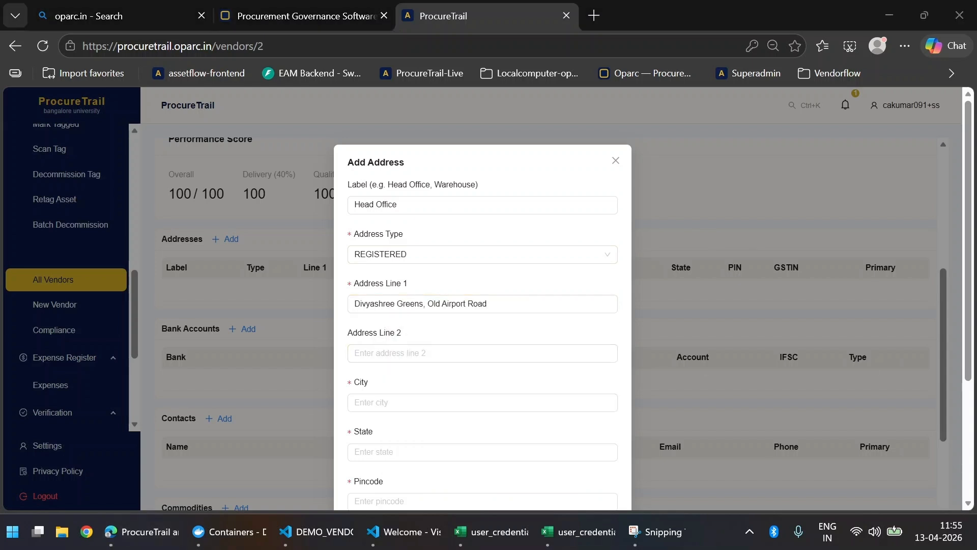
click(485, 361)
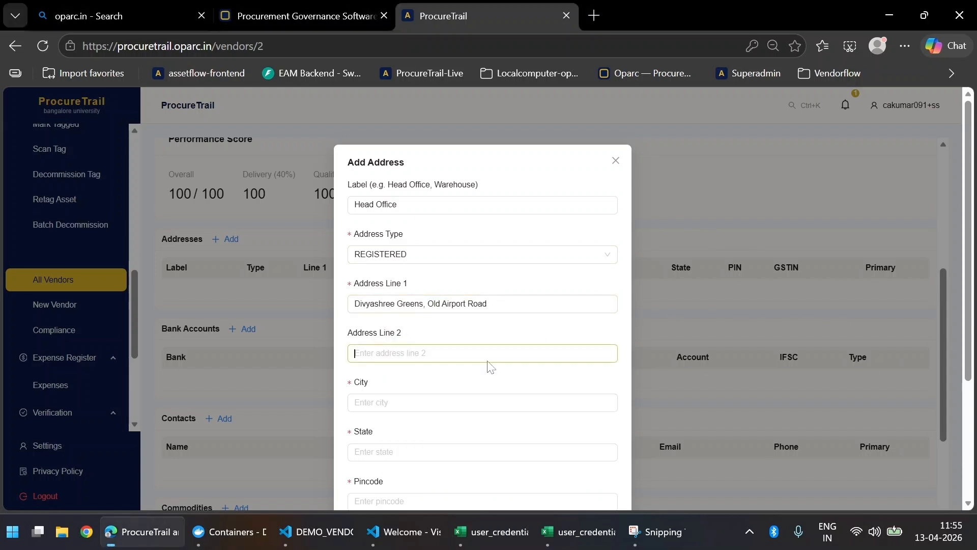
click(373, 403)
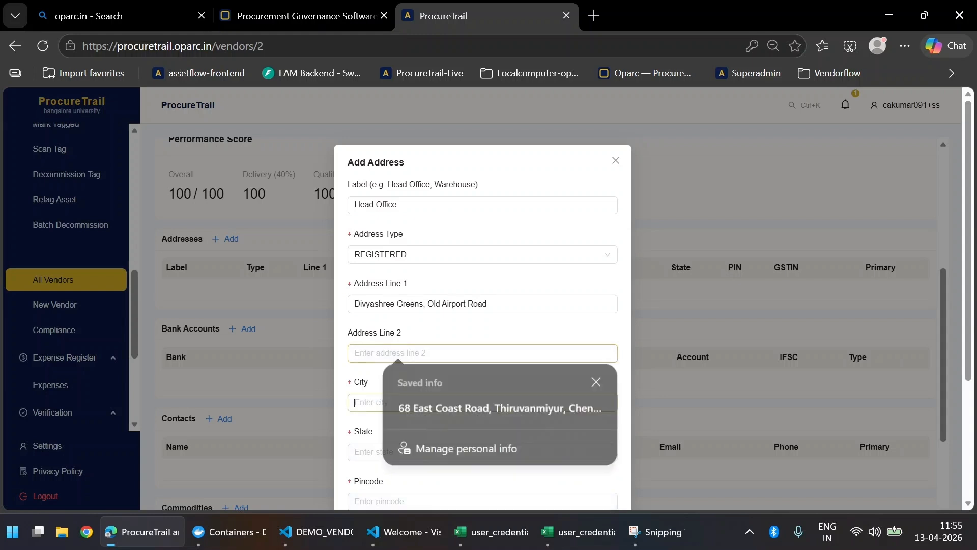
text(Bangalore)
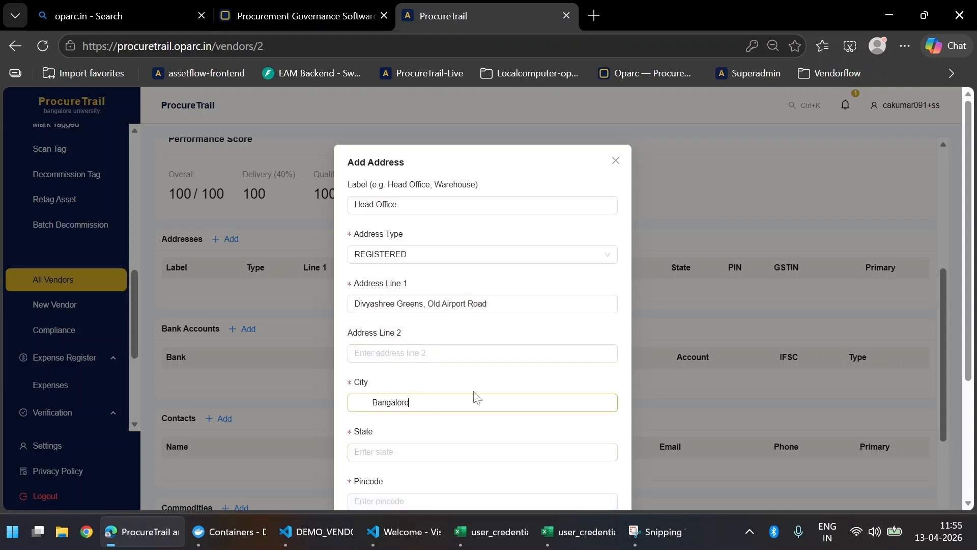
key(ctrl+Left)
text(=)
key(BackSpace)
key(BackSpace)
key(Tab)
text(kar)
key(Tab)
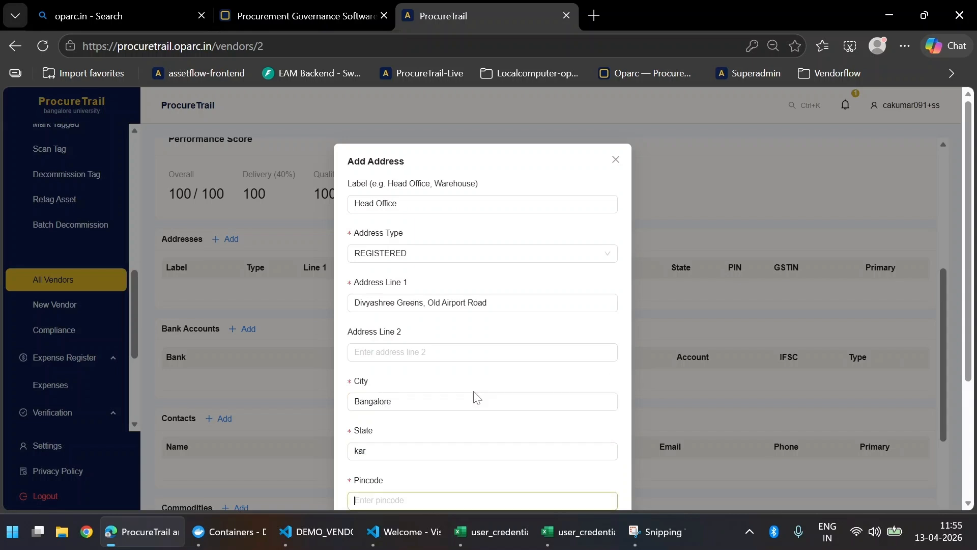
scroll(475, 375, down, 3)
Step: Choose Karnataka as state, enter pincode 560037, and accept the suggested GSTIN starting 29AA
click(430, 299)
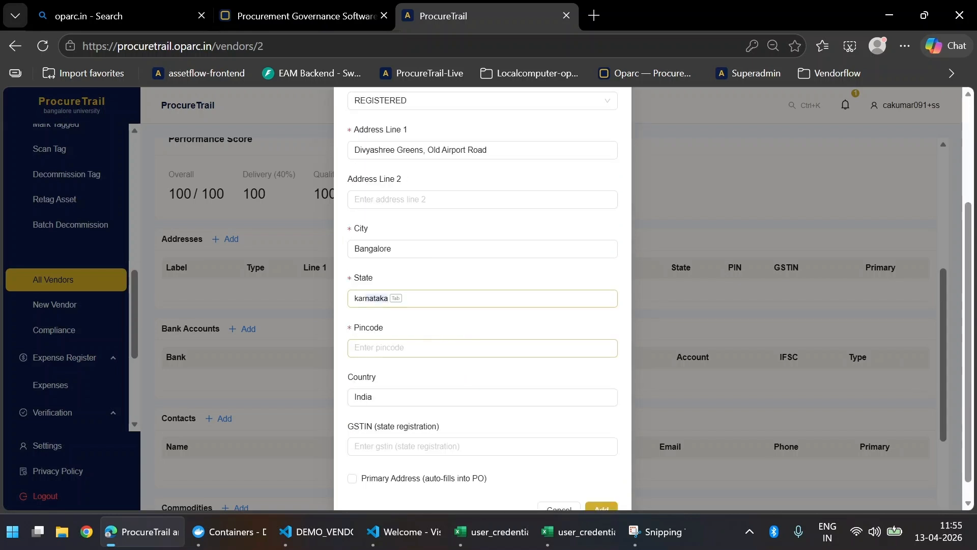
click(421, 346)
click(421, 348)
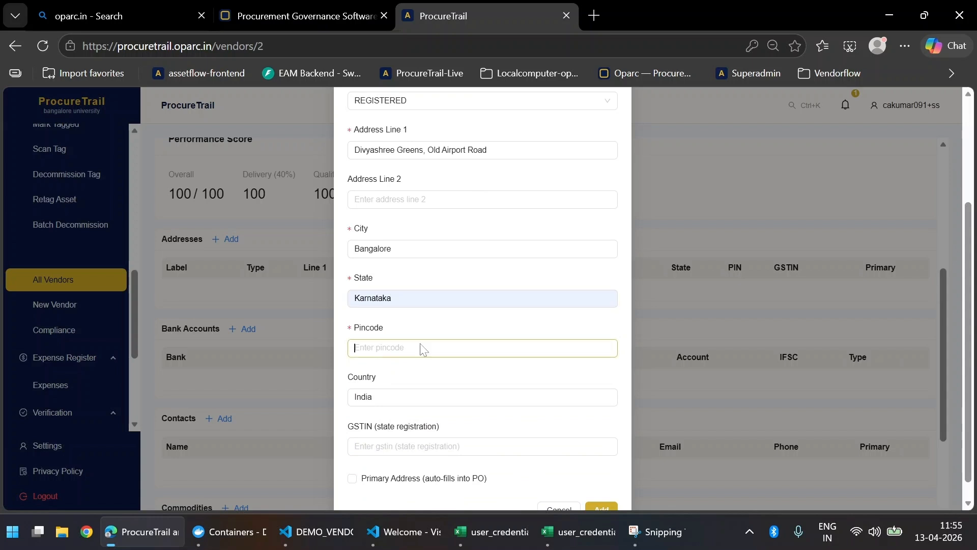
click(430, 345)
text(560037)
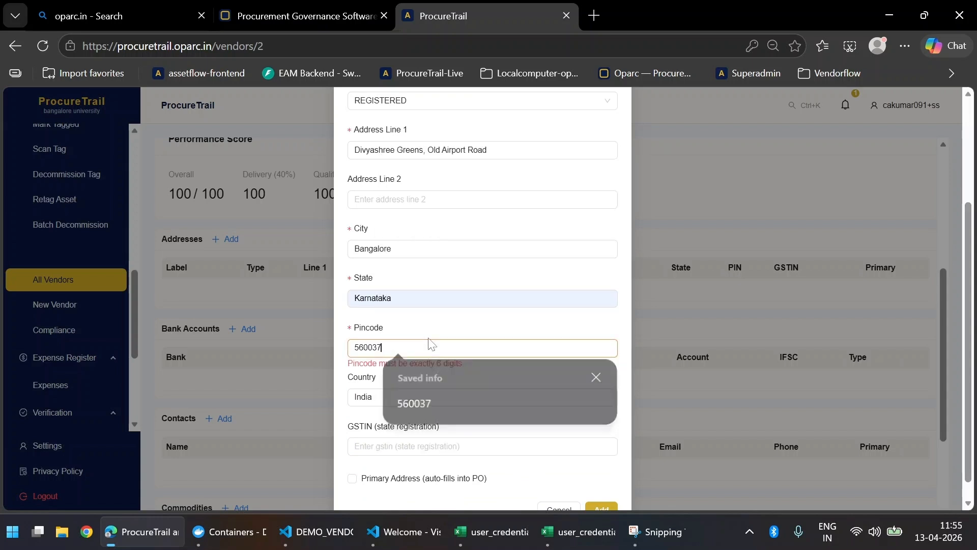
key(Tab)
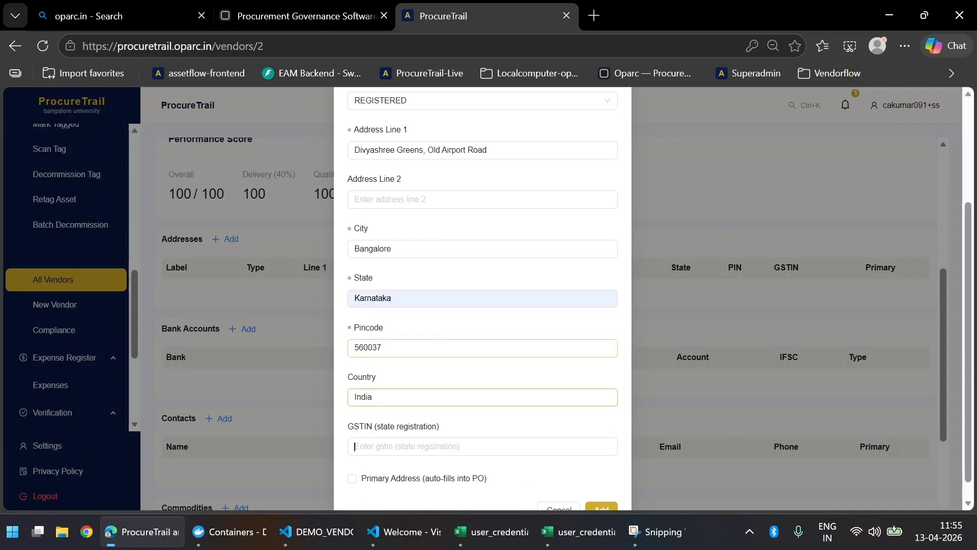
key(Tab)
scroll(440, 342, down, 1)
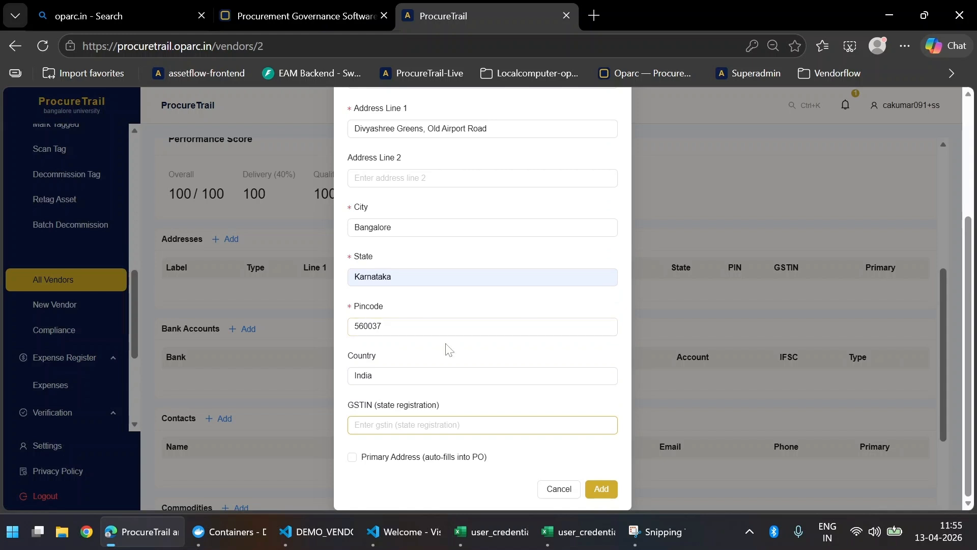
text(29AA)
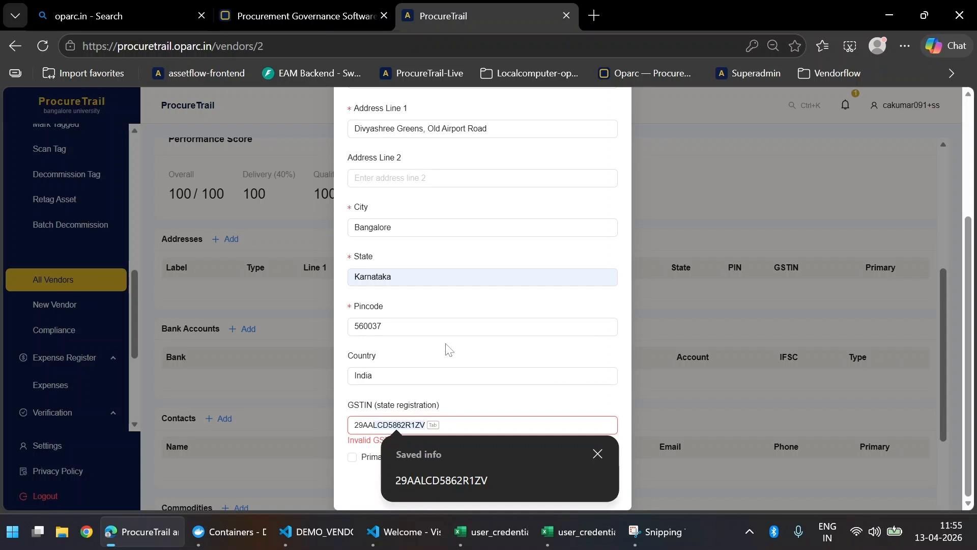
key(Tab)
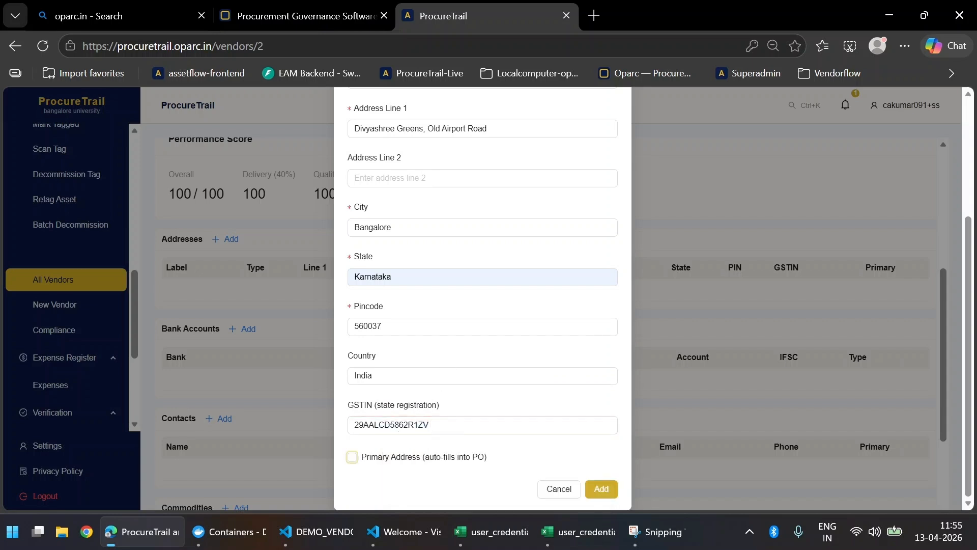
Step: Mark the Head Office address as primary and add it to the vendor
click(430, 459)
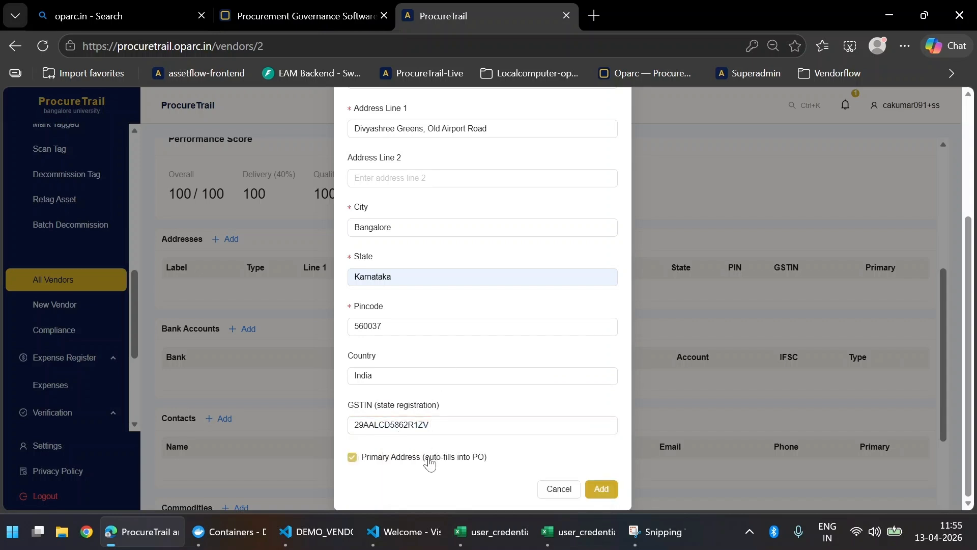
click(603, 490)
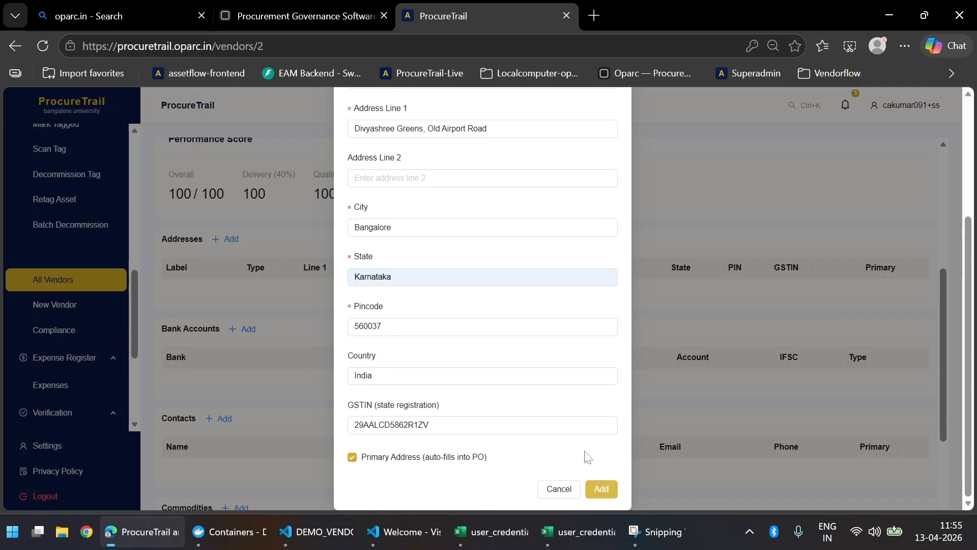
scroll(463, 261, up, 3)
scroll(465, 266, down, 2)
scroll(465, 305, down, 2)
scroll(519, 474, up, 3)
scroll(606, 473, down, 3)
click(604, 489)
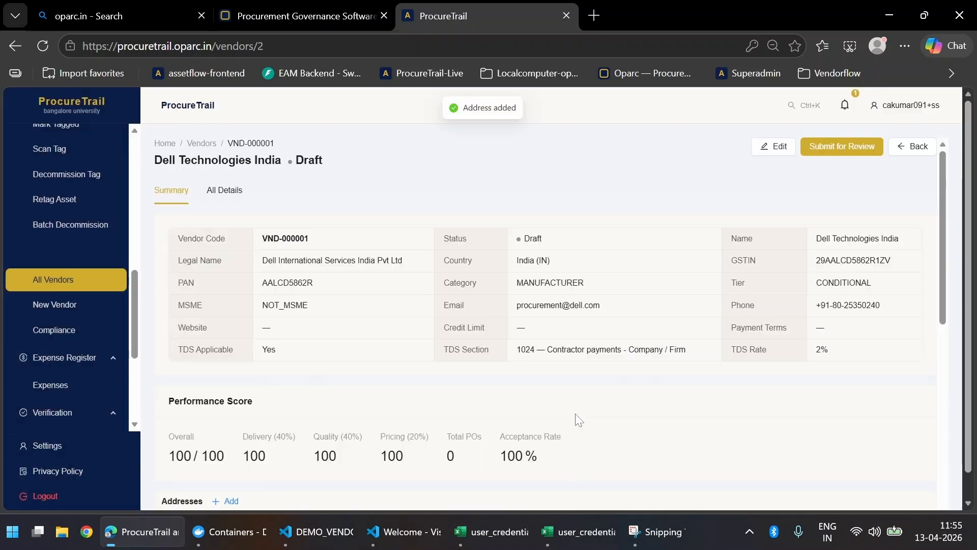
scroll(574, 419, down, 3)
scroll(517, 231, down, 5)
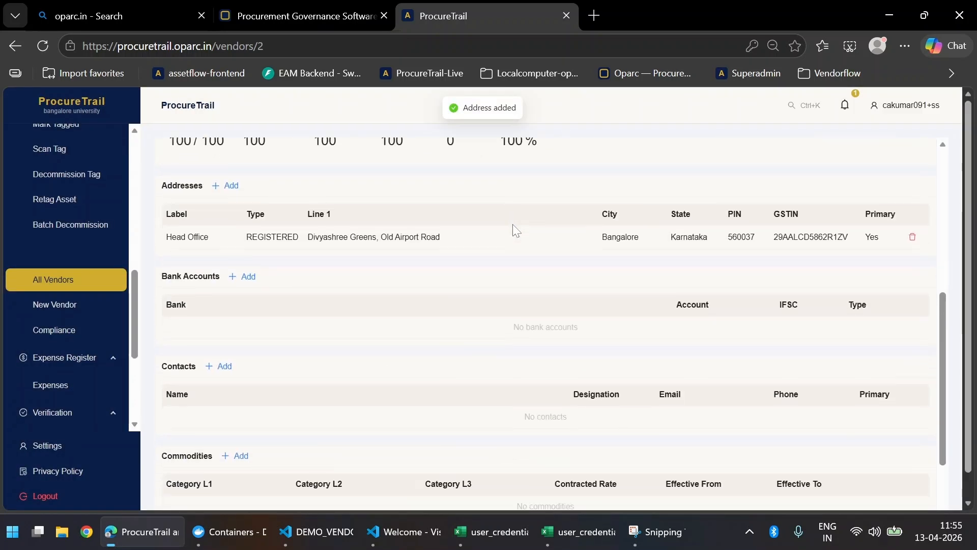
scroll(413, 269, up, 3)
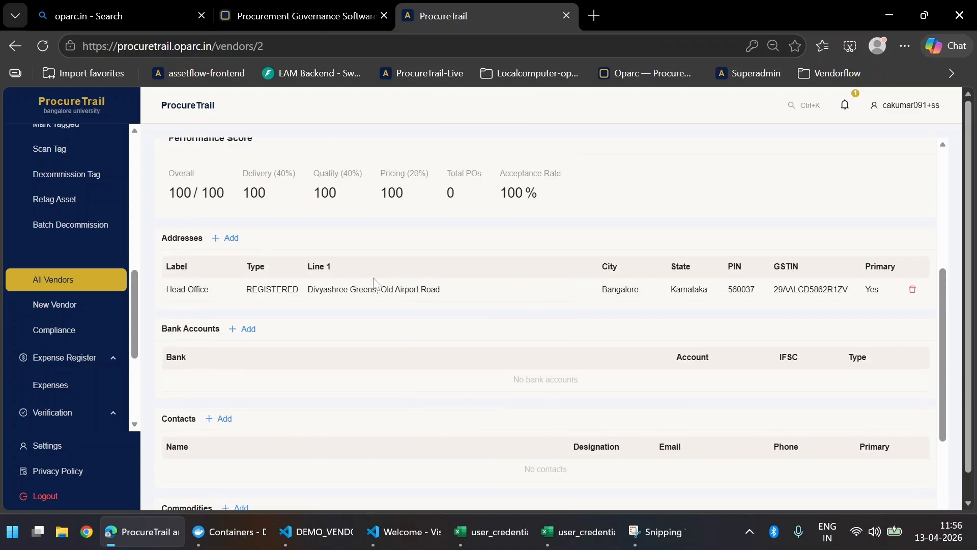
click(235, 239)
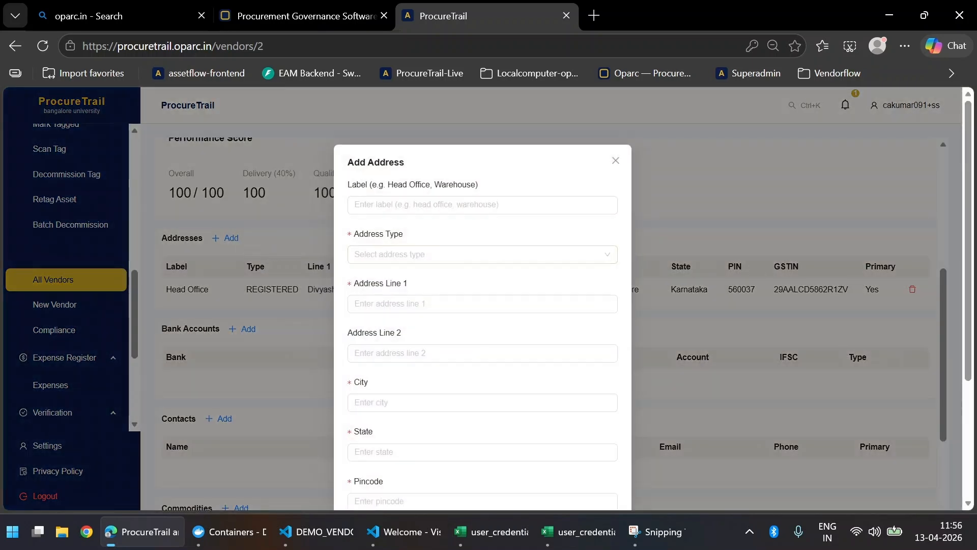
Step: Label the new address 'Hyderabad DC' and set its type to WAREHOUSE
click(491, 205)
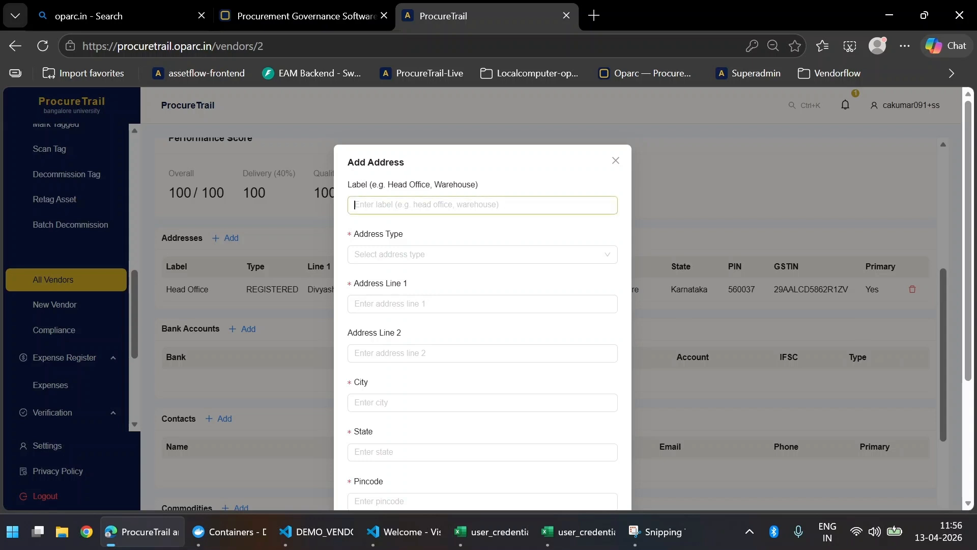
text(Hydera)
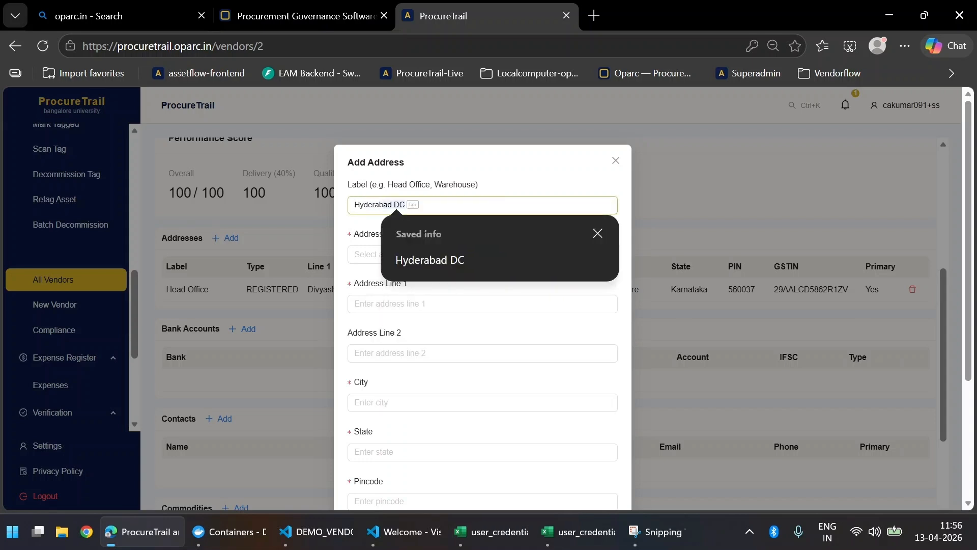
key(Tab)
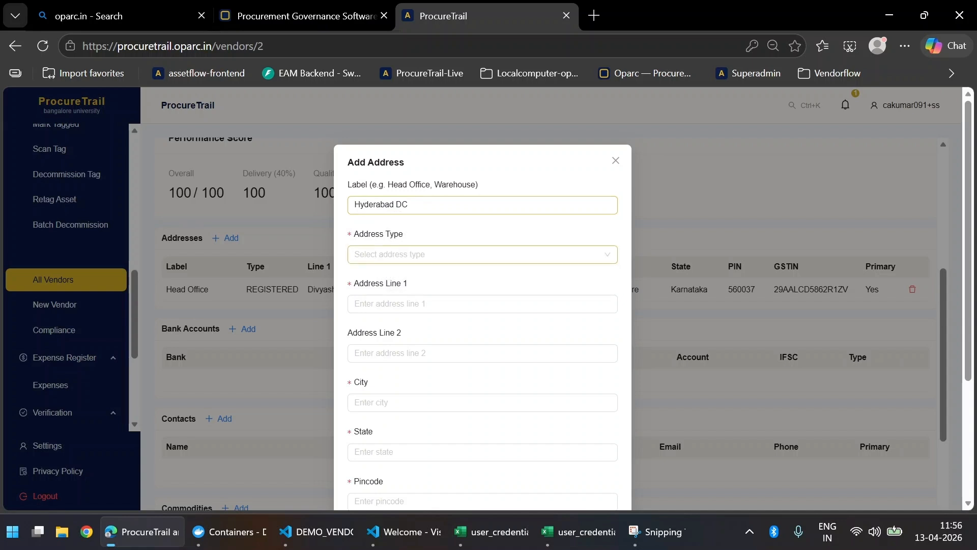
click(485, 254)
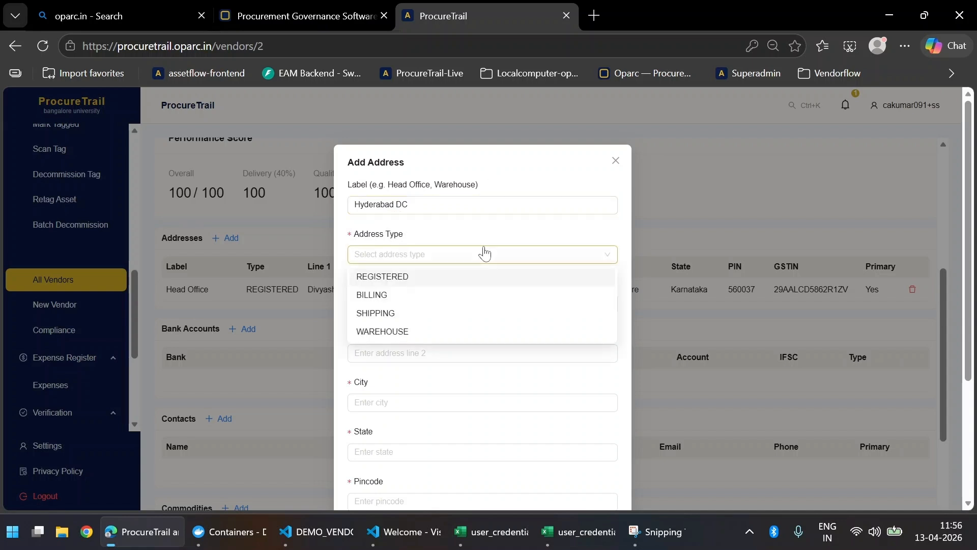
click(461, 331)
Step: Fill address line 1 with 'DLF Cyber City, Phase 3'
click(484, 303)
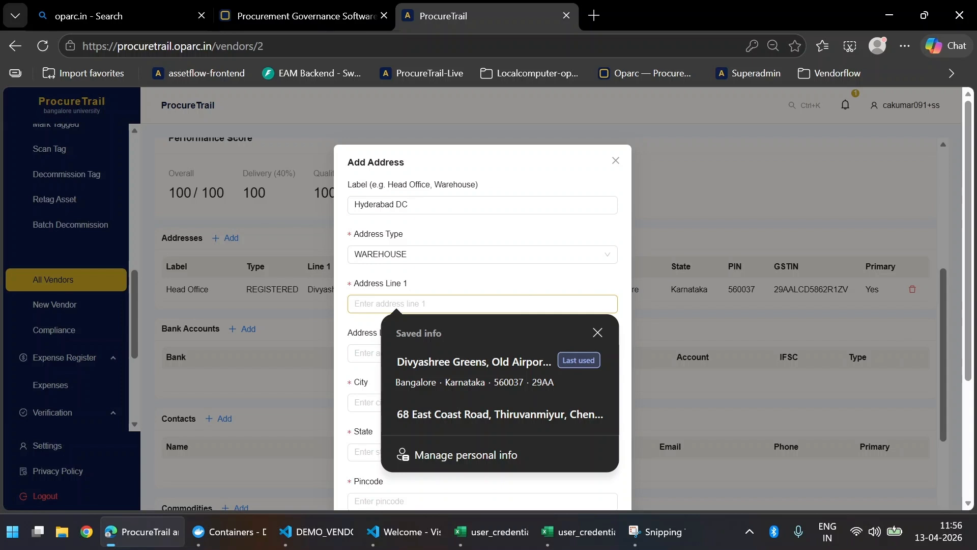
key(alt+Tab)
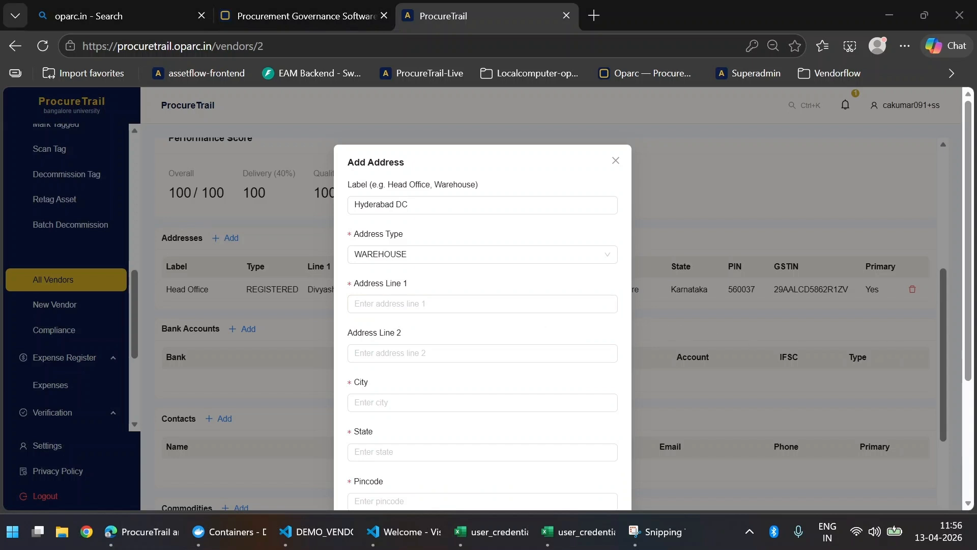
click(466, 308)
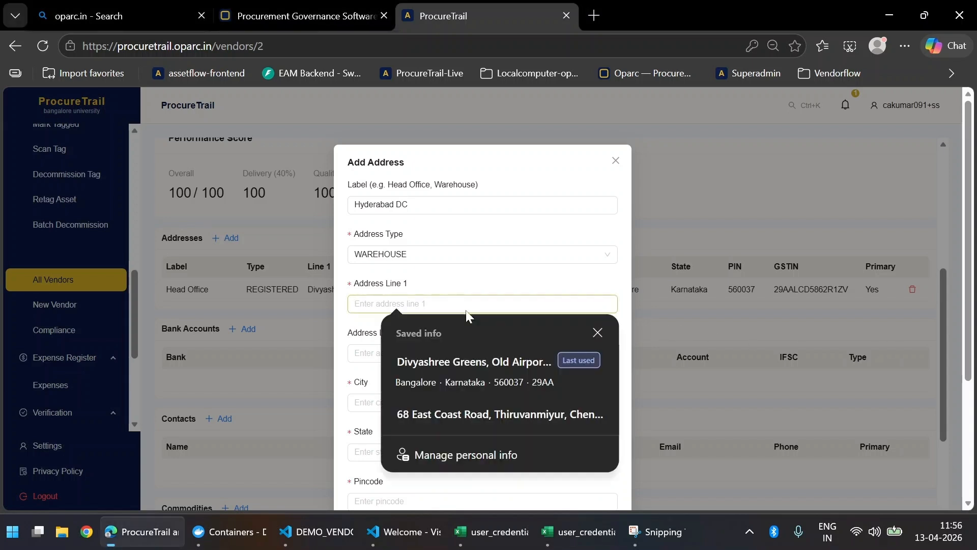
text(DLF Cyber City, Phase 3)
click(458, 352)
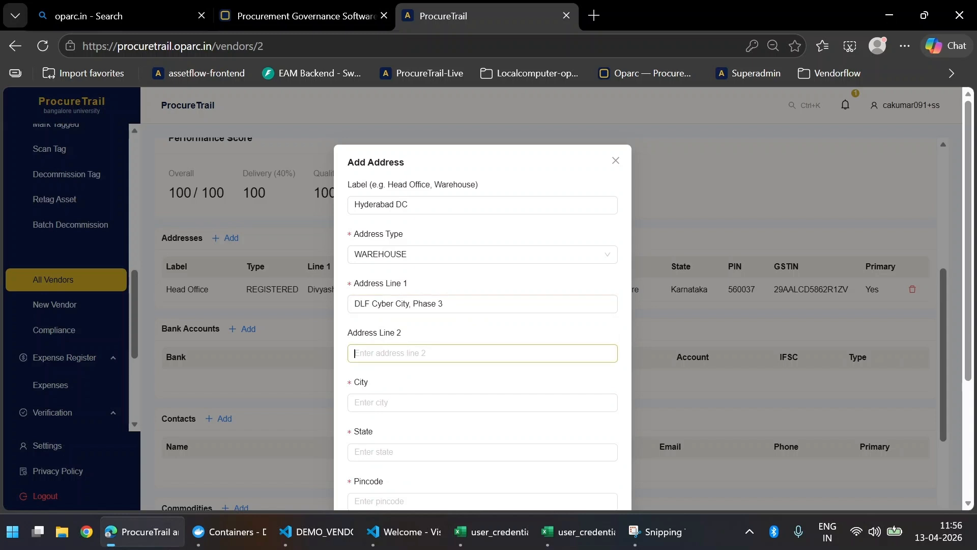
scroll(460, 340, down, 2)
scroll(460, 344, down, 1)
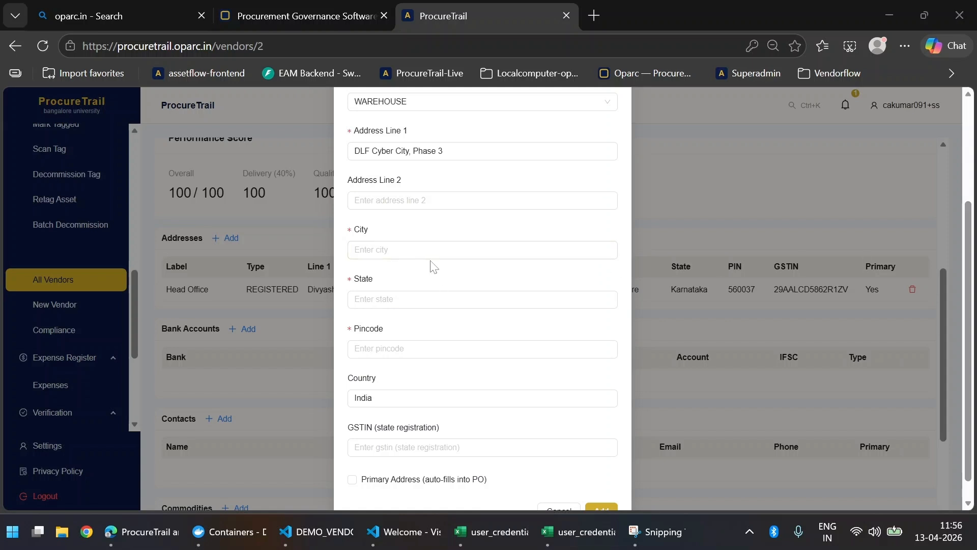
Step: Enter city Hyderabad, state Telangana and pincode 500032 for the warehouse address
click(387, 249)
text(Hyderabad)
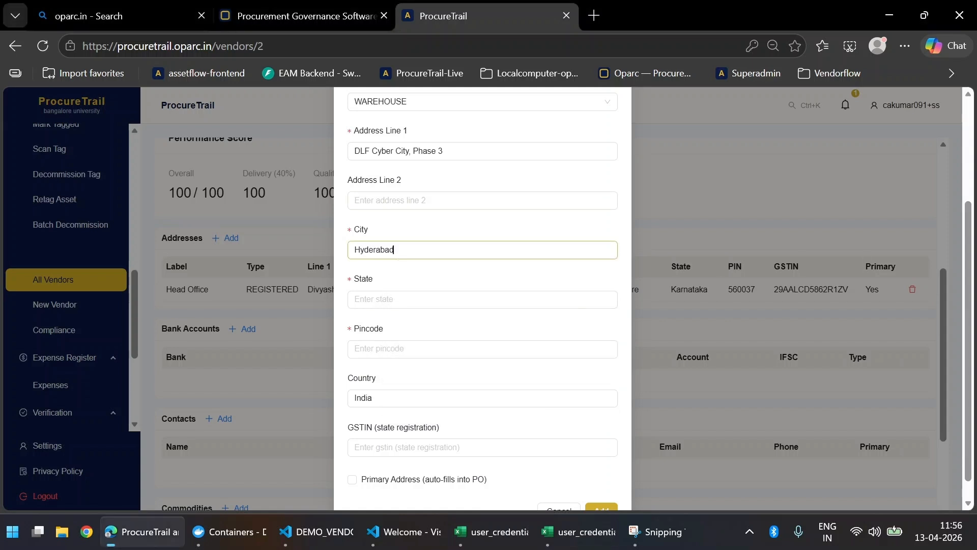
key(Tab)
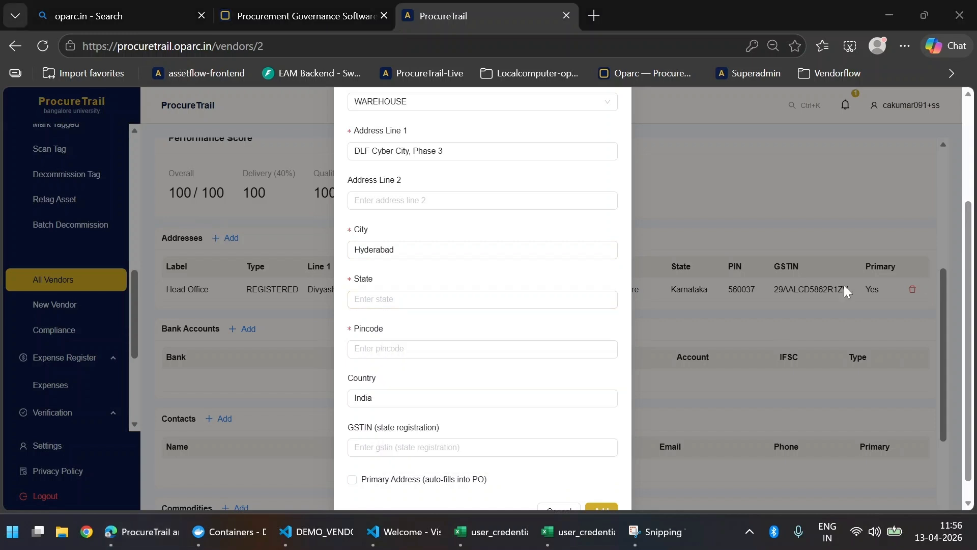
click(421, 305)
click(412, 338)
click(394, 349)
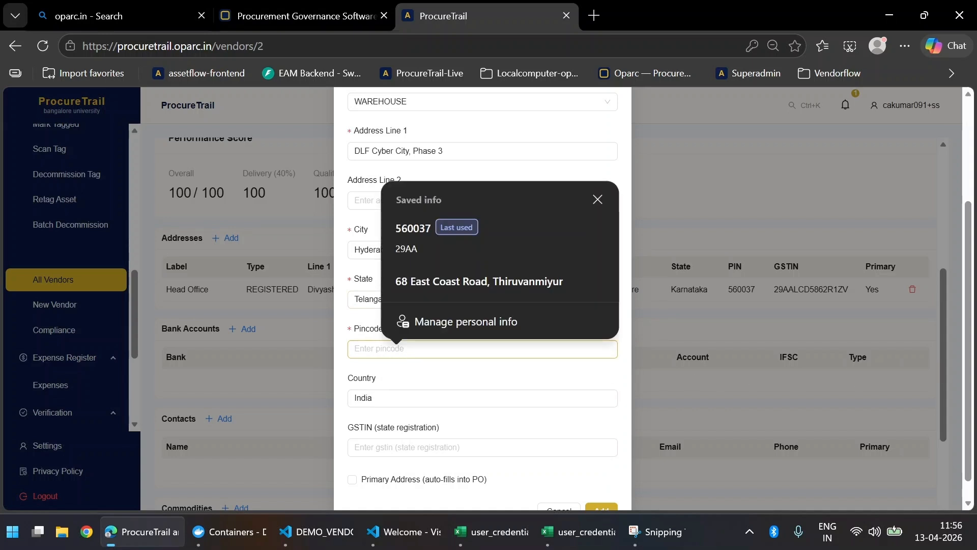
key(alt+Tab)
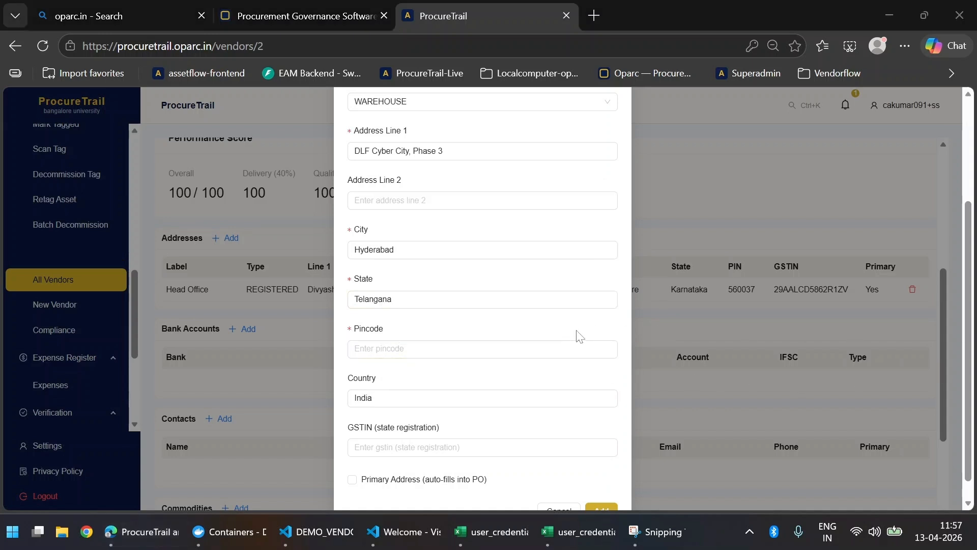
scroll(486, 333, down, 1)
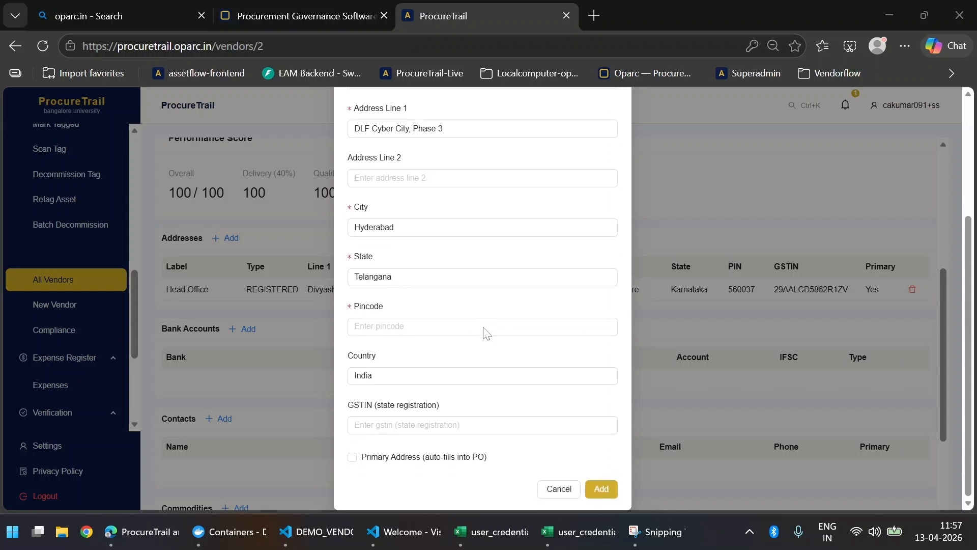
click(484, 330)
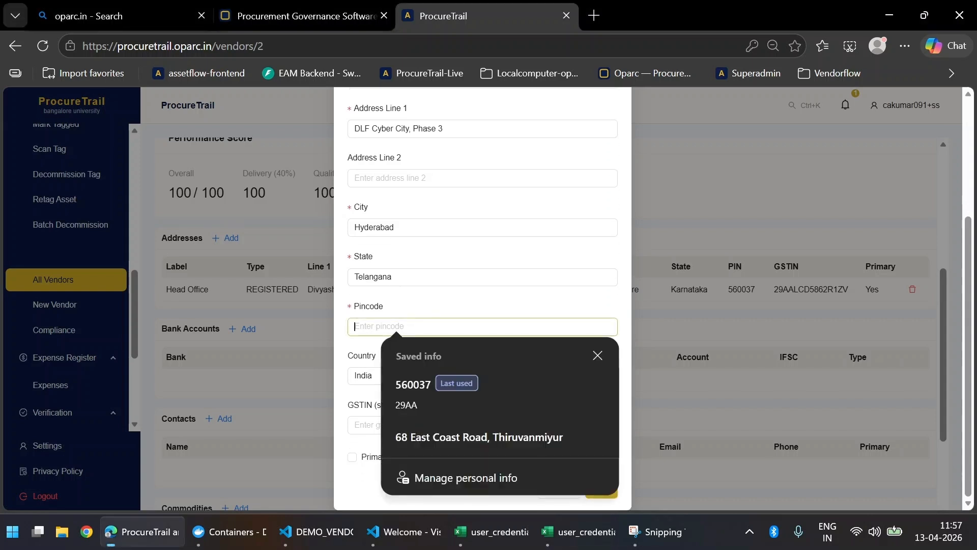
text(500032)
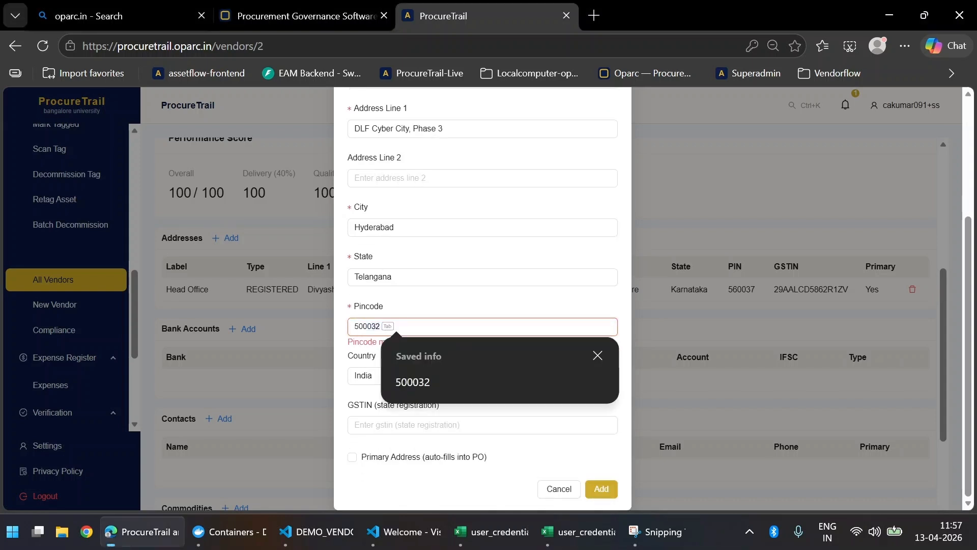
key(Tab)
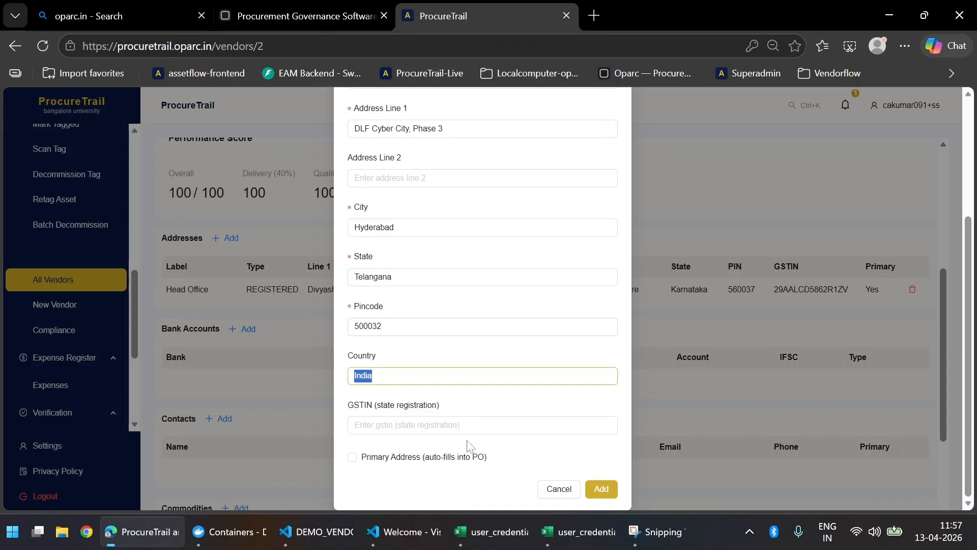
key(Tab)
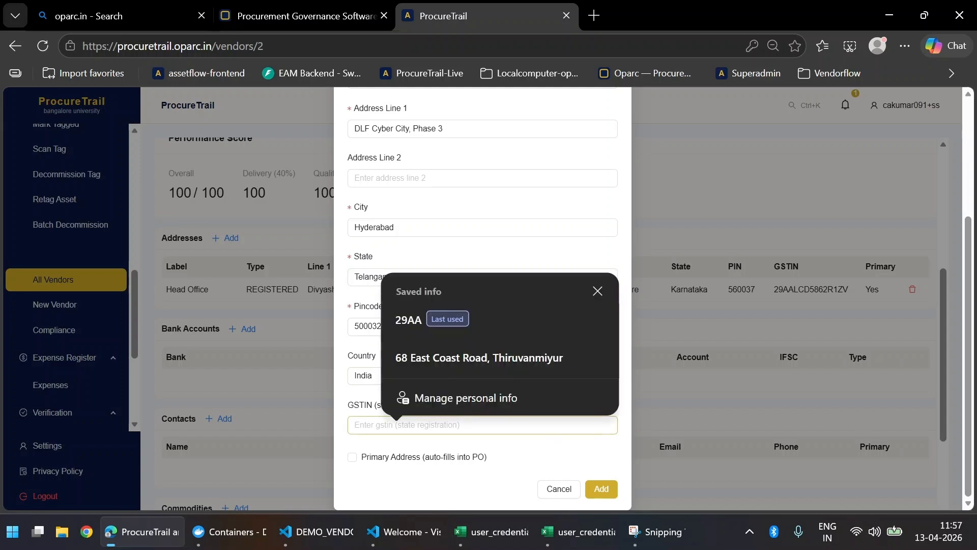
key(alt+Tab)
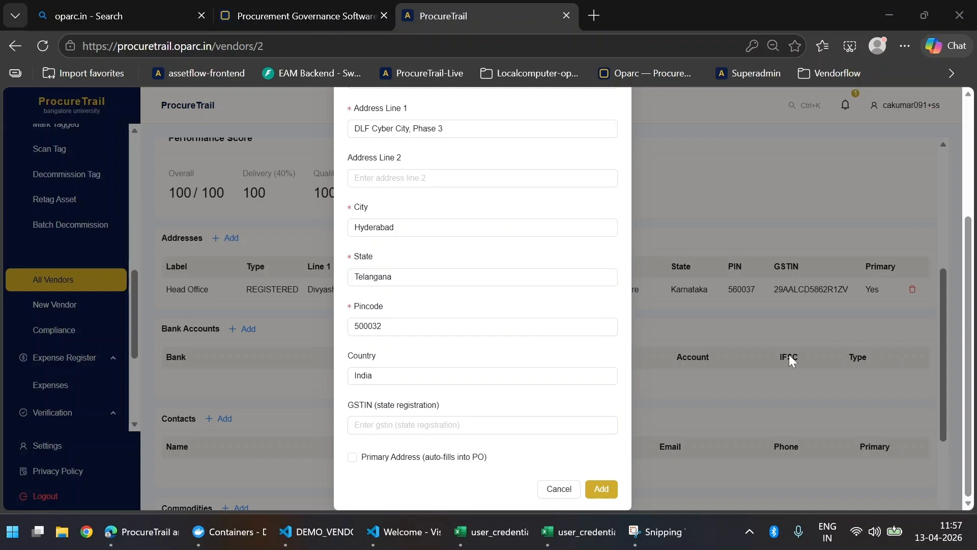
click(504, 421)
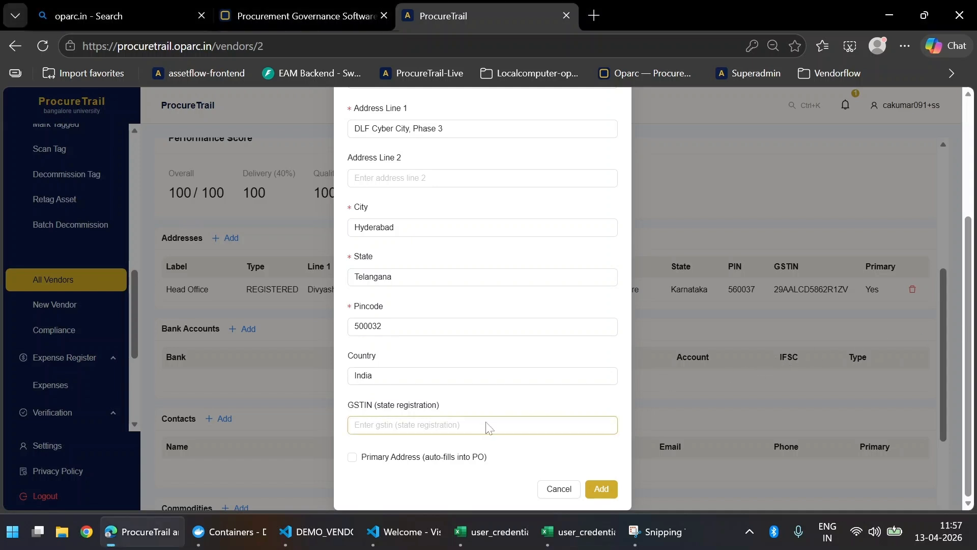
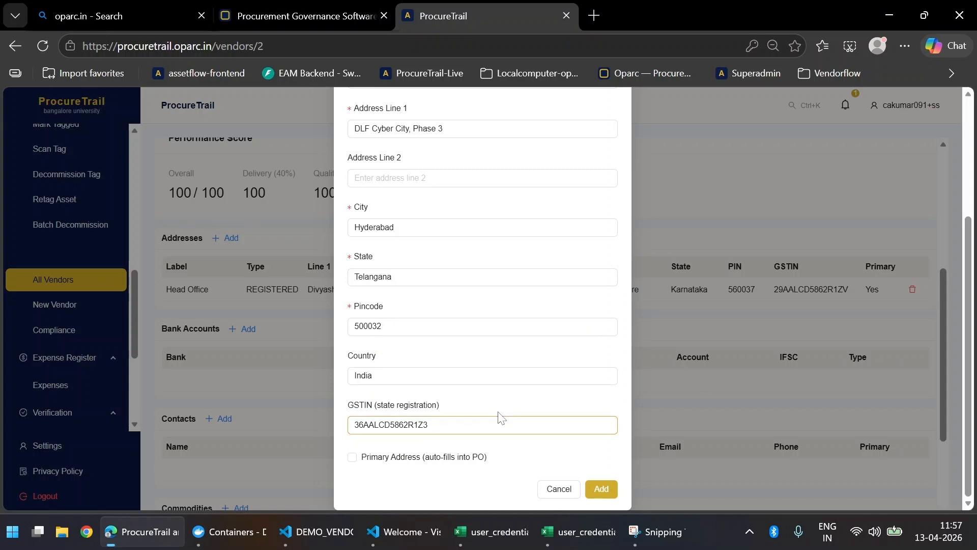
click(601, 489)
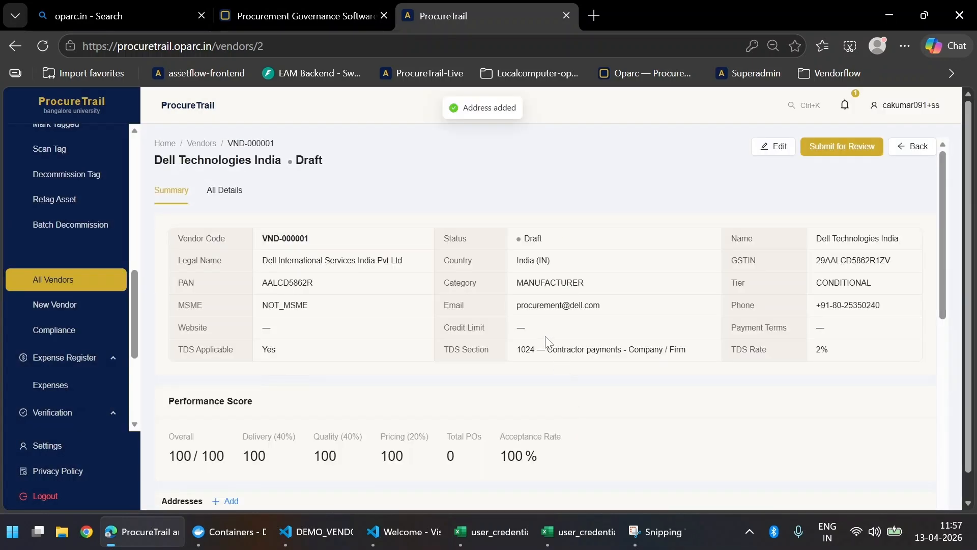
Step: Start a new bank account with bank name HDFC Bank and the vendor's account number
scroll(545, 335, down, 8)
scroll(545, 335, up, 3)
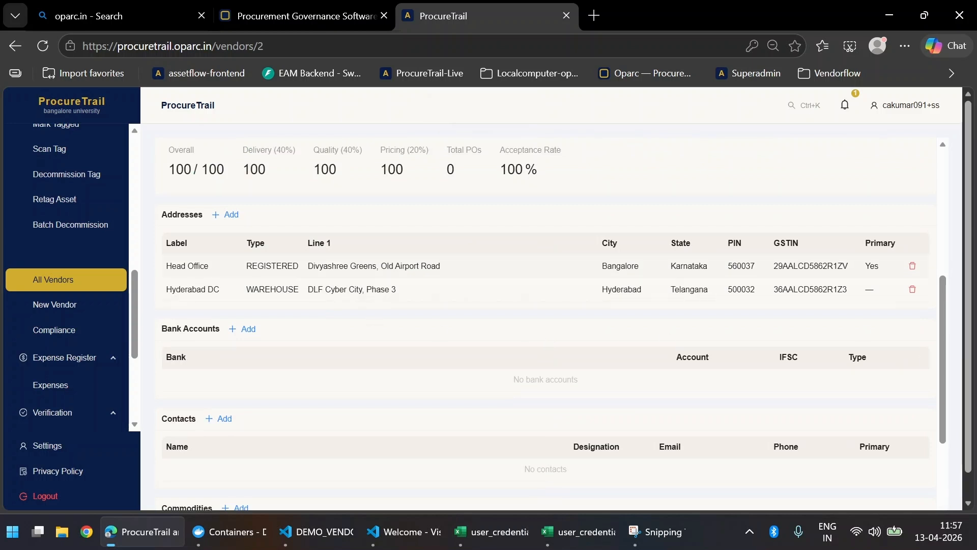
scroll(275, 284, down, 3)
click(249, 176)
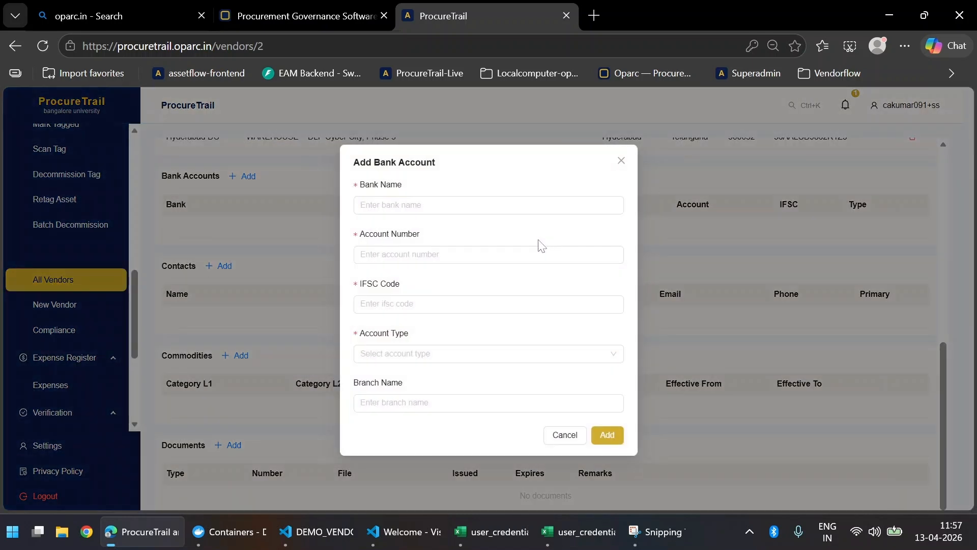
click(489, 204)
text(H)
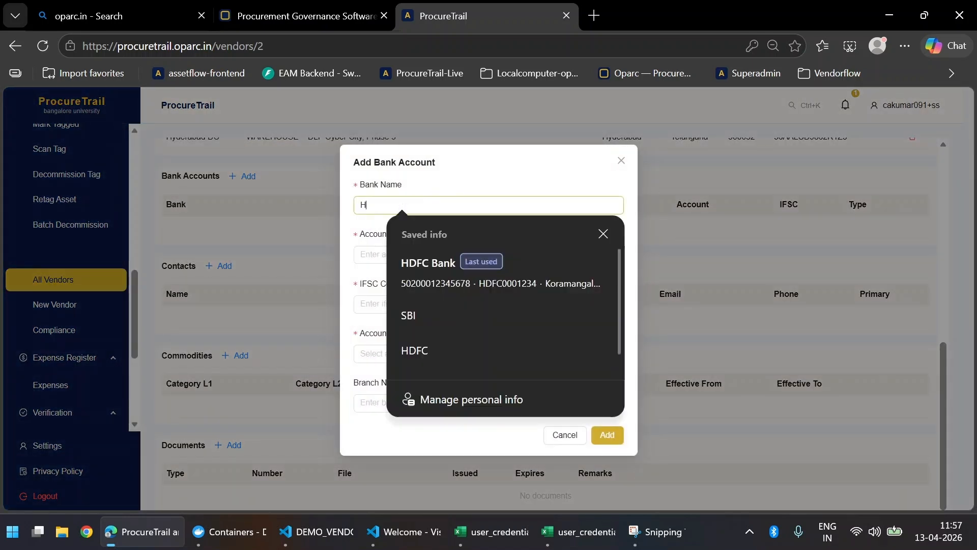
key(Caps_Lock)
text(DFC)
key(Tab)
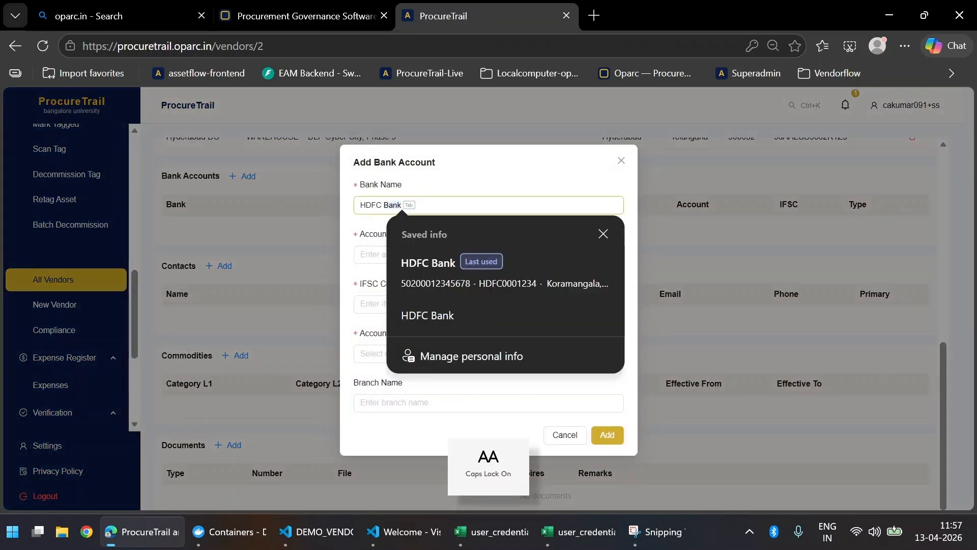
key(Caps_Lock)
key(Tab)
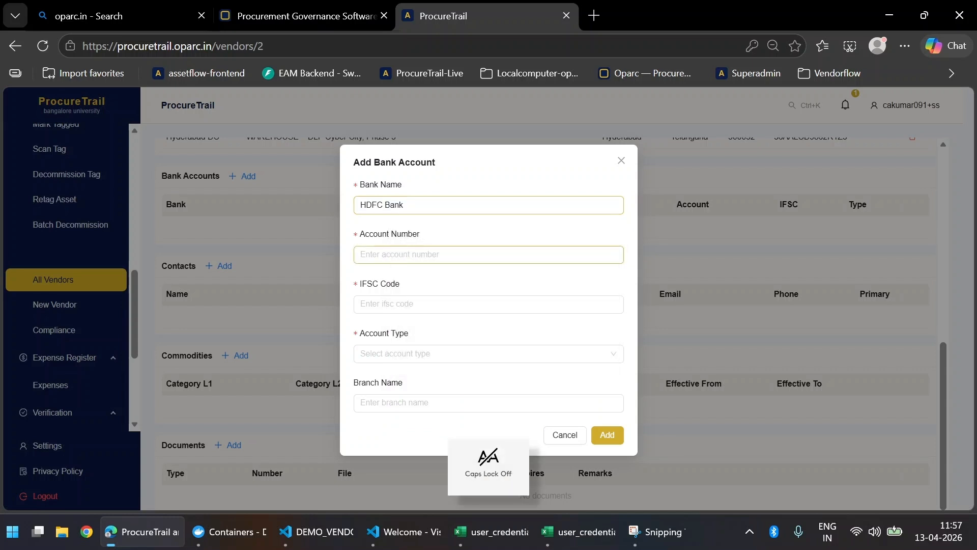
text(50200)
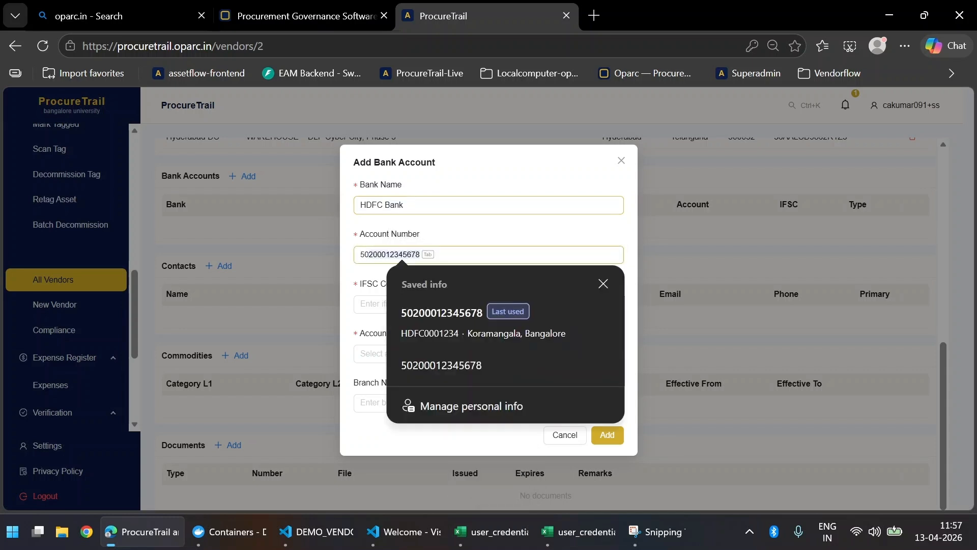
text(00)
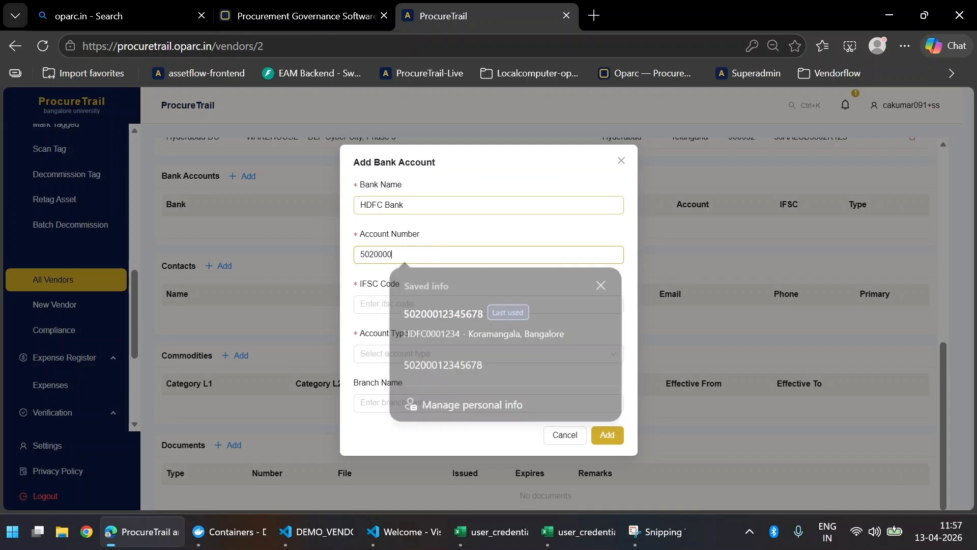
text(12345678)
key(Tab)
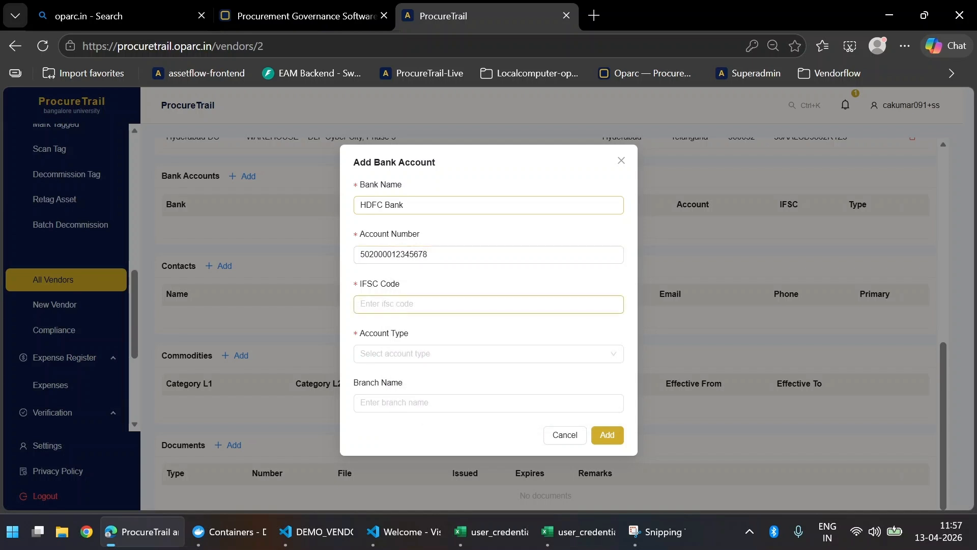
Step: Enter IFSC HDFC0001234, type CURRENT and branch 'Kastruba Raod', then save the account
text(ifs)
text(c)
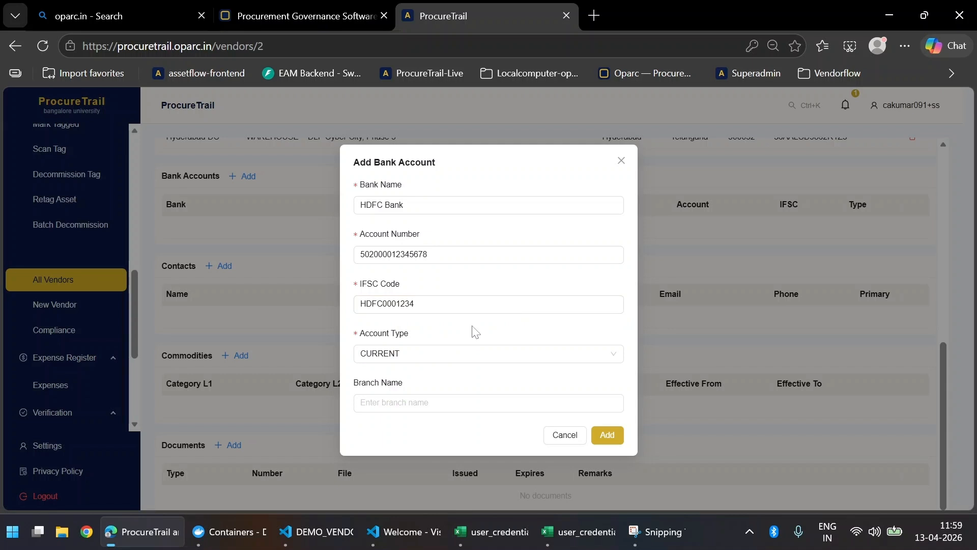
click(468, 402)
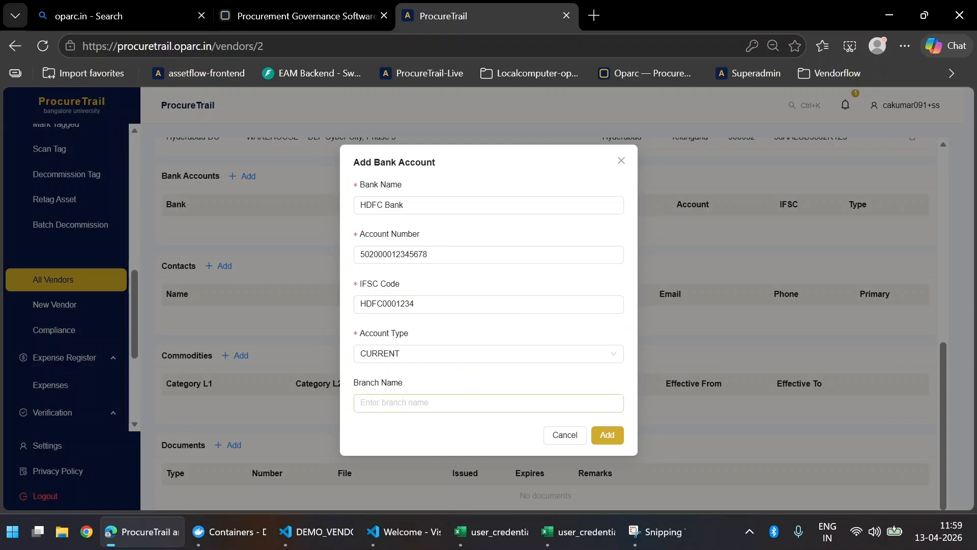
click(460, 402)
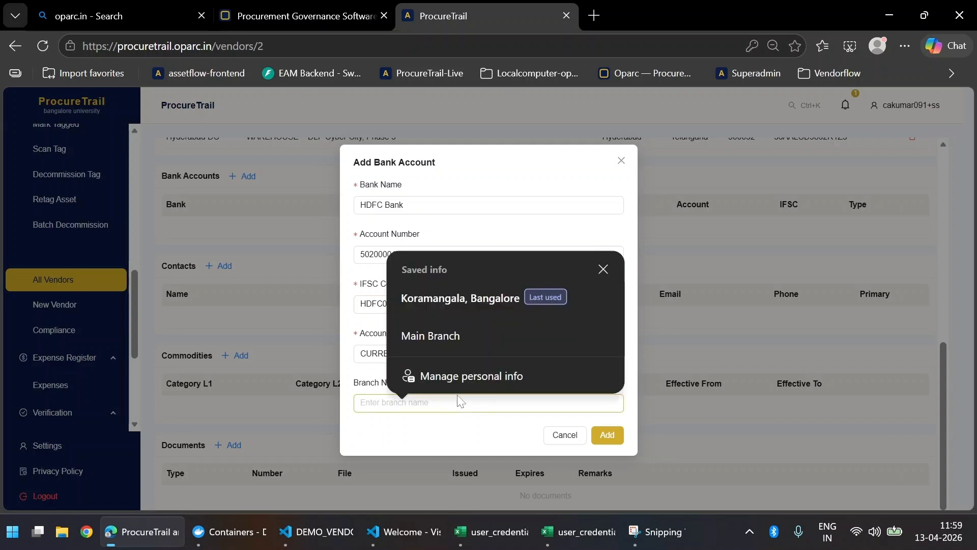
text(kAS)
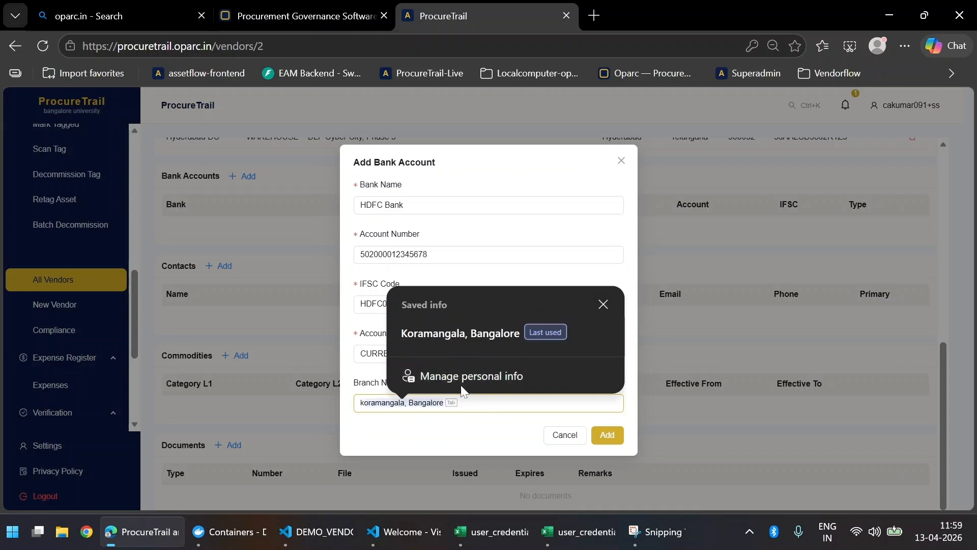
key(BackSpace)
key(BackSpace)
key(BackSpace)
key(Caps_Lock)
text(K)
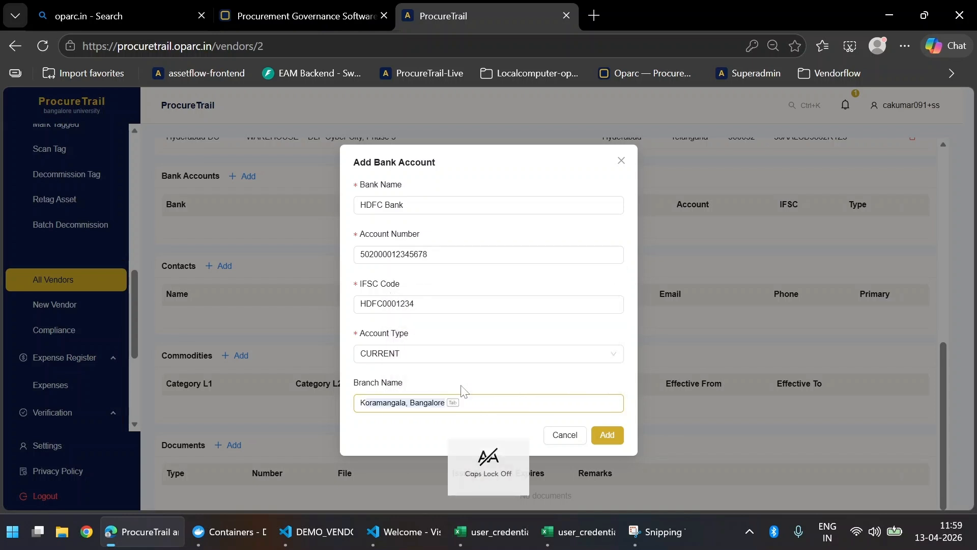
text(astruba Raod)
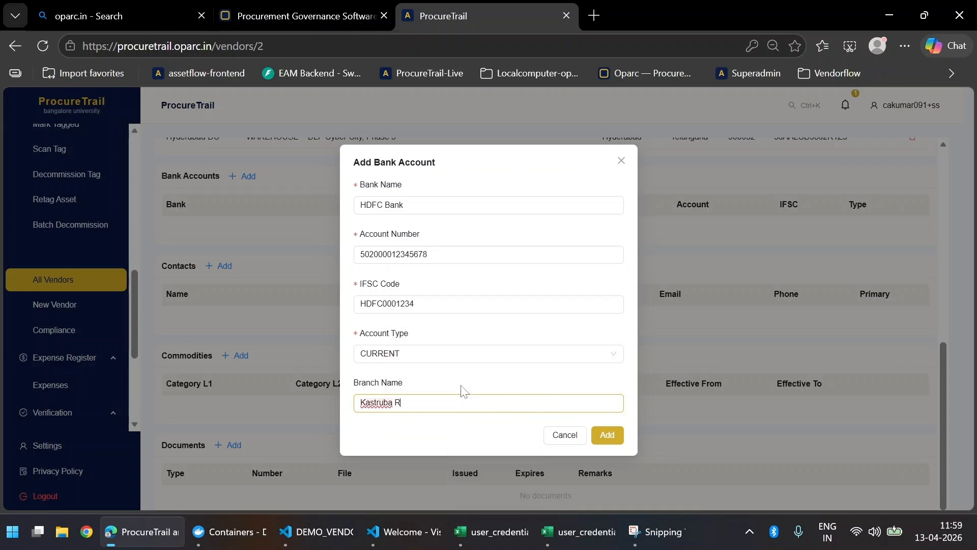
click(608, 435)
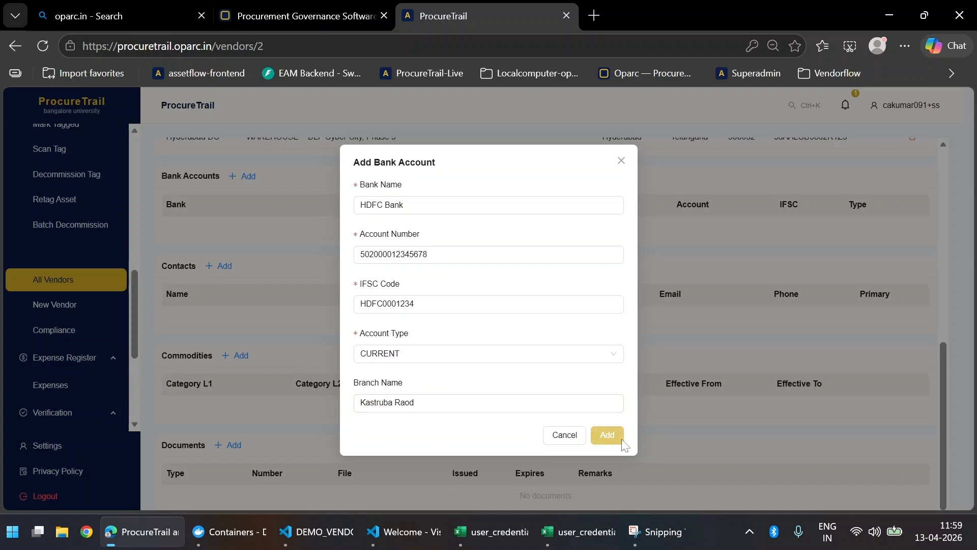
Step: Start a new vendor contact and enter the contact's name and a first designation
scroll(622, 397, down, 1)
scroll(622, 372, down, 8)
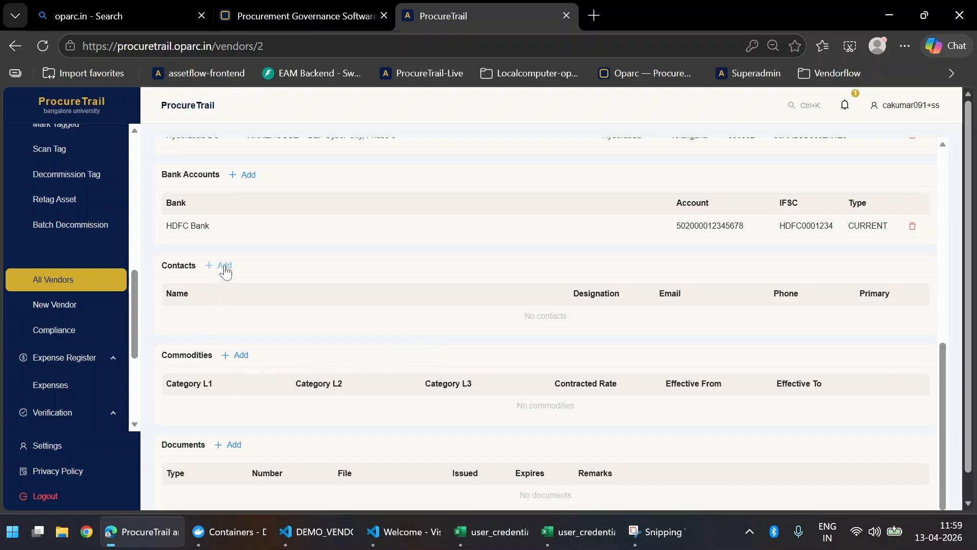
click(224, 265)
click(455, 206)
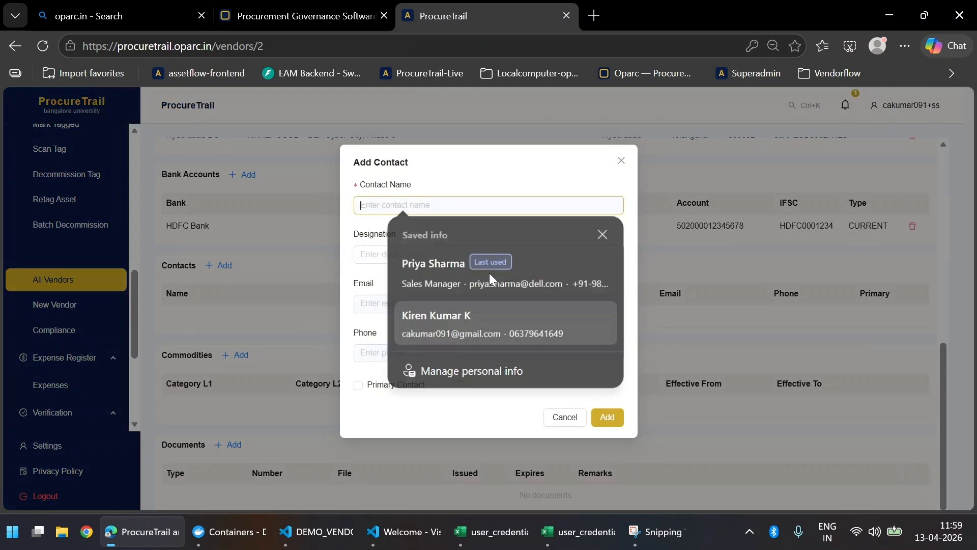
click(477, 210)
click(487, 212)
text(R)
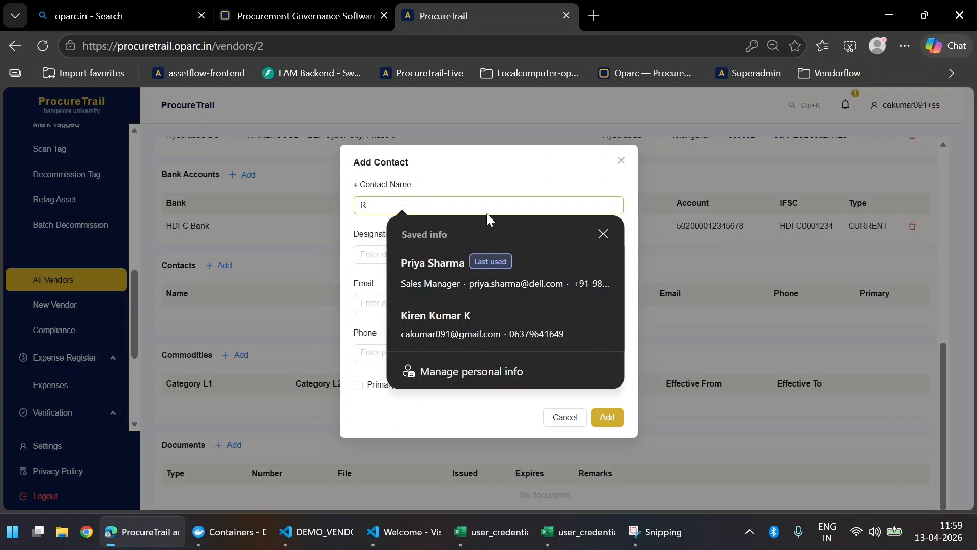
text(ajashekar)
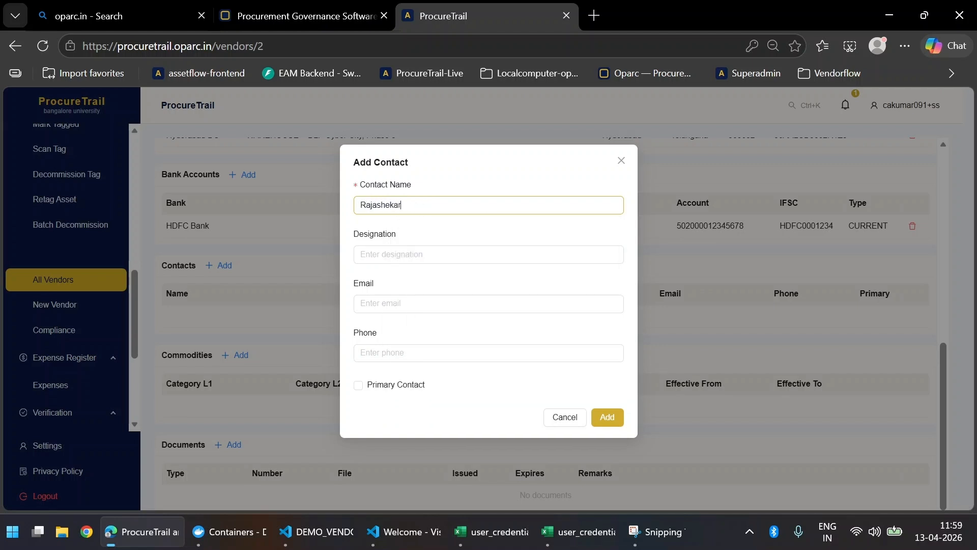
click(489, 254)
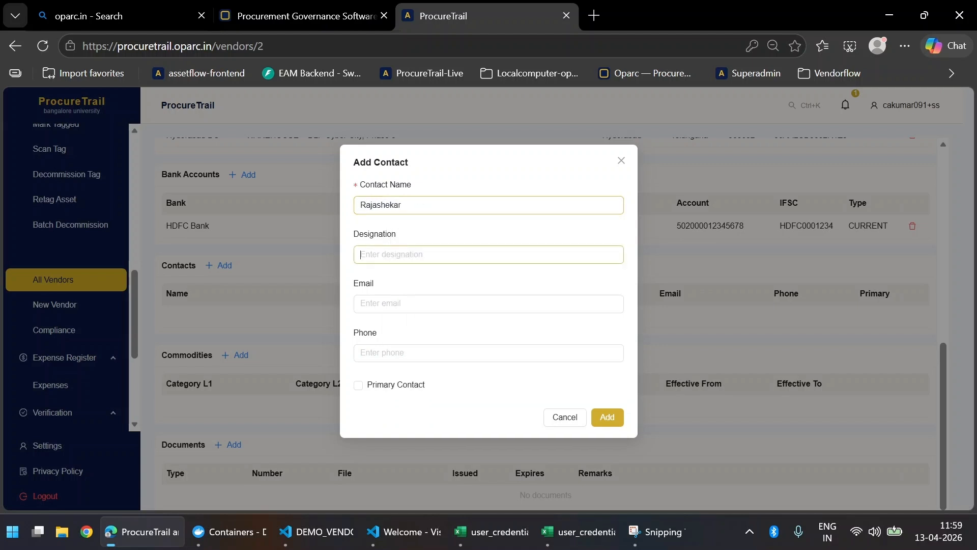
text(Purchase department)
key(Tab)
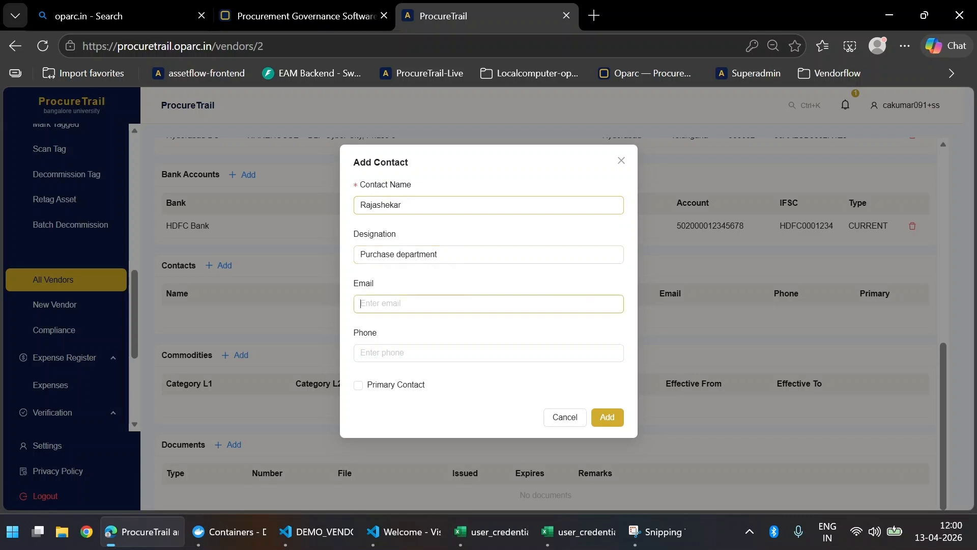
Step: Set designation to Sales Manager, add the e-mail and phone, keep it non-primary, and save
text(raj)
key(Down)
key(shift+Tab)
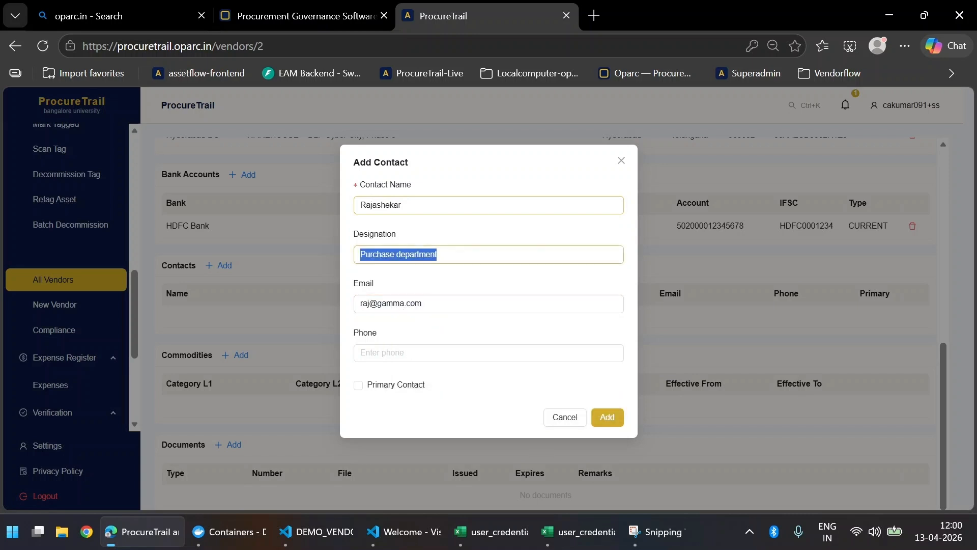
text(Sales)
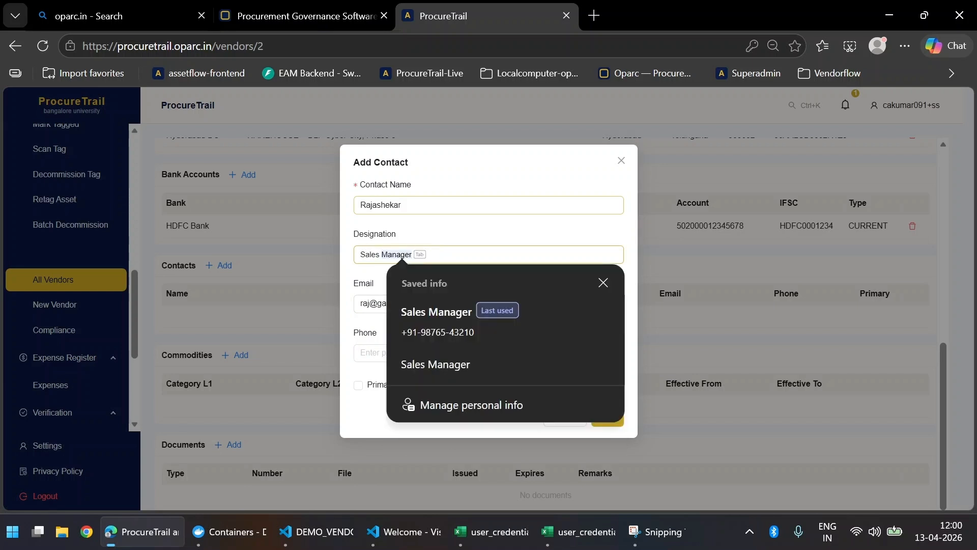
key(Tab)
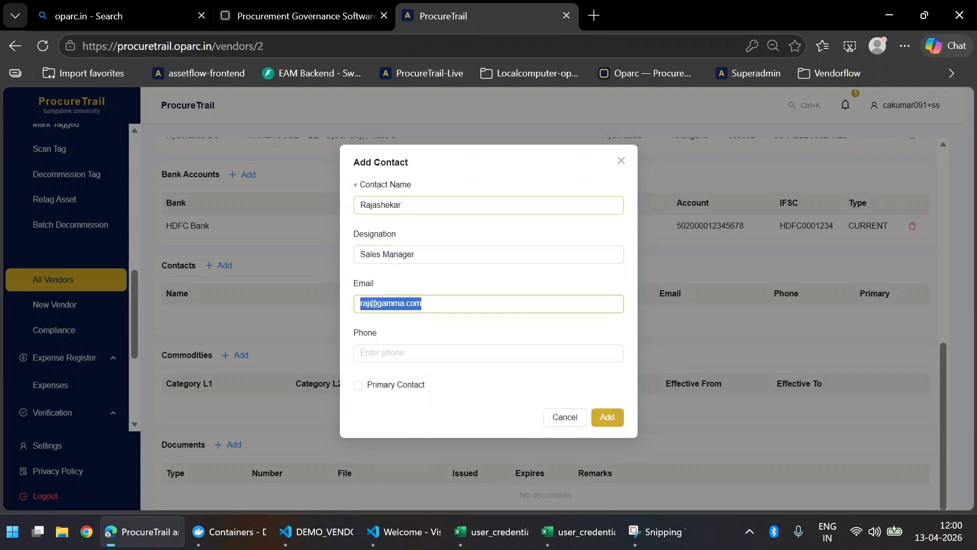
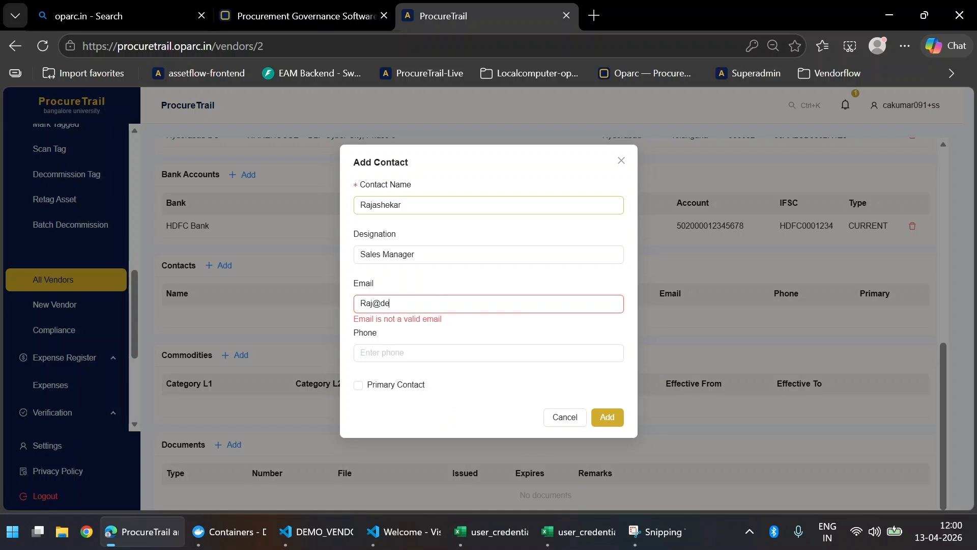
key(Tab)
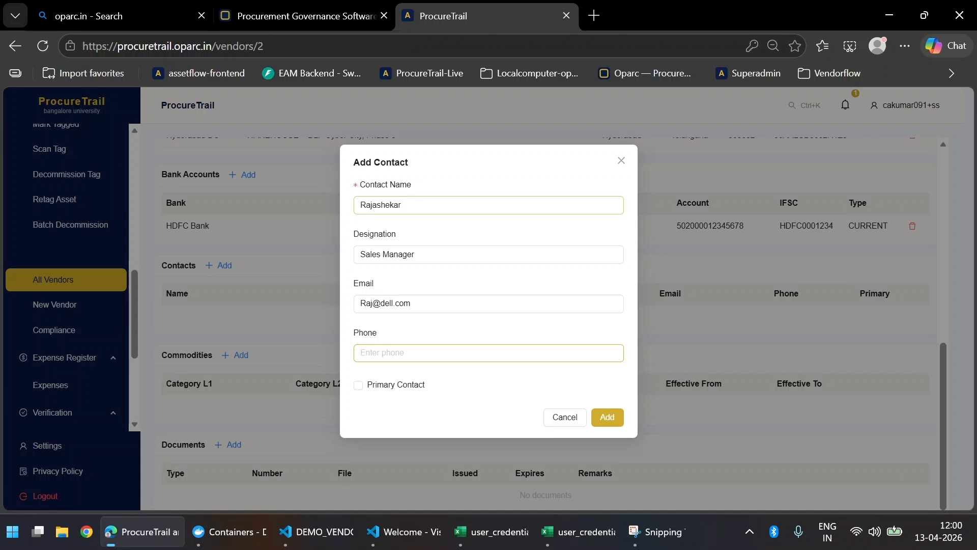
text(98765)
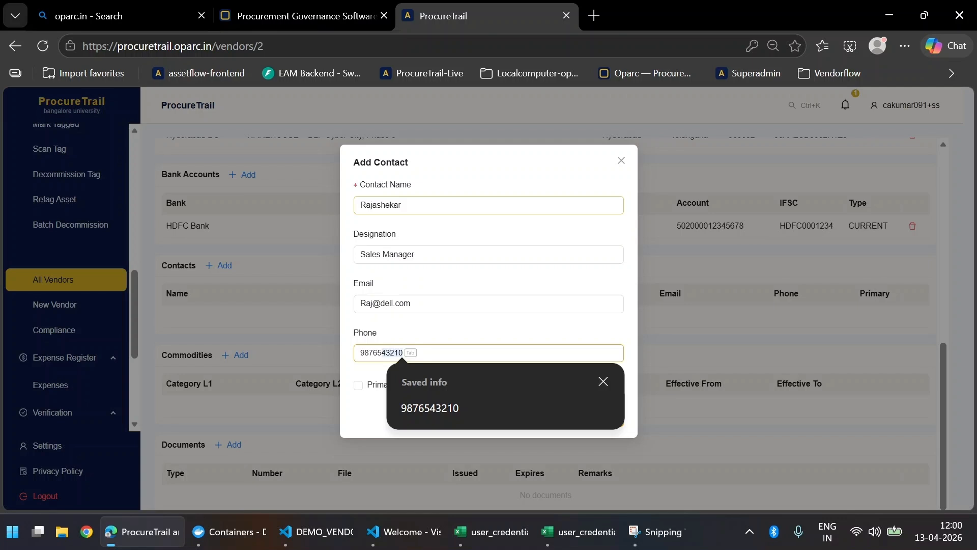
key(Tab)
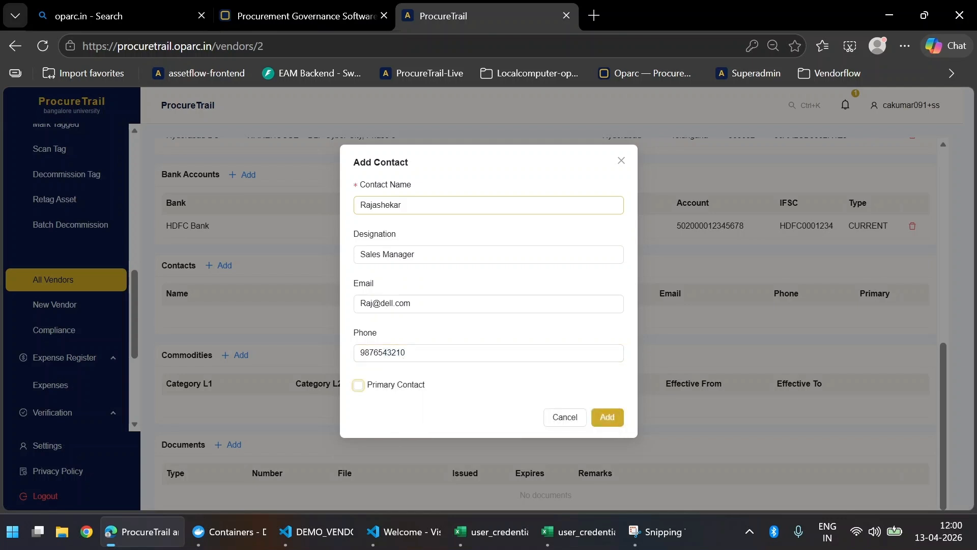
click(368, 391)
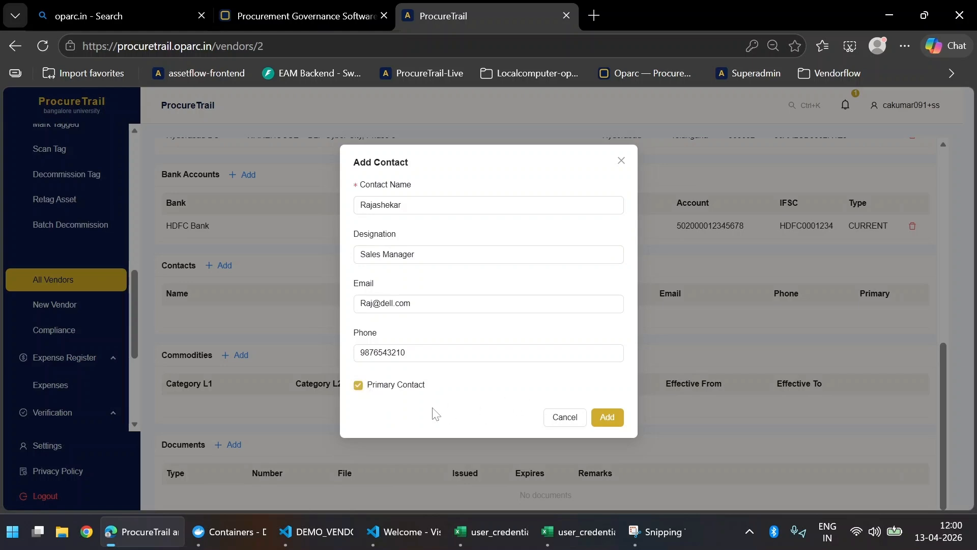
click(393, 389)
click(608, 418)
Step: Start a commodity with category LAPTOP / ULTRABOOK and contracted rate 100000
scroll(608, 393, down, 7)
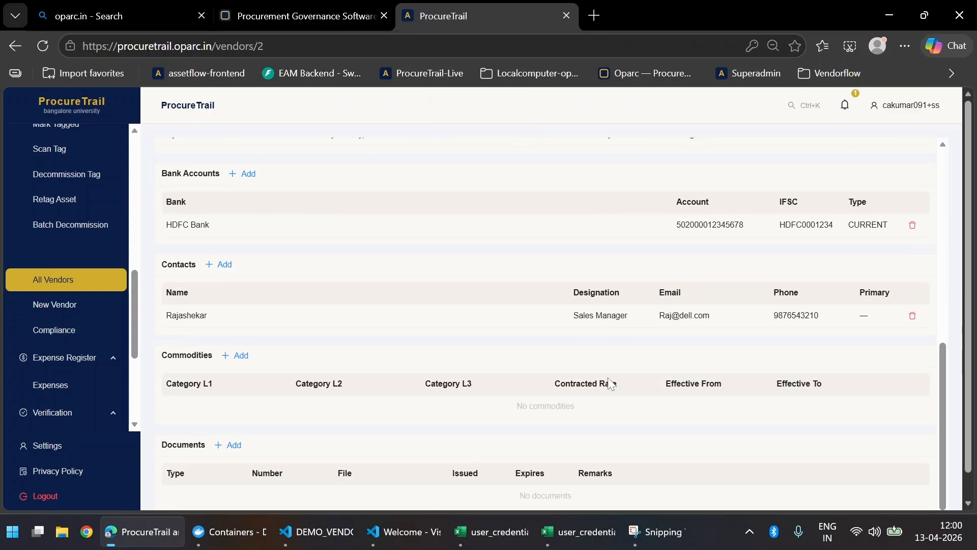
scroll(611, 384, down, 1)
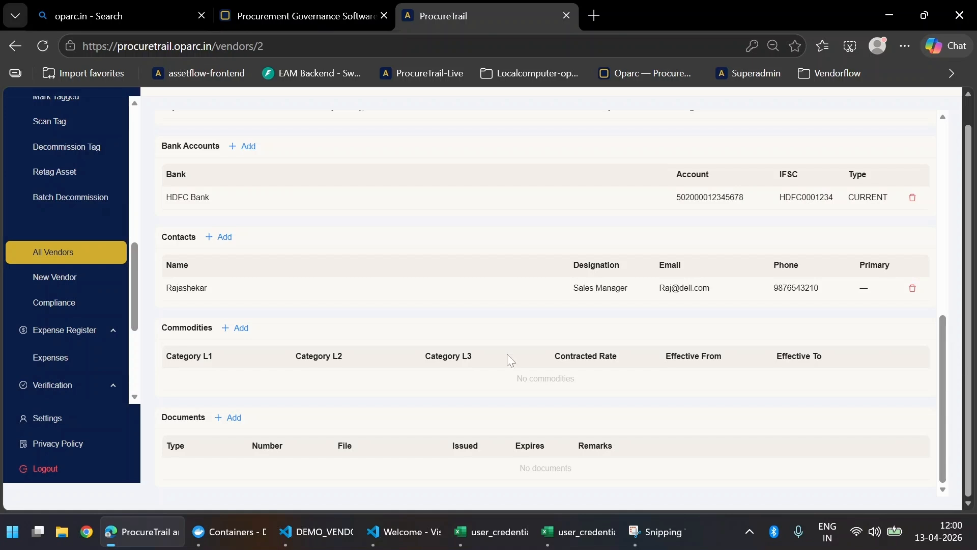
click(237, 328)
click(420, 213)
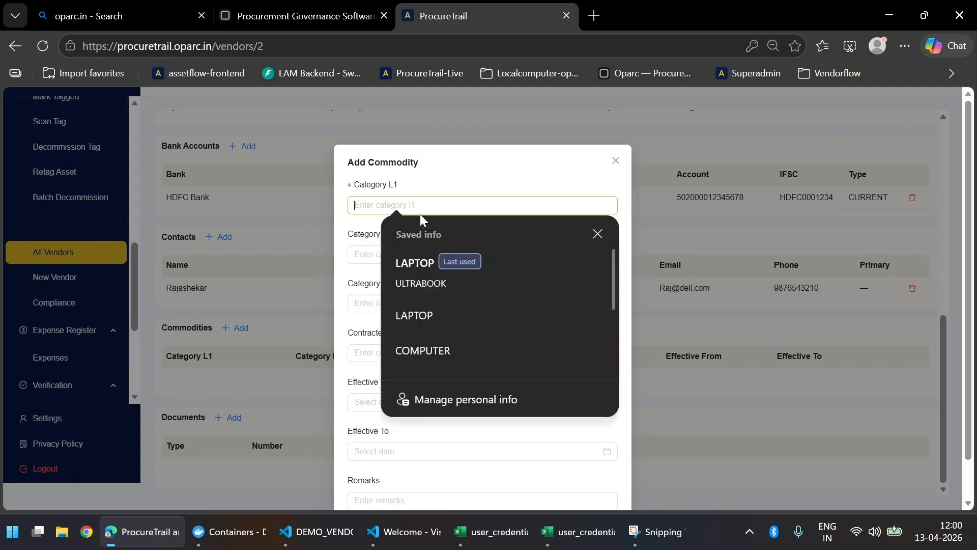
key(Caps_Lock)
key(Tab)
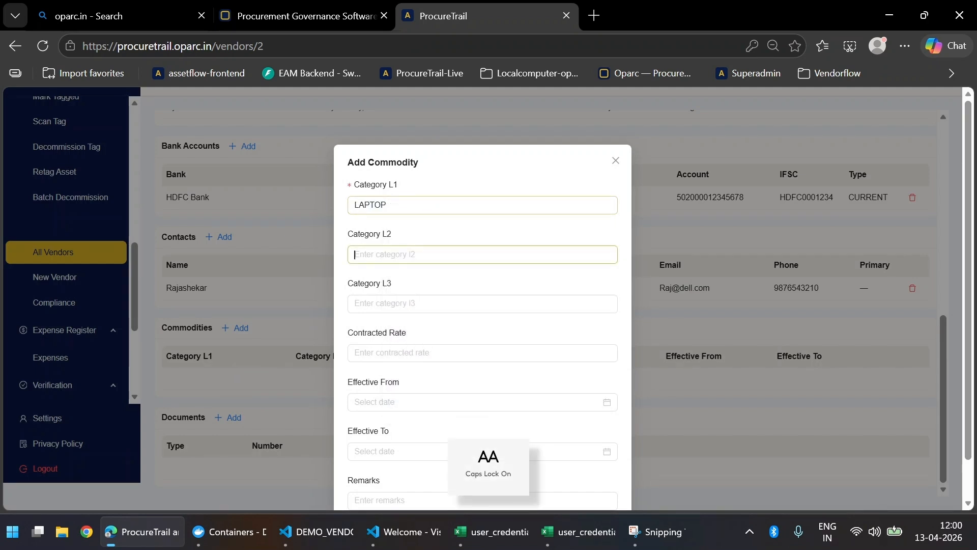
text(ULTRABOOK)
key(Tab)
key(Tab)
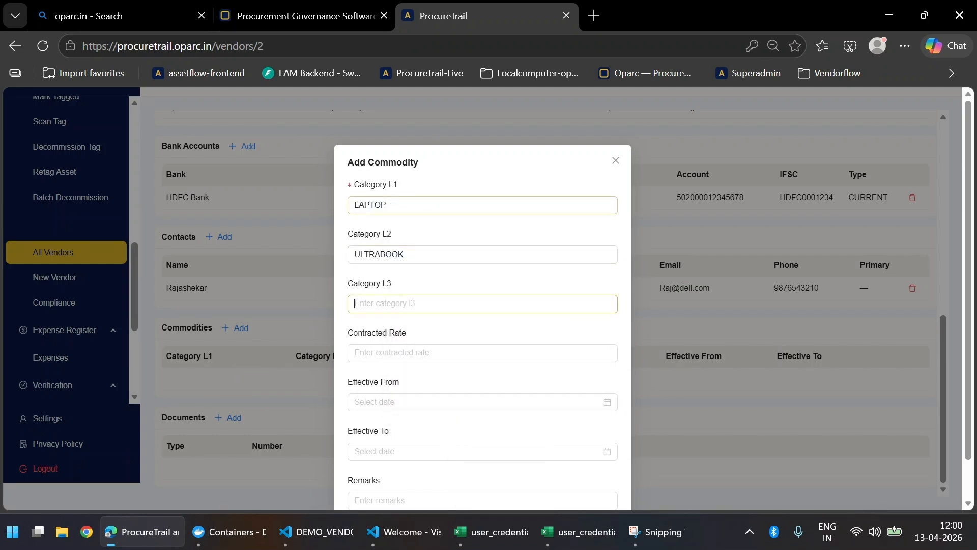
text(100)
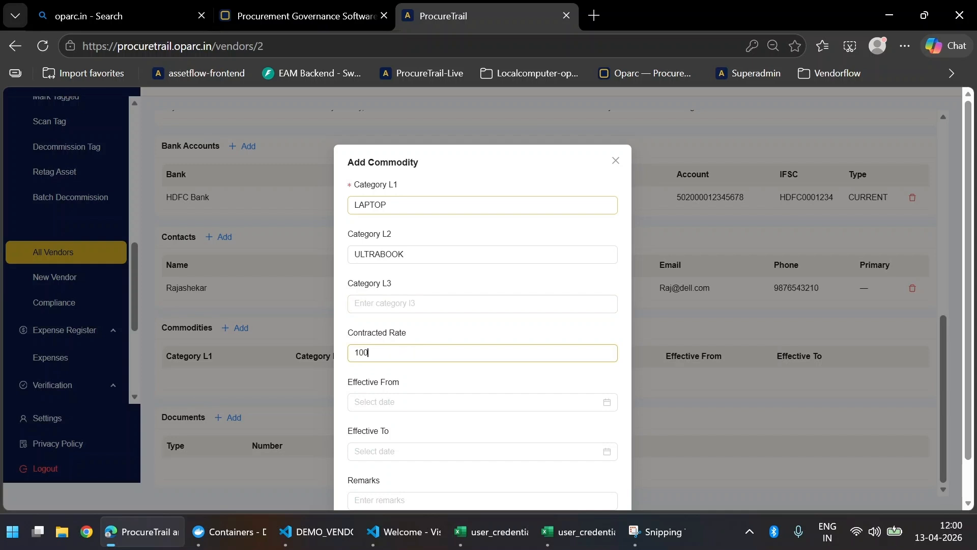
text(000)
key(Tab)
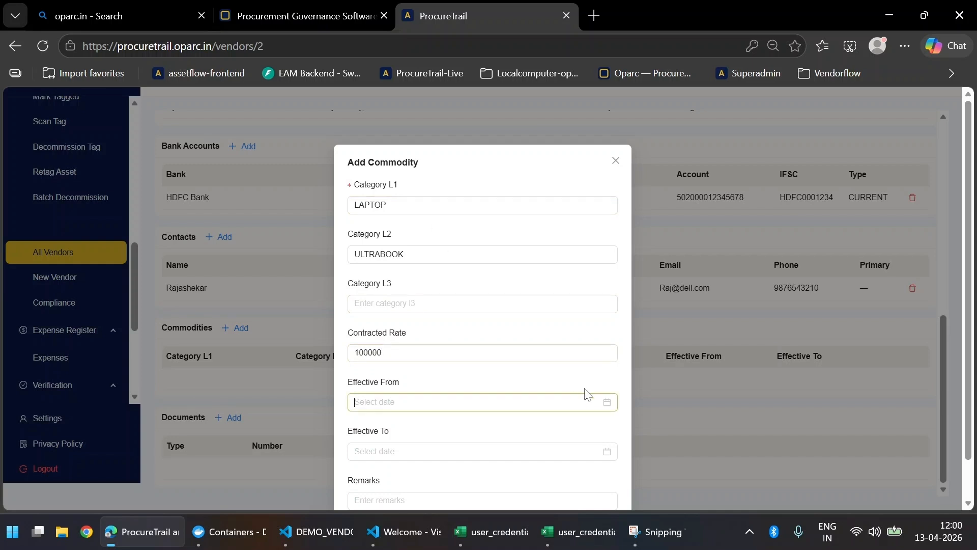
Step: Set the effective dates 13 to 21 April 2026 and save the commodity
click(605, 403)
click(388, 292)
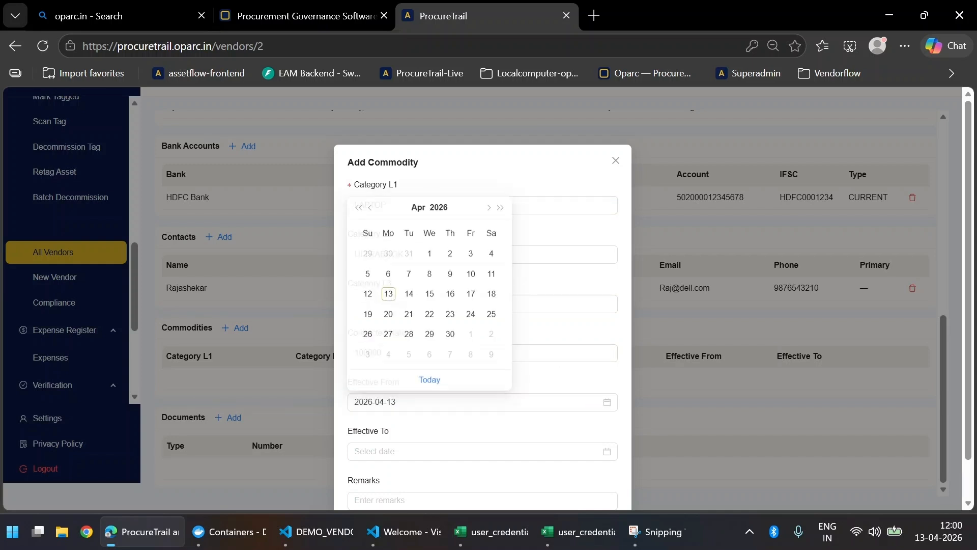
click(606, 453)
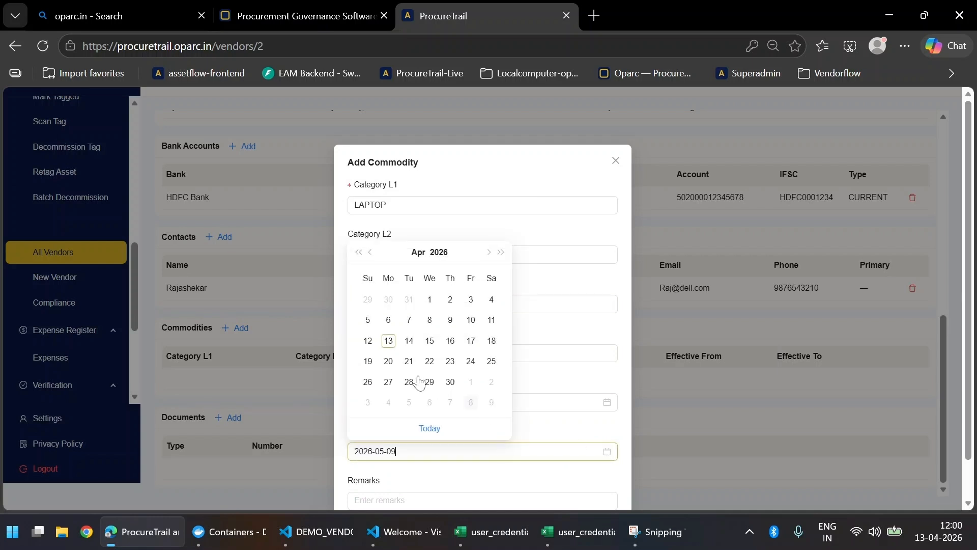
click(409, 362)
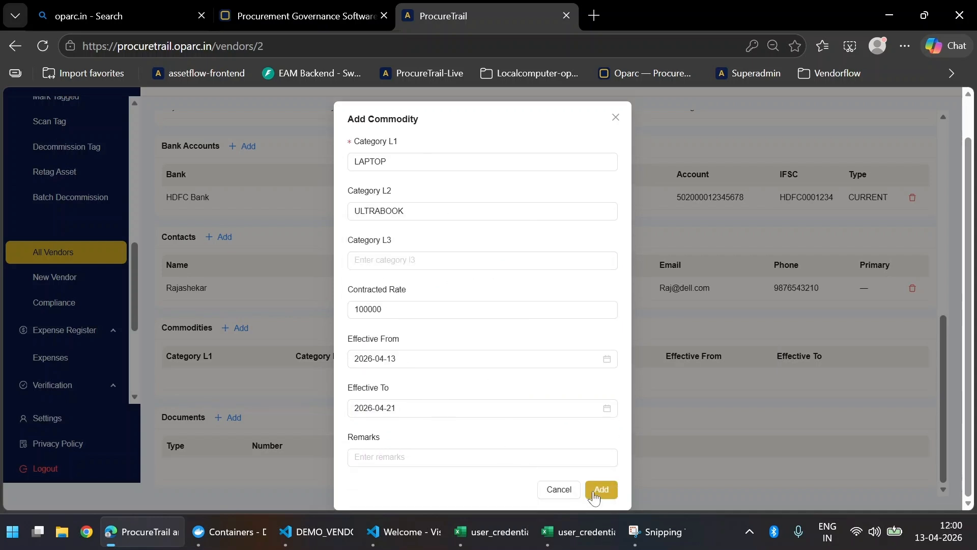
click(602, 490)
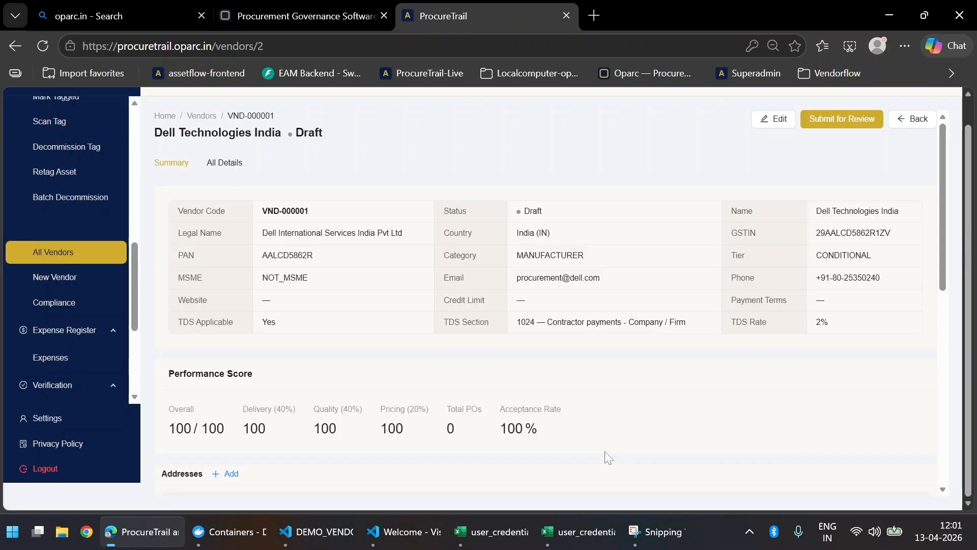
Step: Scroll down to the vendor's Documents section
scroll(606, 448, down, 8)
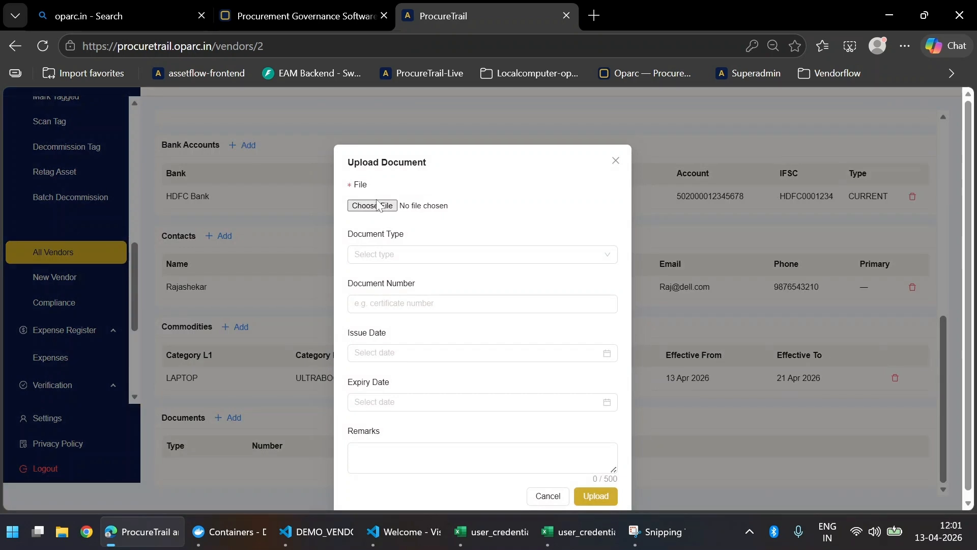
Step: Choose the Dell_GST_Certificate PDF from Downloads > demo_vendor_docs as the upload file
click(387, 207)
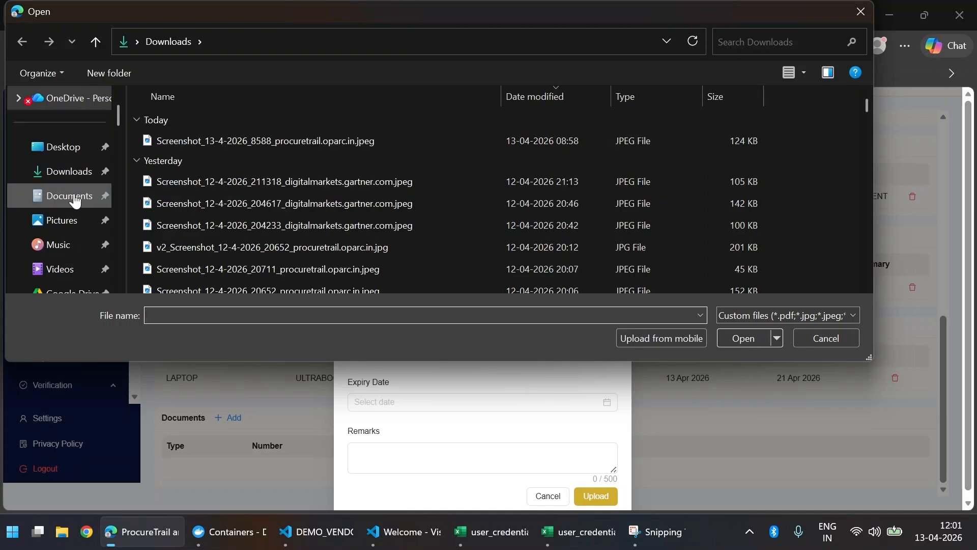
click(77, 178)
scroll(275, 219, down, 5)
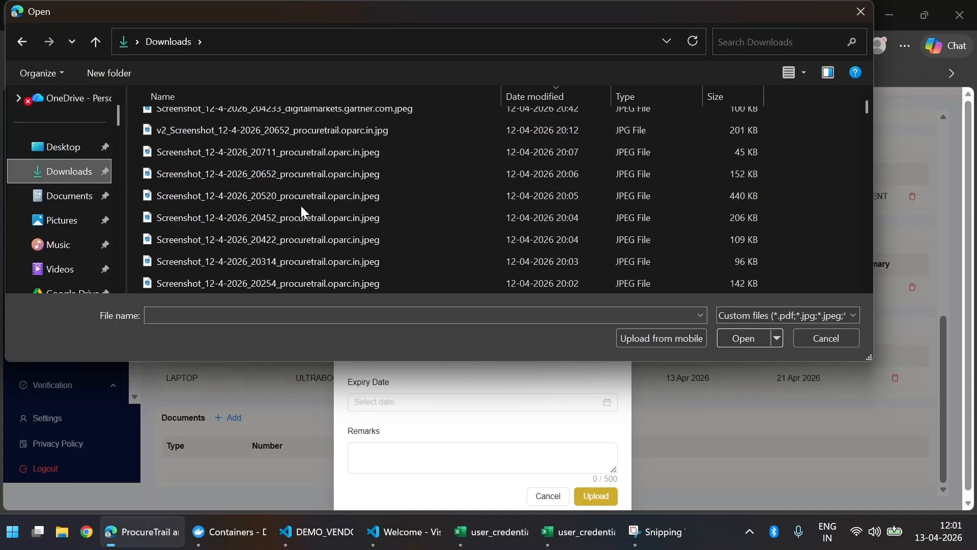
click(256, 282)
double_click(255, 282)
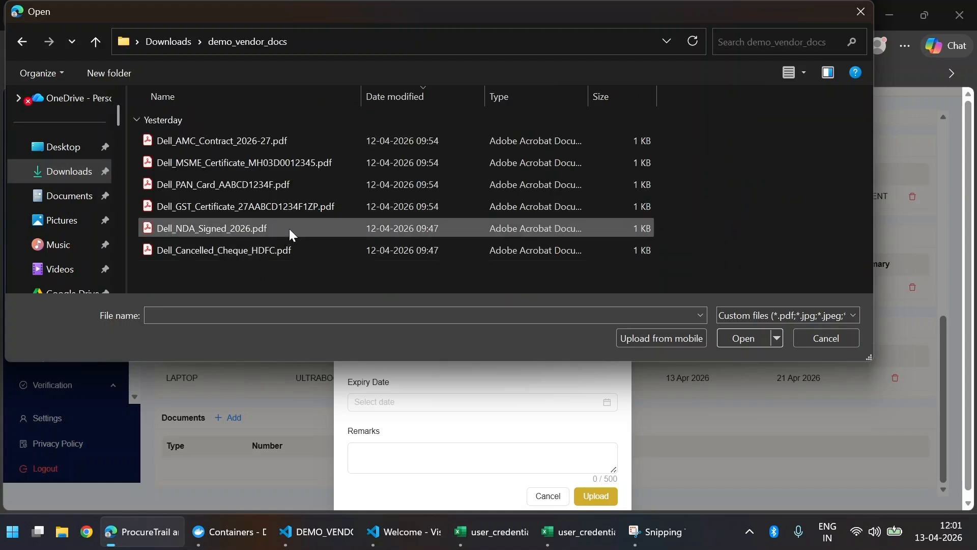
double_click(252, 209)
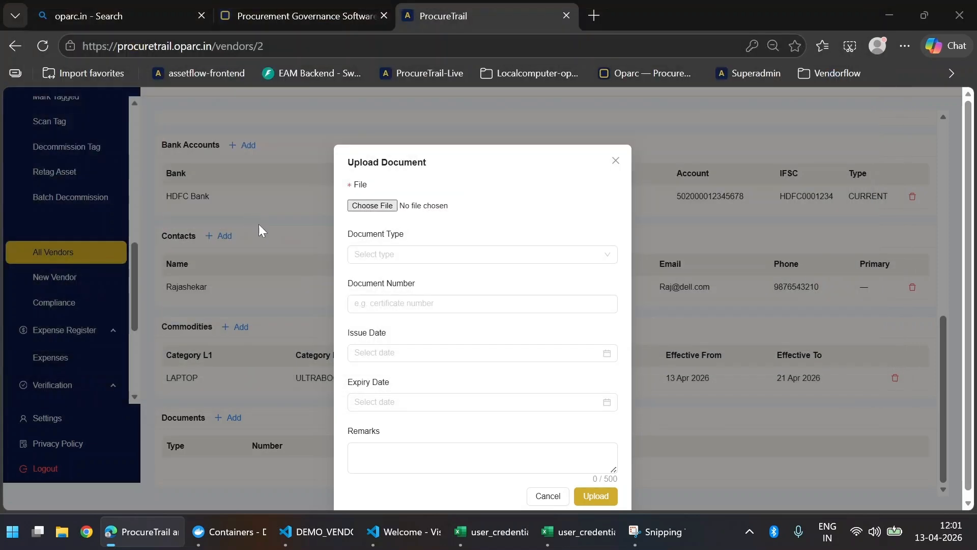
Step: Set the document type to GST Certificate and paste in the certificate number
click(485, 262)
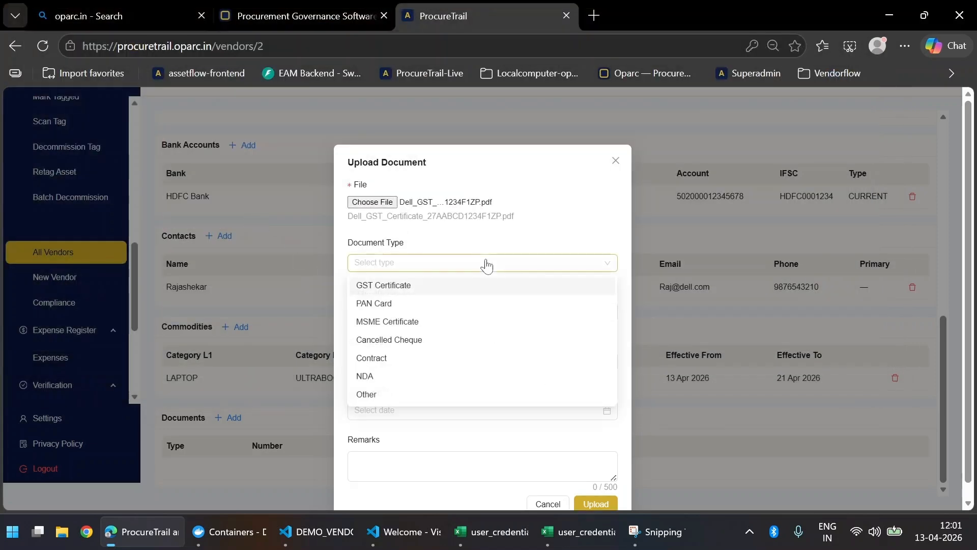
click(484, 285)
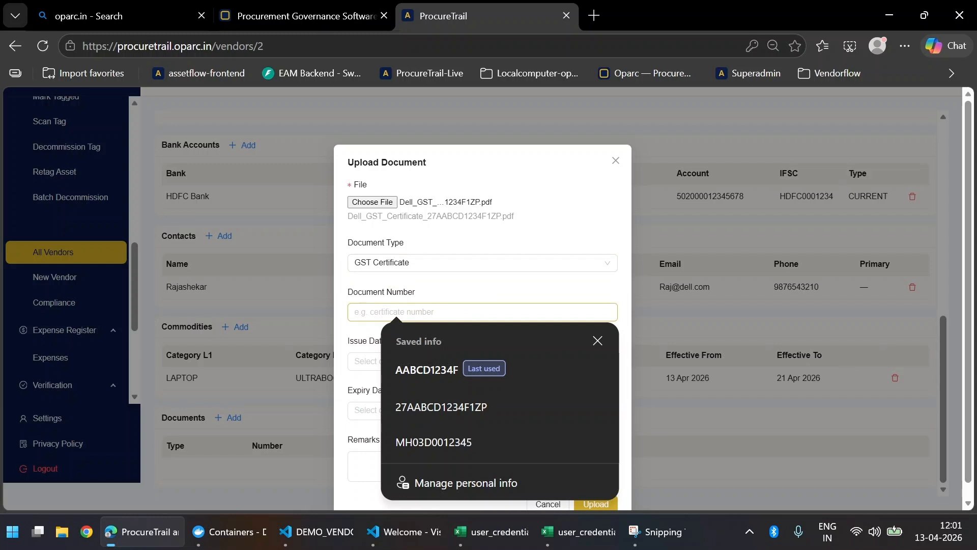
key(alt+Tab)
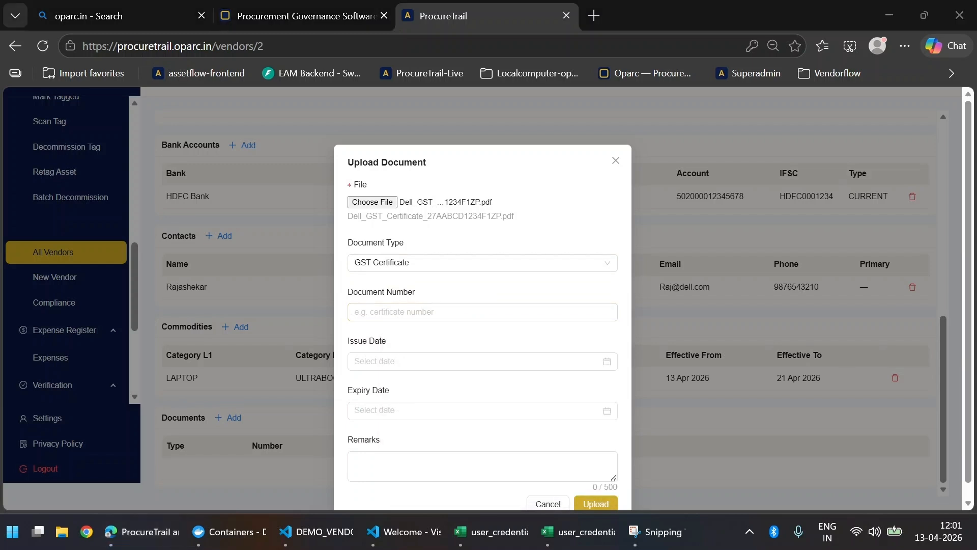
click(560, 313)
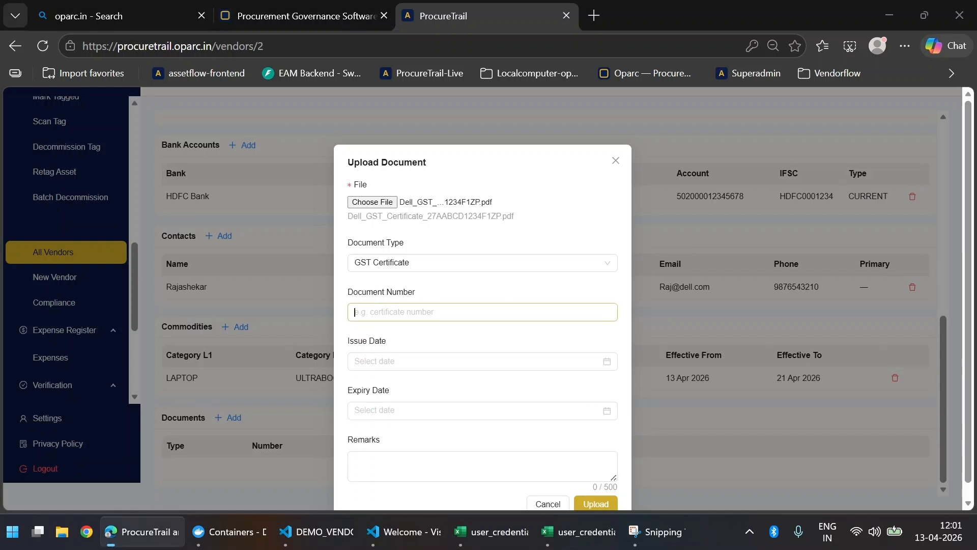
text(27AABCD1234F1ZP)
Step: Set the issue date to 17 Apr 2026 and open the expiry-date calendar without choosing a date
click(514, 361)
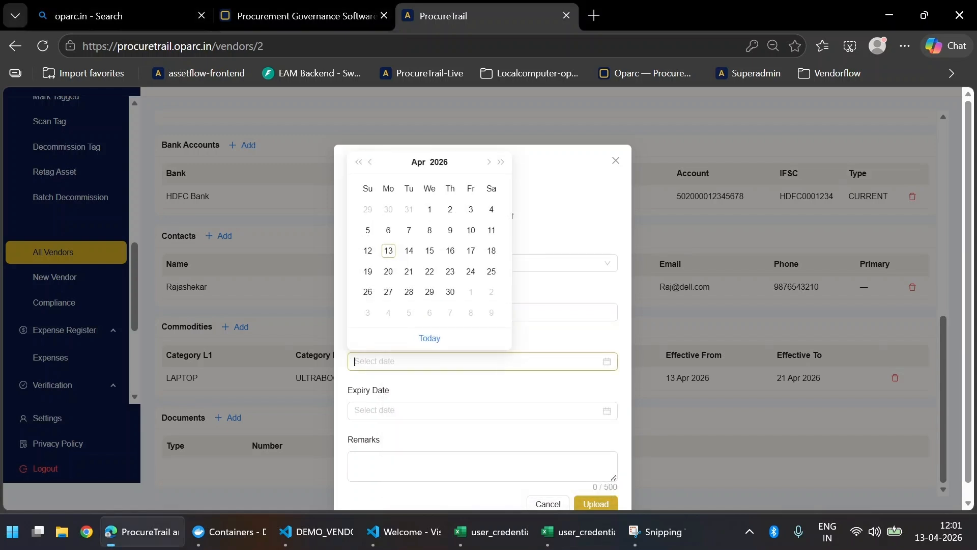
key(alt+Tab)
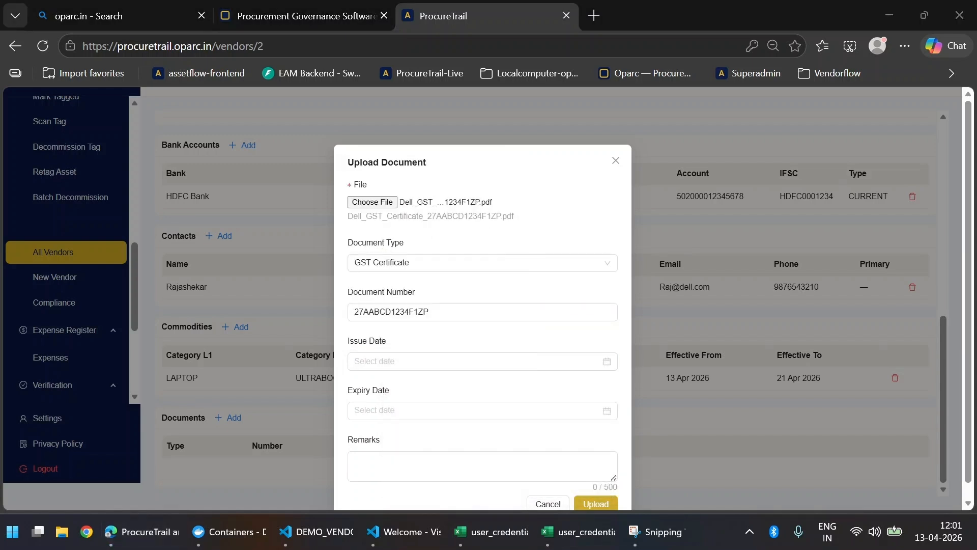
click(609, 364)
text(01 Apr 2025)
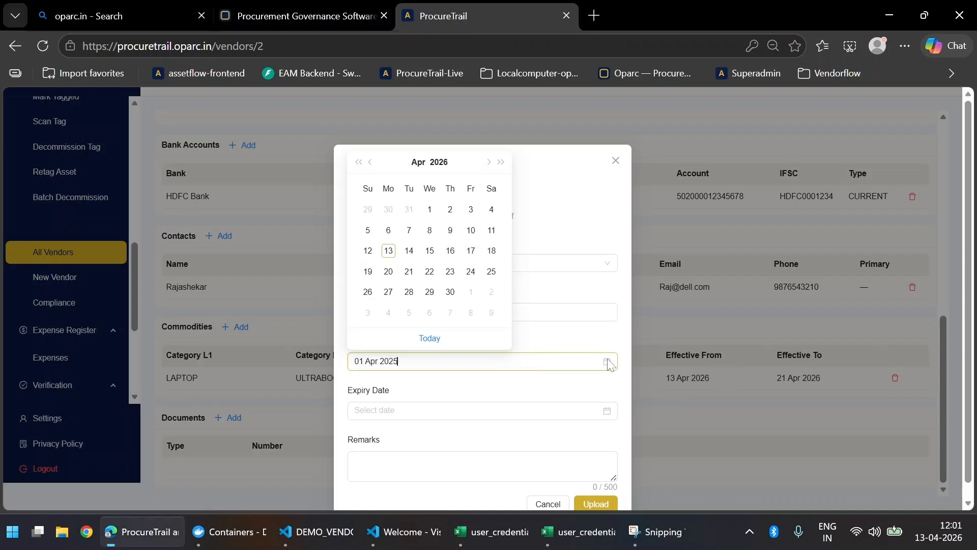
key(alt+Tab)
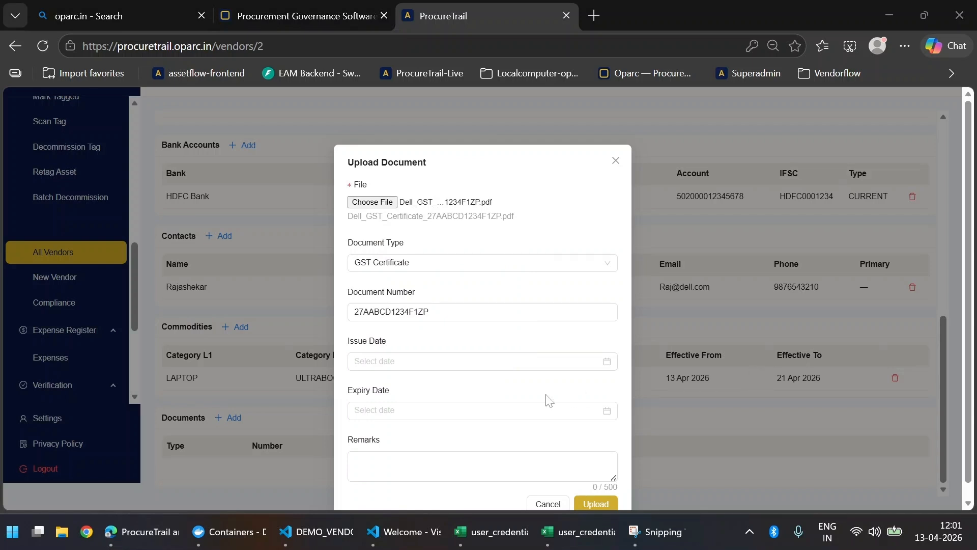
click(446, 363)
click(470, 257)
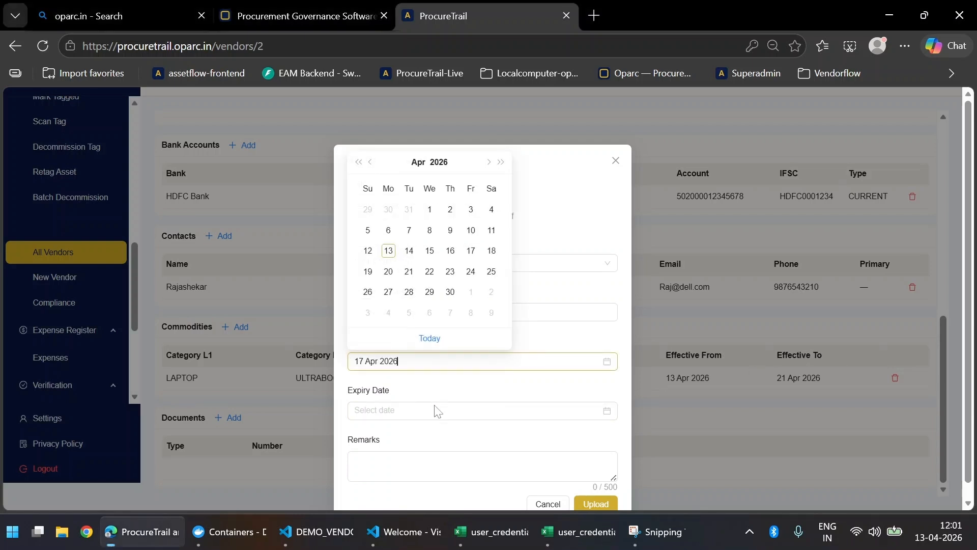
click(450, 409)
click(579, 396)
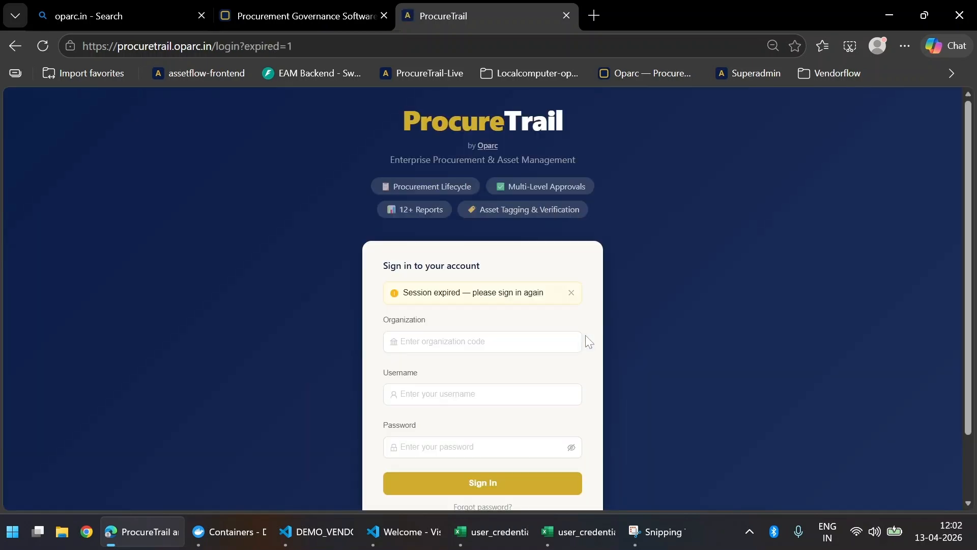
Step: Sign in to bangalore-university with the employee username from cell C2 and skip the tour
click(511, 350)
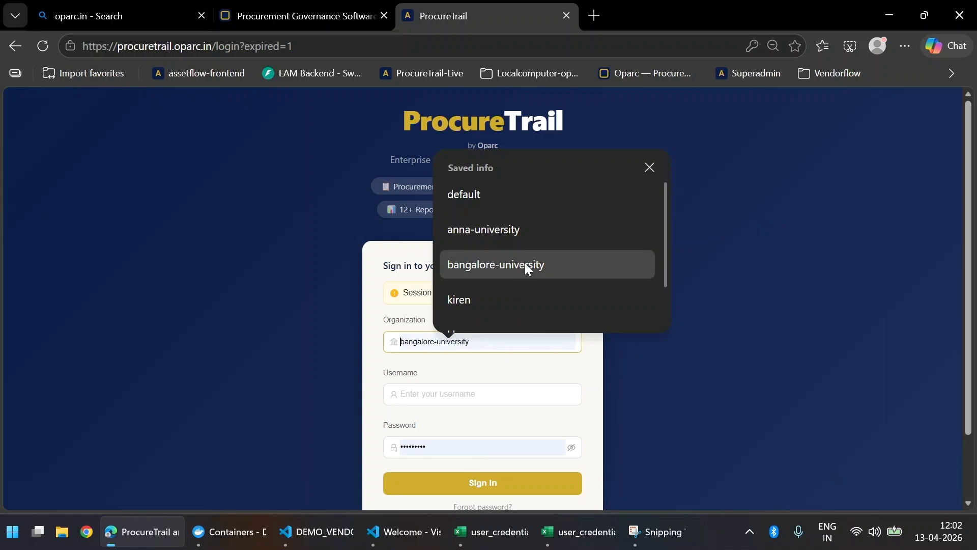
click(525, 264)
click(478, 391)
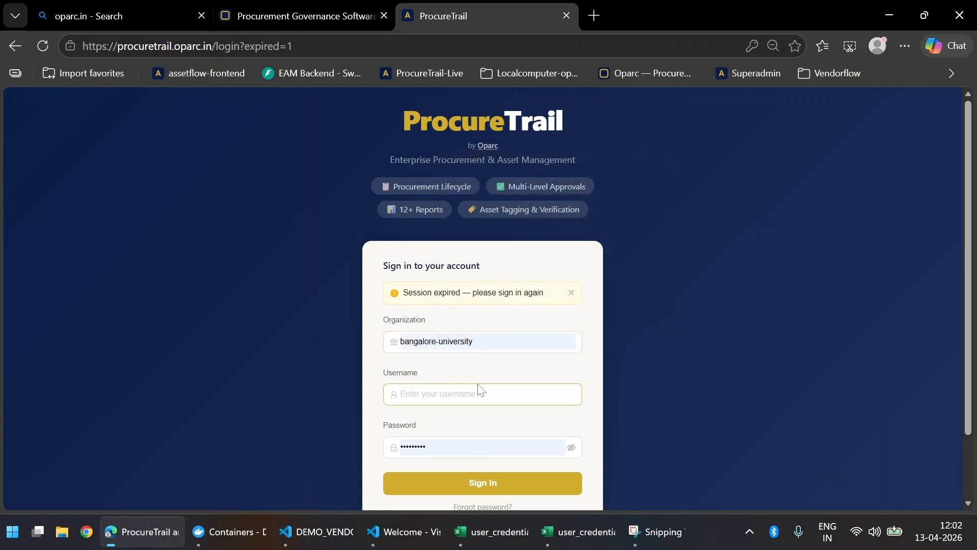
text(AD)
key(BackSpace)
key(BackSpace)
key(Caps_Lock)
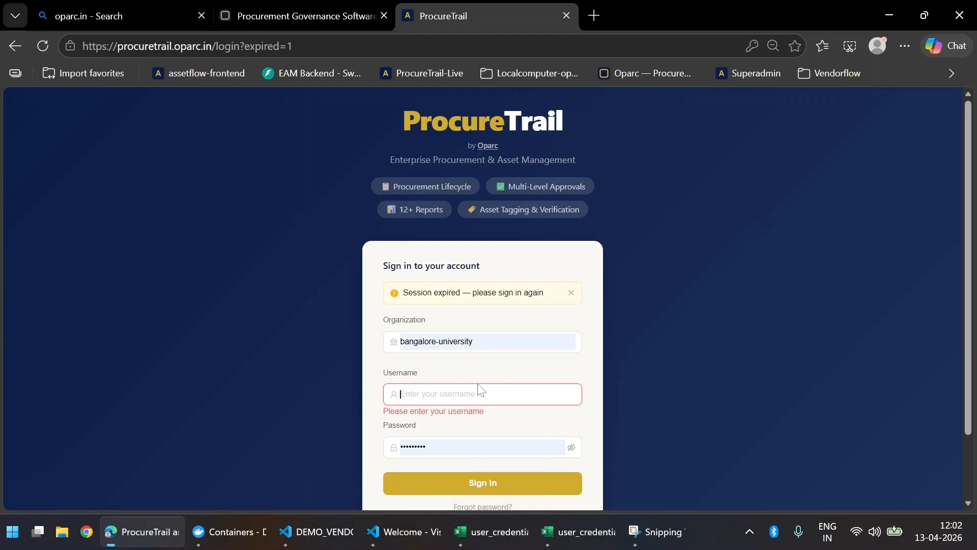
click(565, 534)
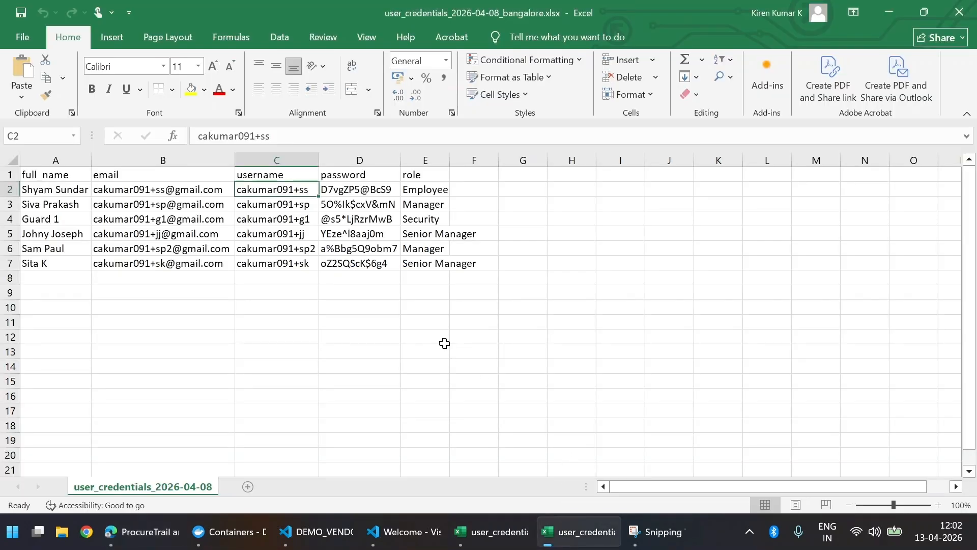
key(ctrl+c)
key(alt+Tab)
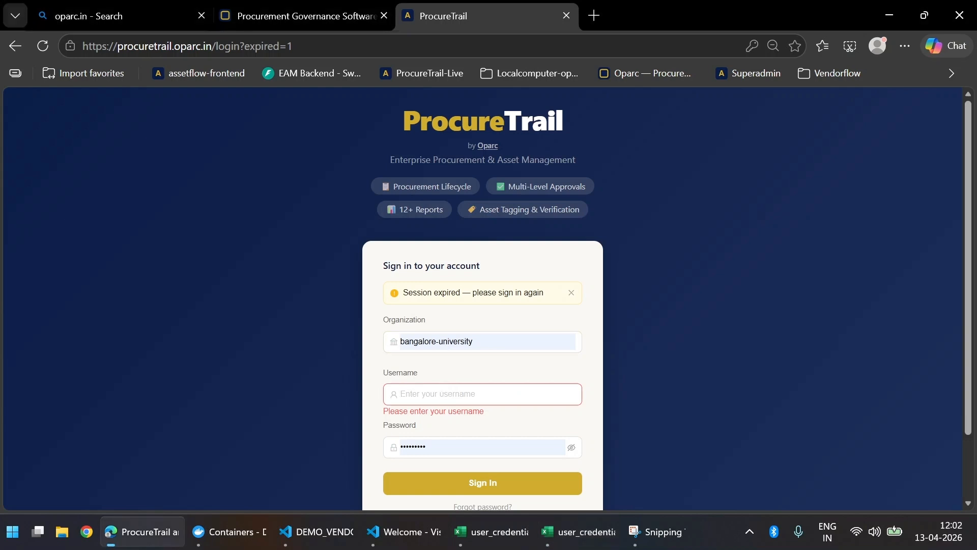
key(ctrl+v)
click(450, 481)
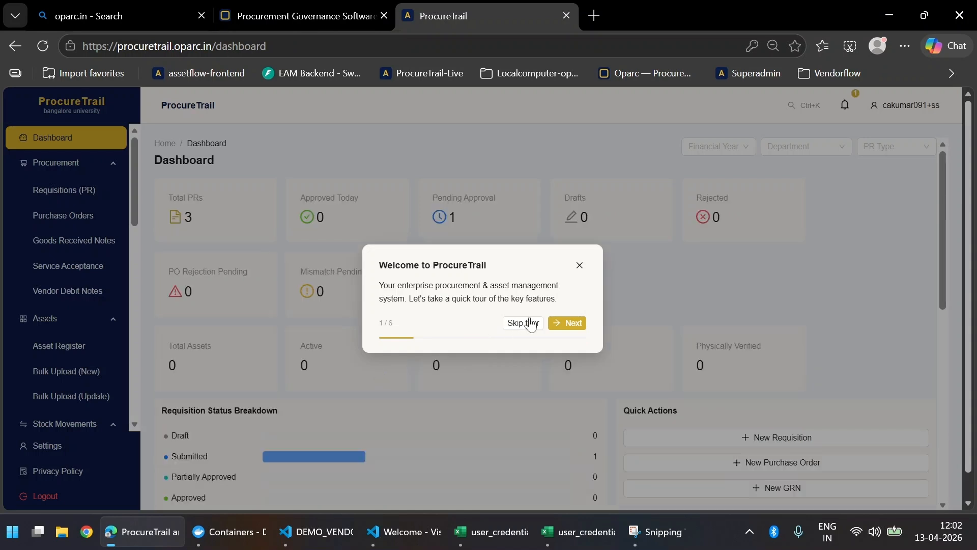
click(529, 323)
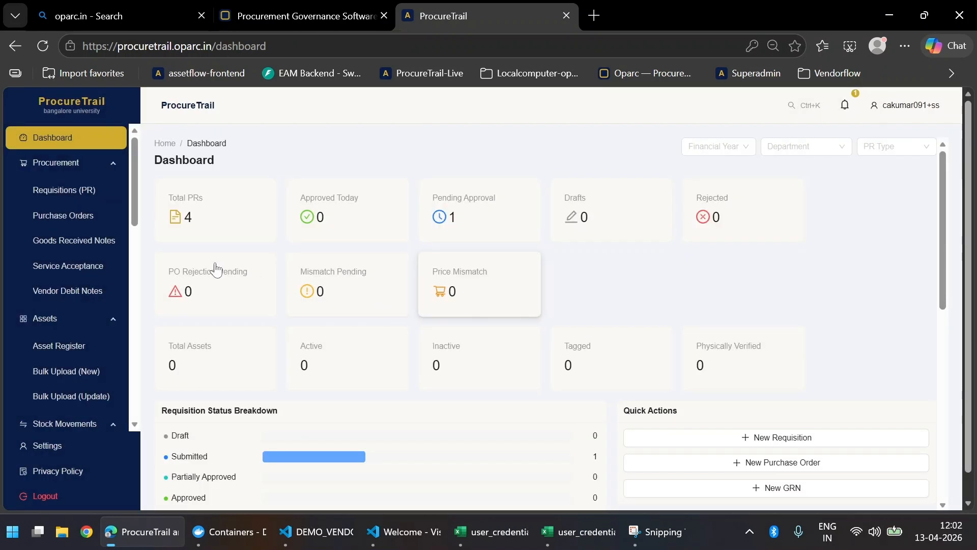
Step: Open vendor VND-000001 Dell Technologies India from All Vendors and scroll to its Documents
scroll(86, 319, down, 10)
click(86, 234)
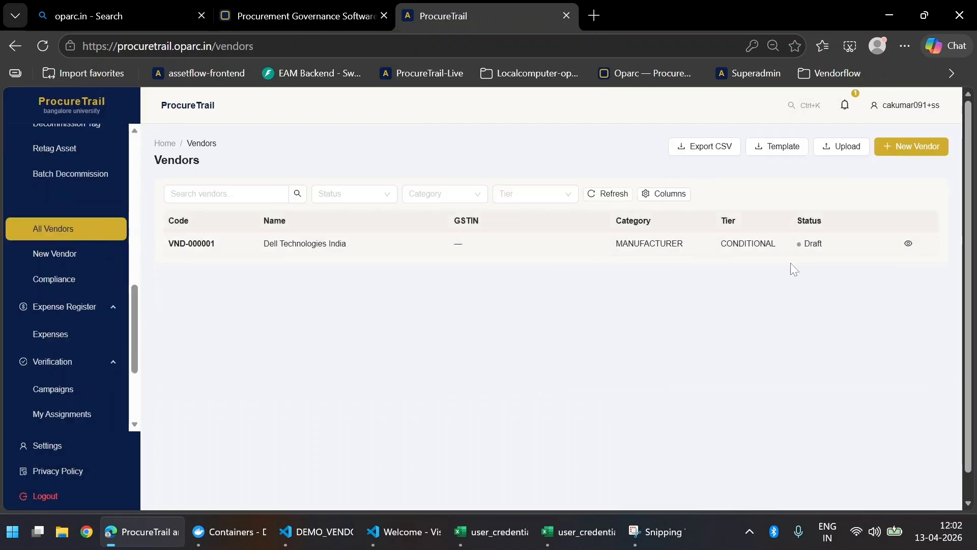
click(908, 243)
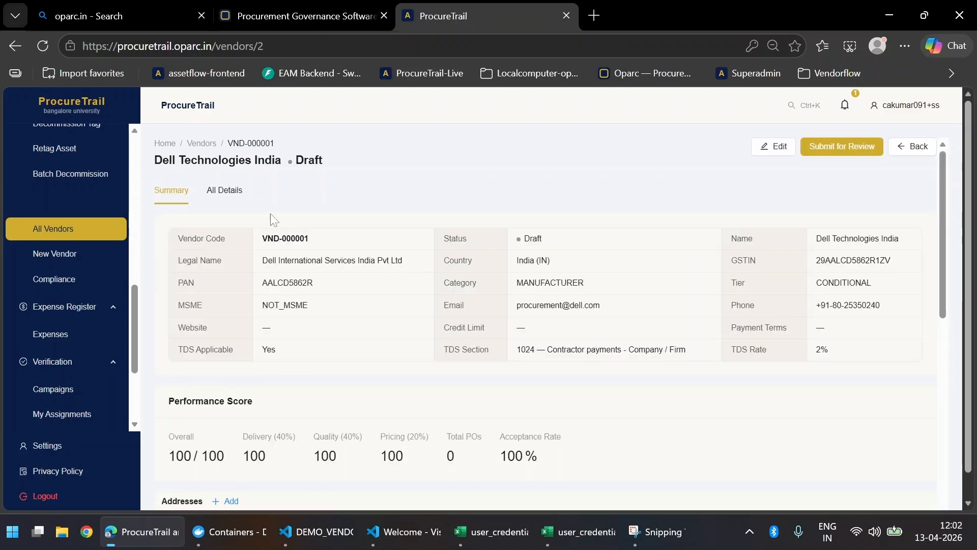
scroll(656, 251, down, 6)
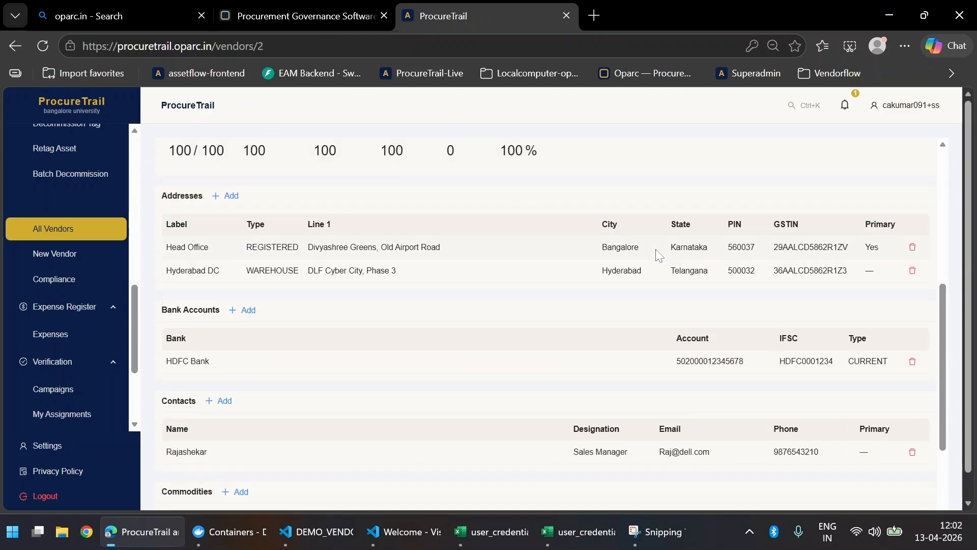
scroll(657, 253, down, 3)
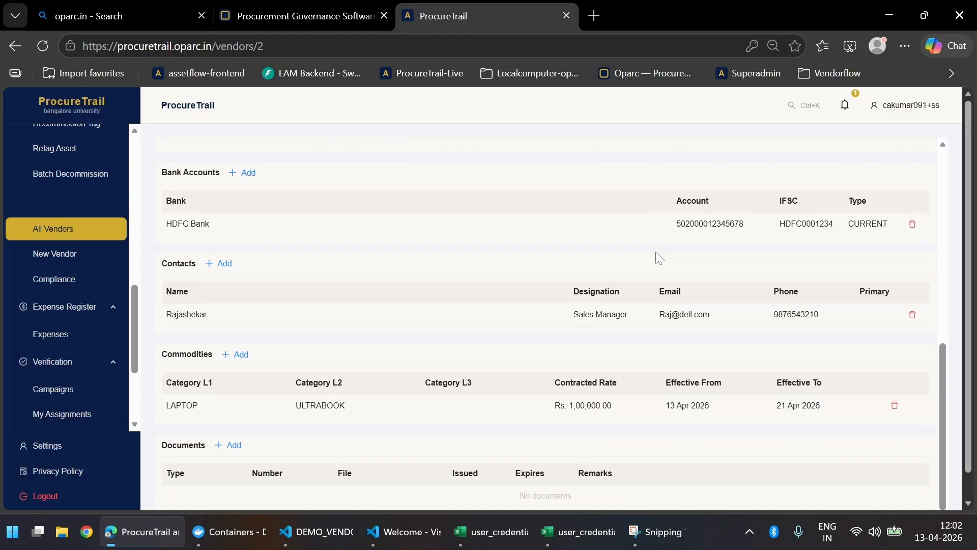
scroll(653, 275, down, 1)
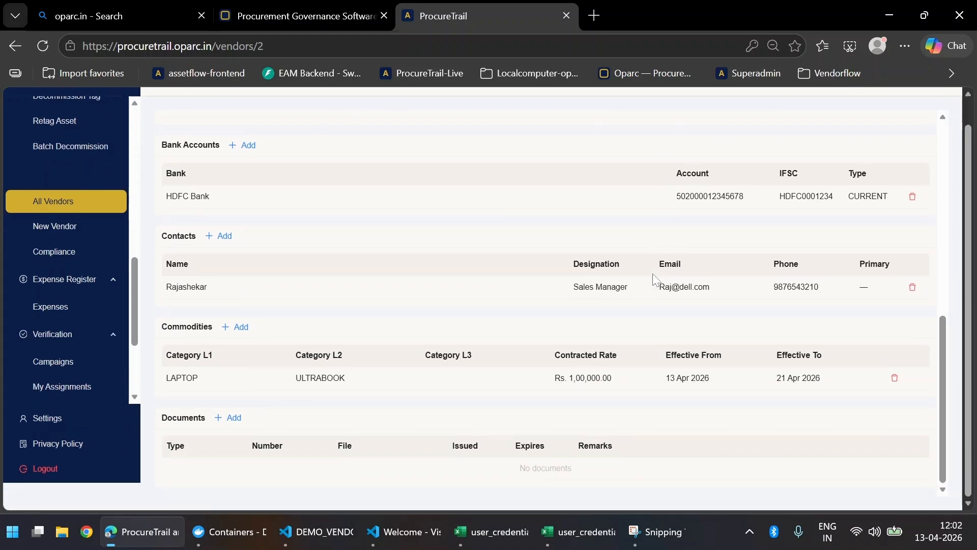
Step: Add a new vendor document with the Dell GST certificate PDF as type GST Certificate
click(234, 418)
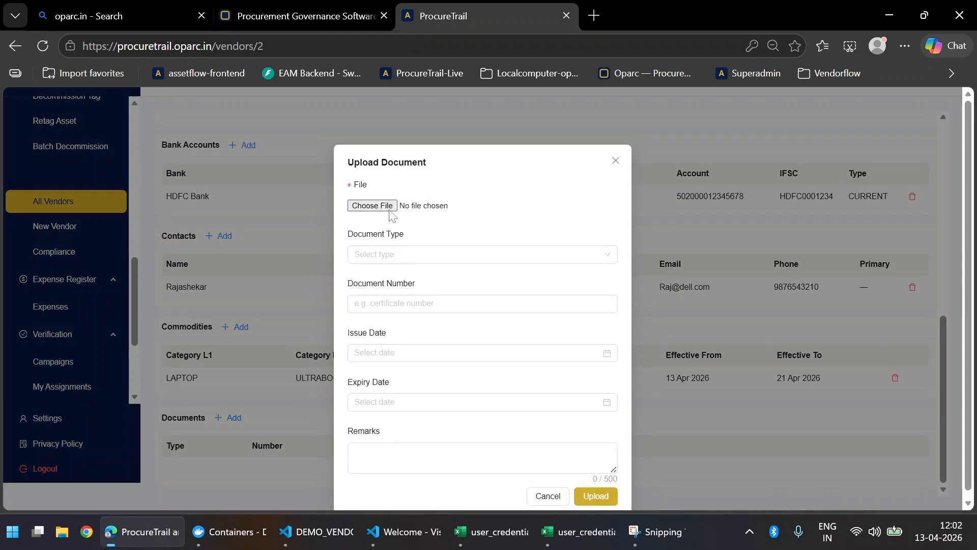
click(395, 209)
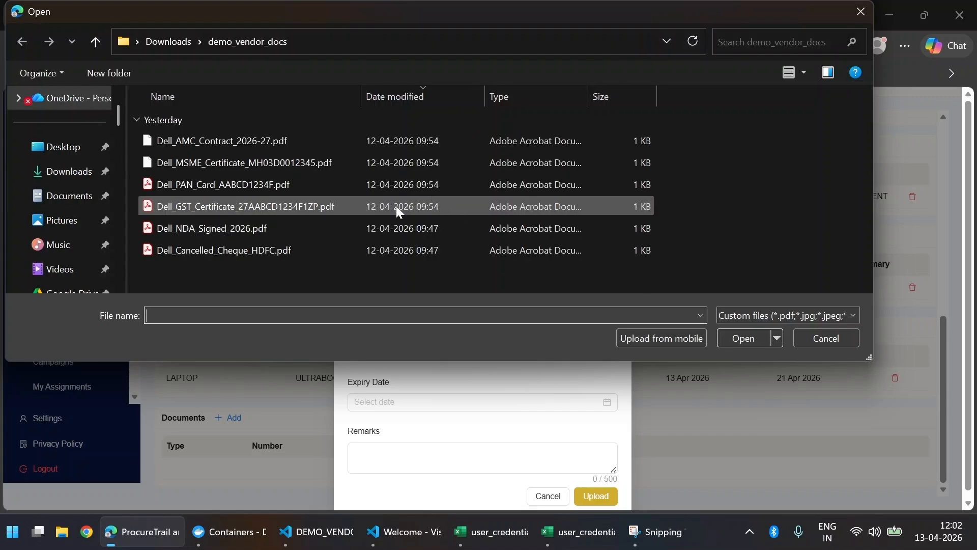
double_click(337, 207)
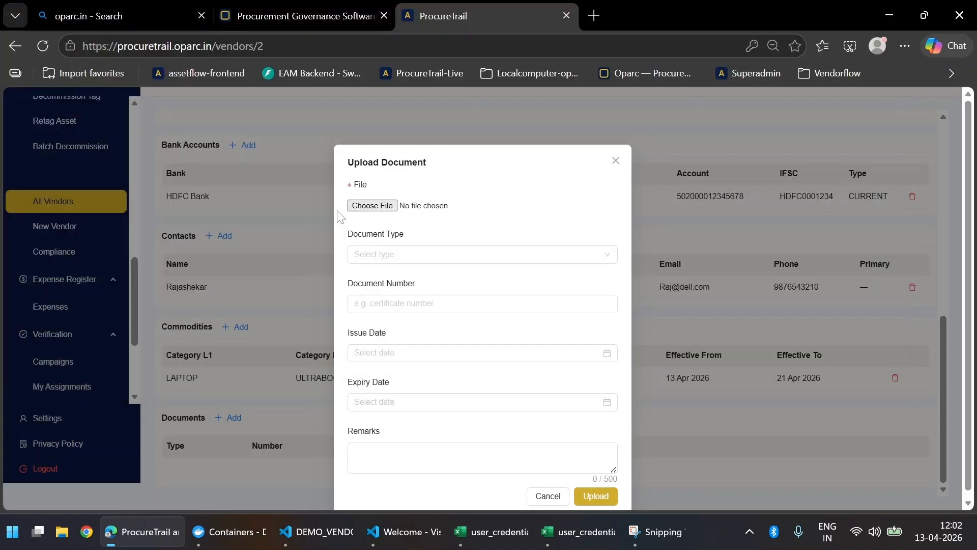
click(467, 261)
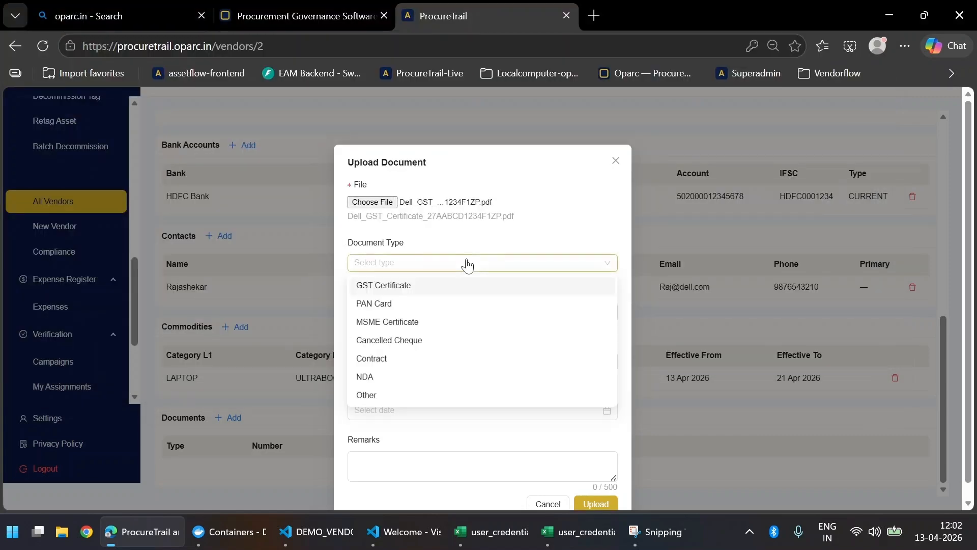
click(460, 286)
Step: Enter number 27AABCD1234F1ZP, validity 13–21 Apr 2026, remark 'Maharashtra GSTIN - renewal due', and upload it
click(464, 311)
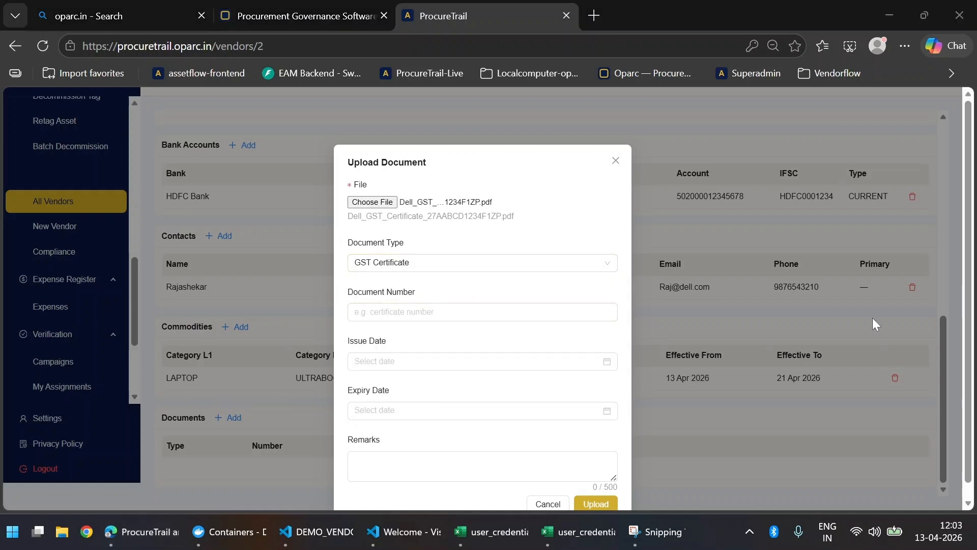
click(479, 312)
click(474, 362)
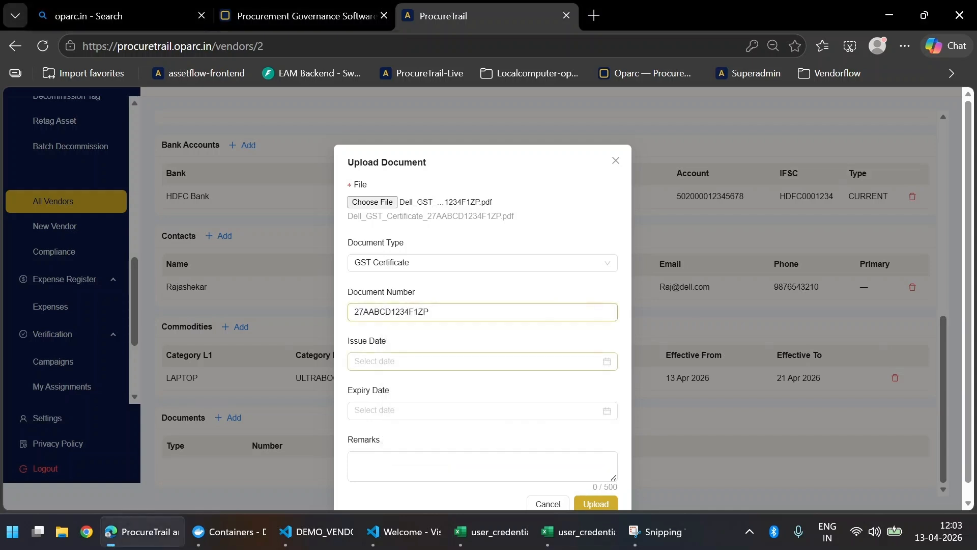
click(474, 361)
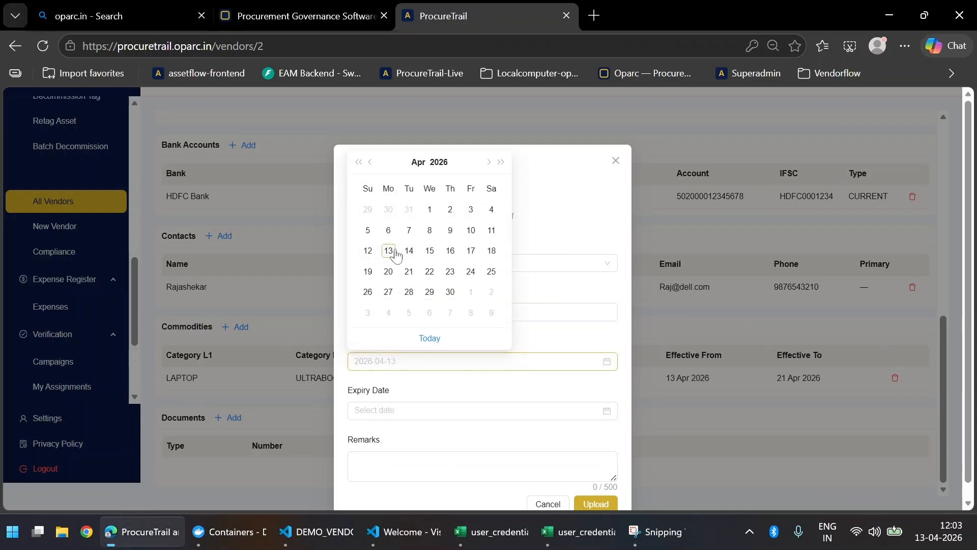
click(397, 252)
click(443, 410)
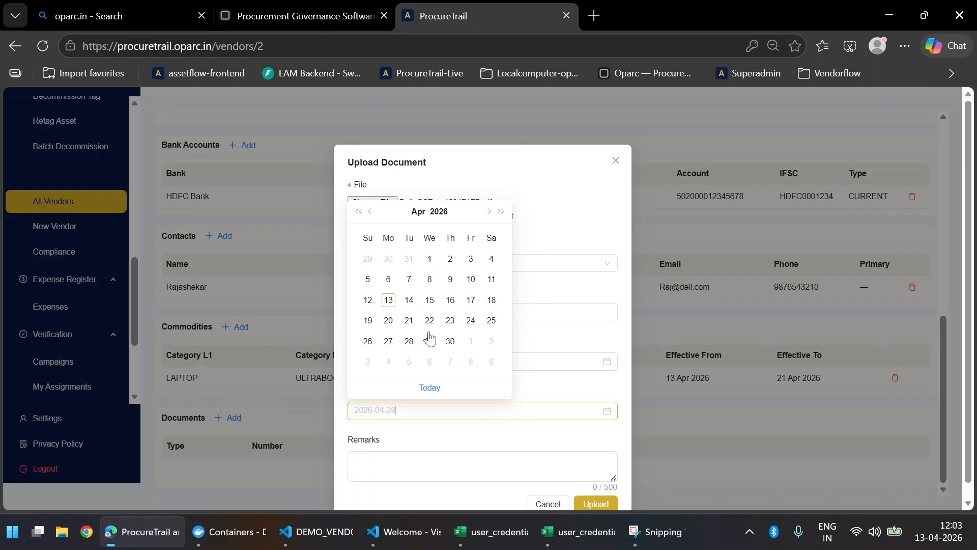
click(409, 320)
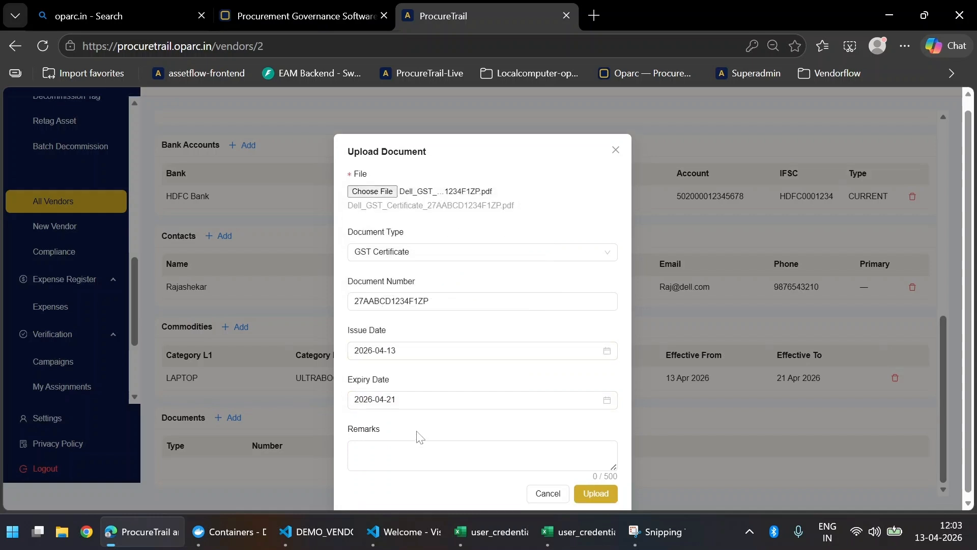
click(418, 449)
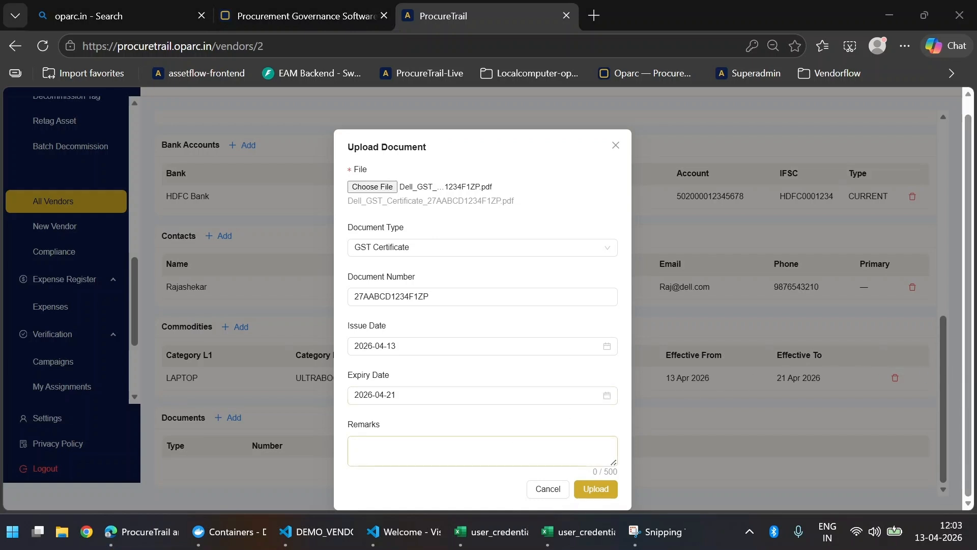
key(alt+Tab)
text(Maharashtra GSTIN - renewal due)
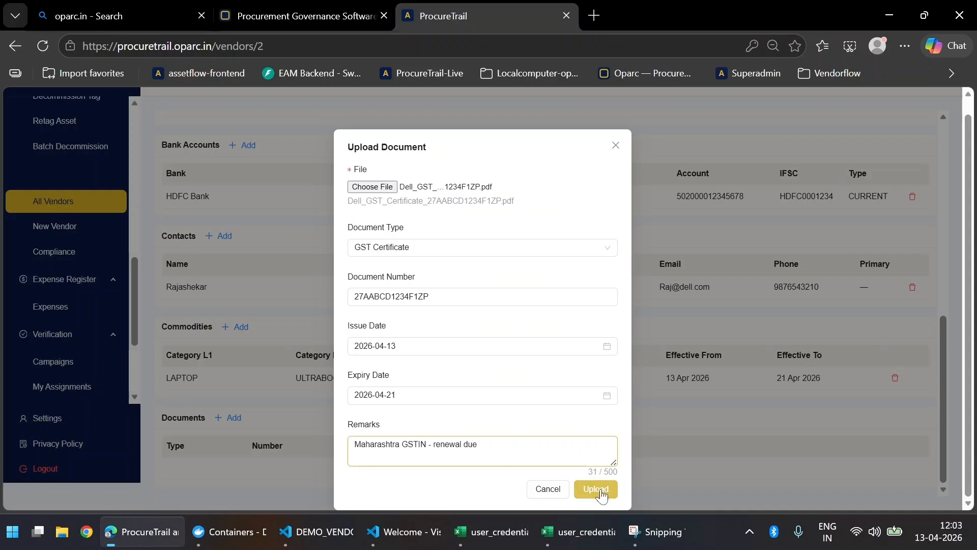
click(597, 490)
scroll(618, 362, down, 1)
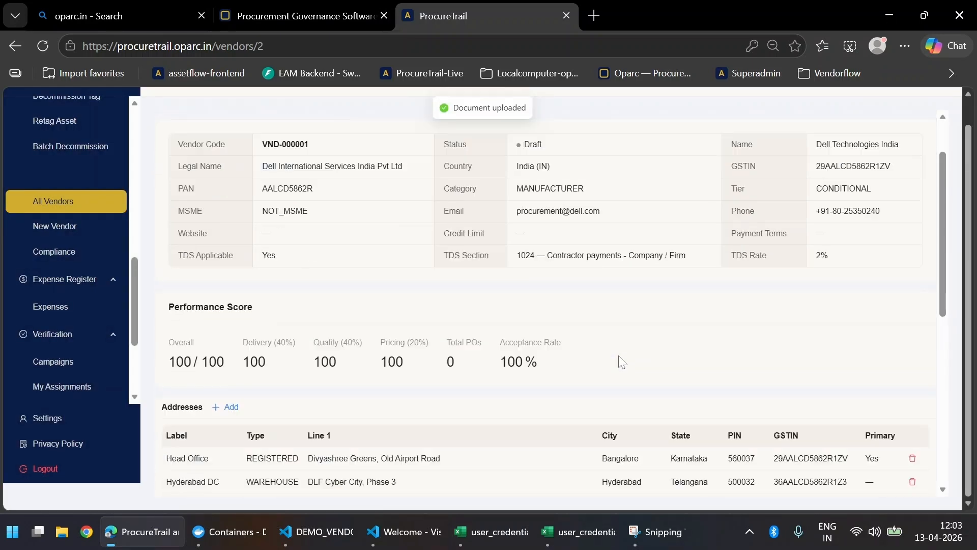
scroll(618, 356, down, 6)
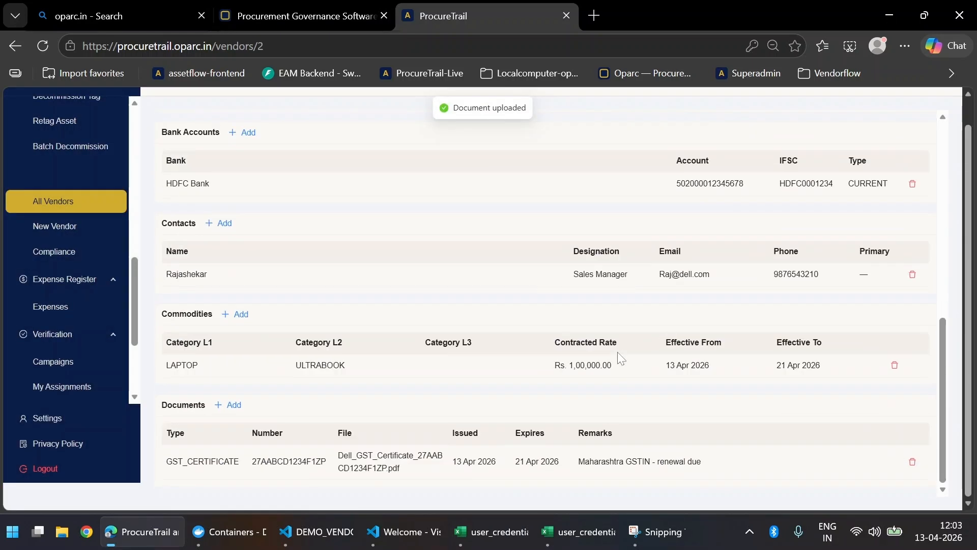
Step: Start another document of type PAN Card with number AABCD1234F
click(229, 411)
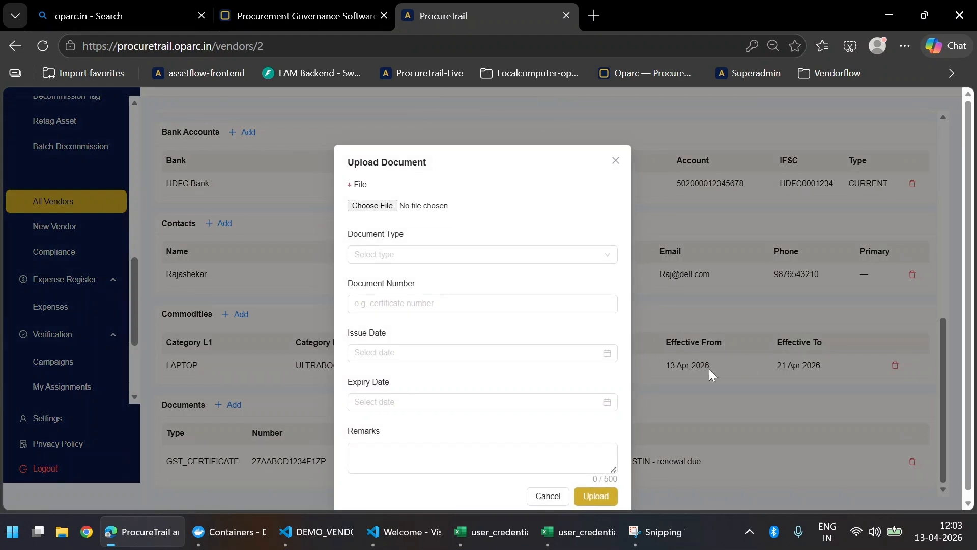
click(425, 255)
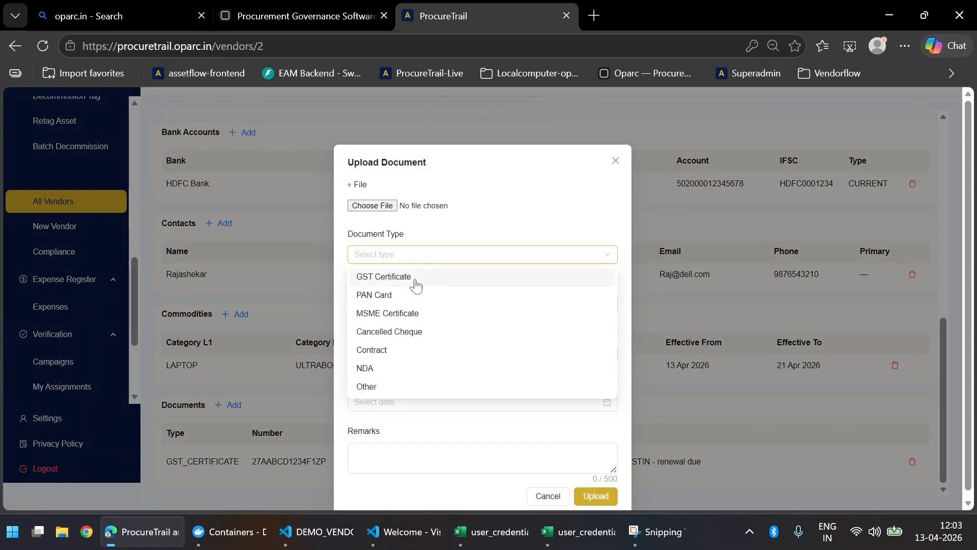
click(409, 314)
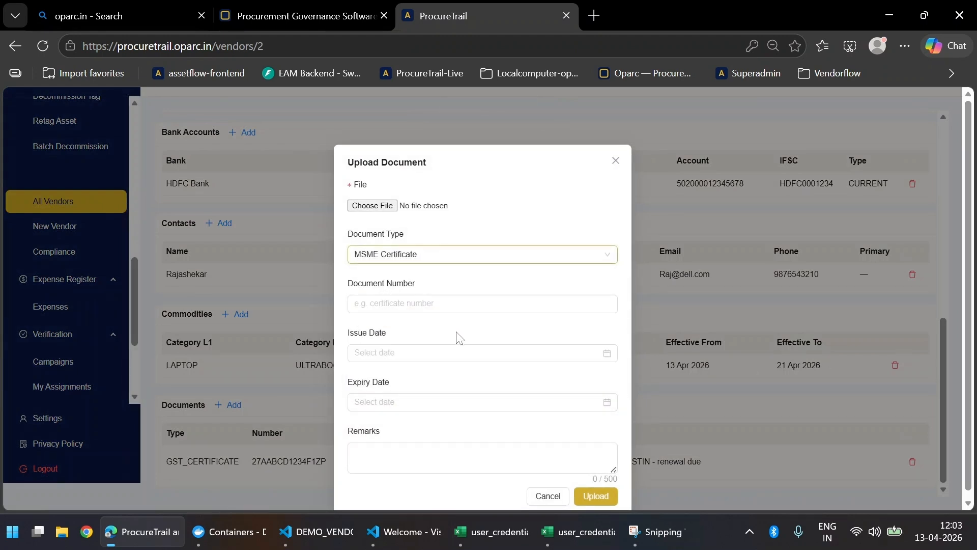
key(Tab)
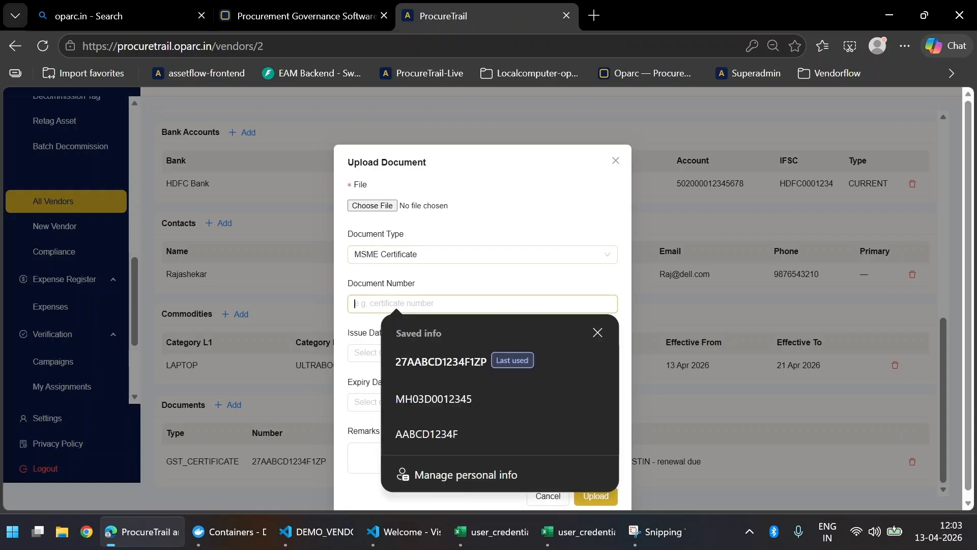
click(453, 257)
click(437, 299)
key(Tab)
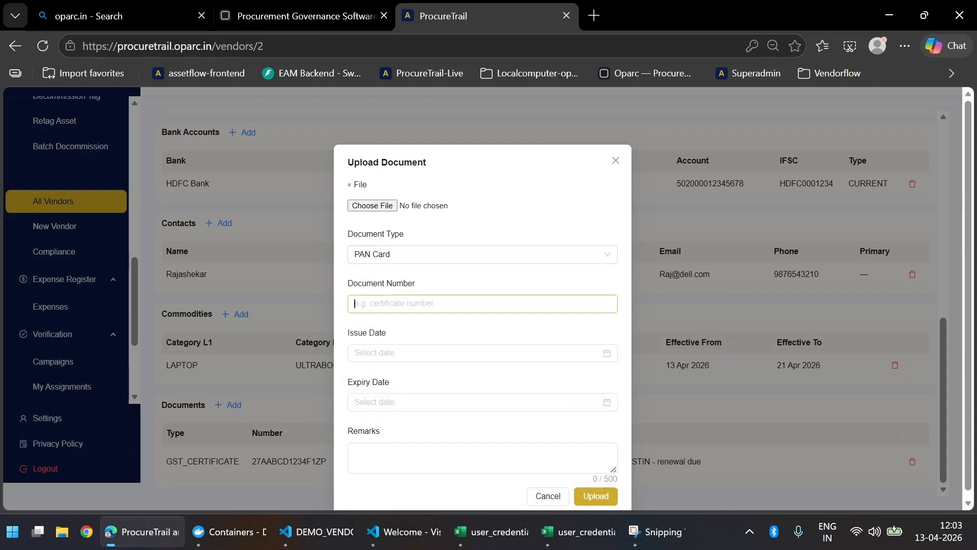
key(super+shift+s)
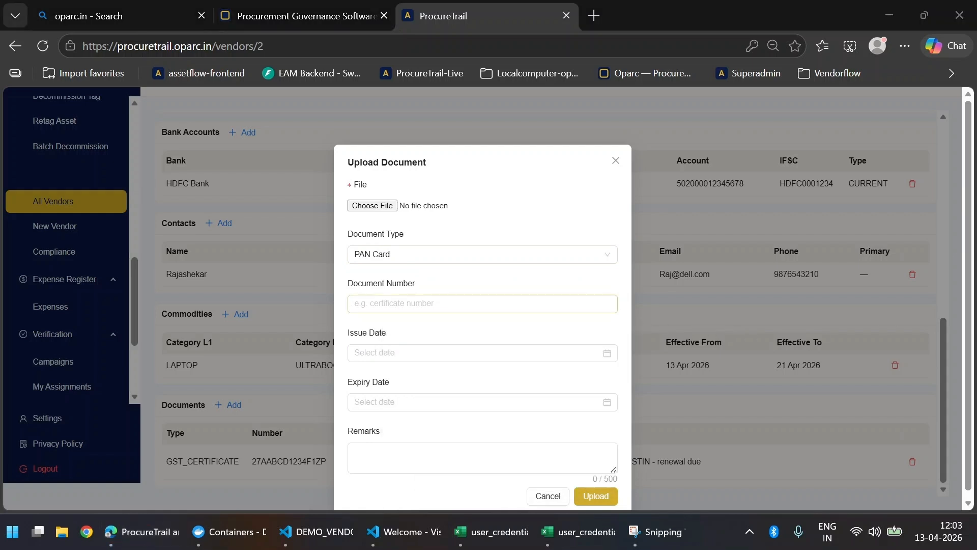
text(AABCD1234F)
key(Tab)
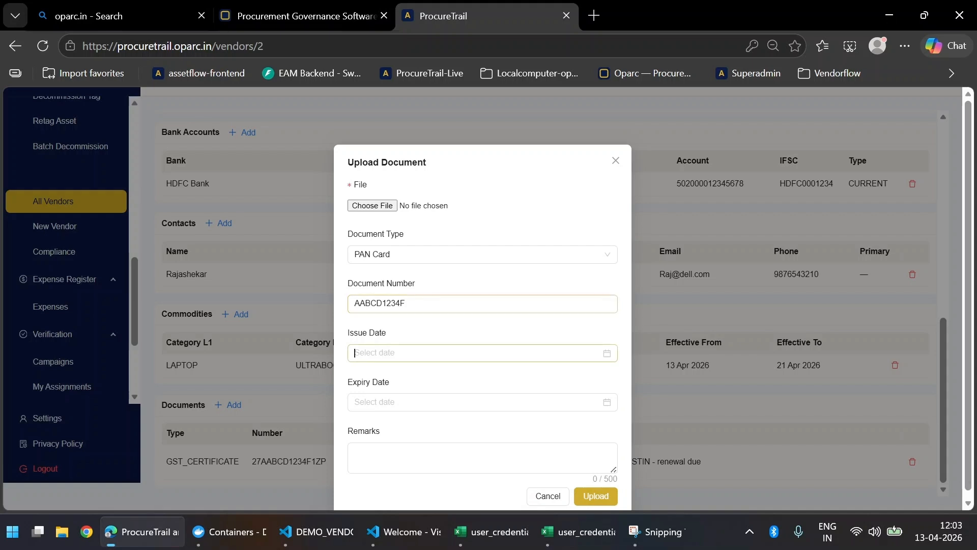
Step: Set the PAN card issue date to 01 Jan 2020, leaving the expiry date empty
key(alt+Tab)
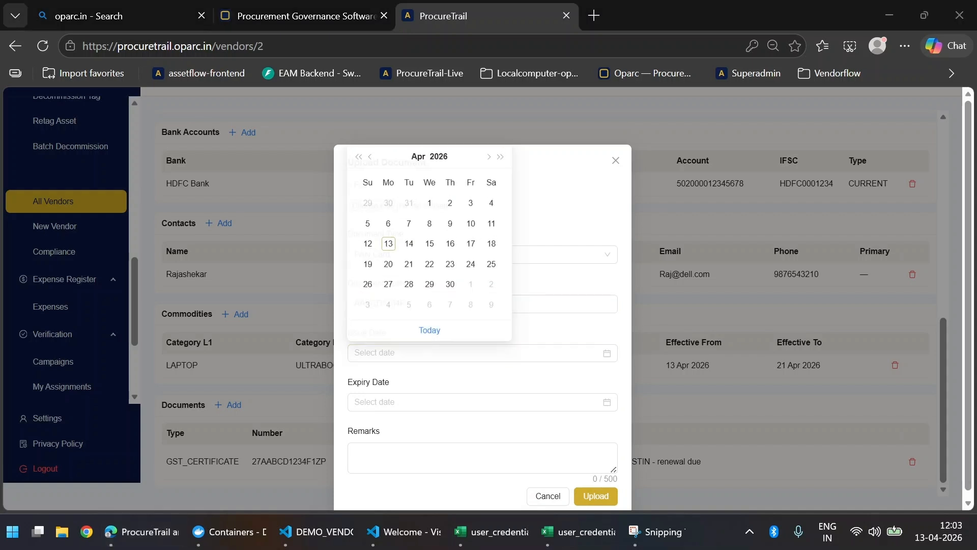
key(alt+Tab)
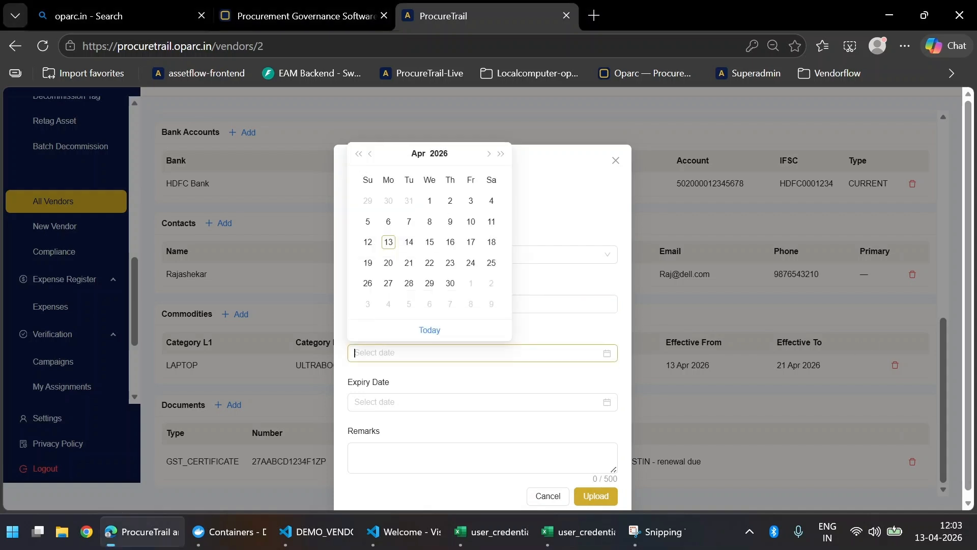
text(01 Jan 2020)
click(441, 153)
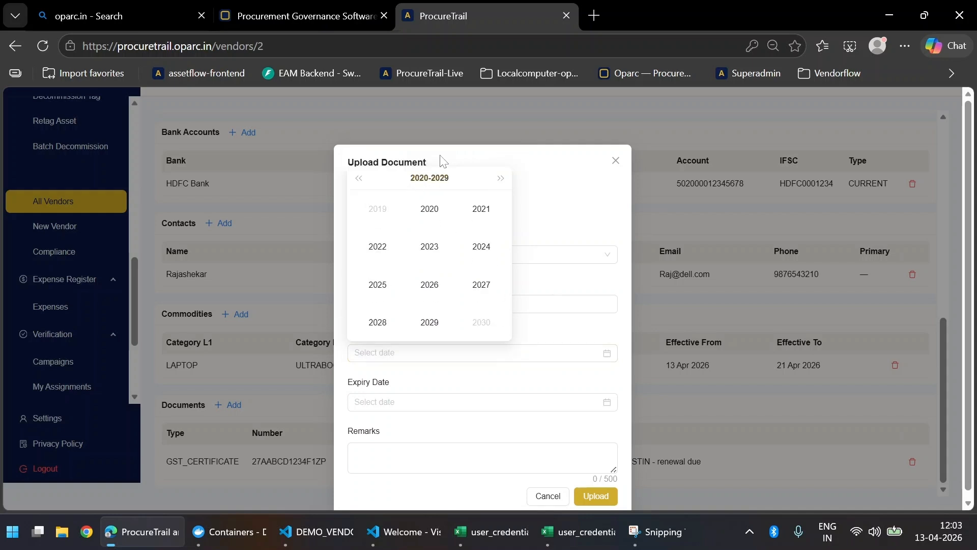
click(429, 209)
click(382, 218)
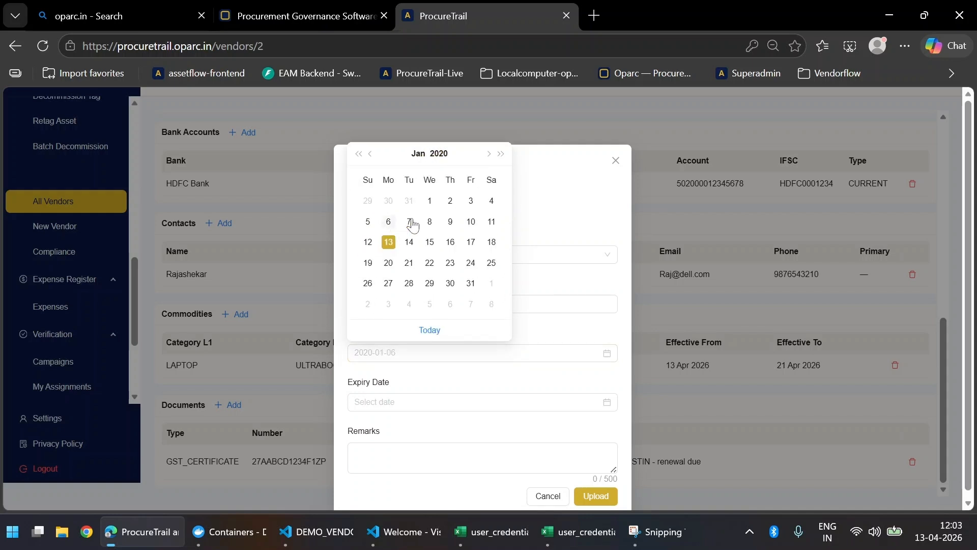
click(434, 197)
click(409, 402)
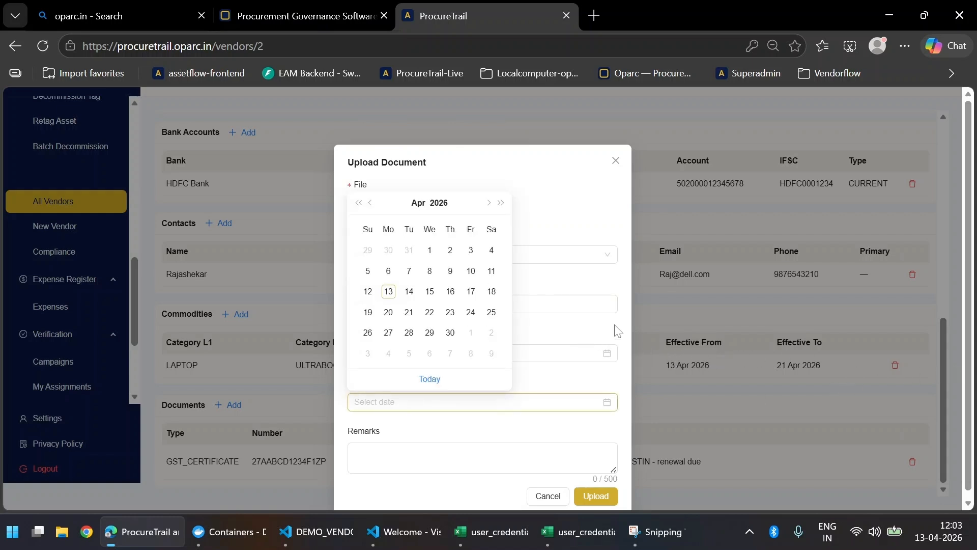
click(579, 377)
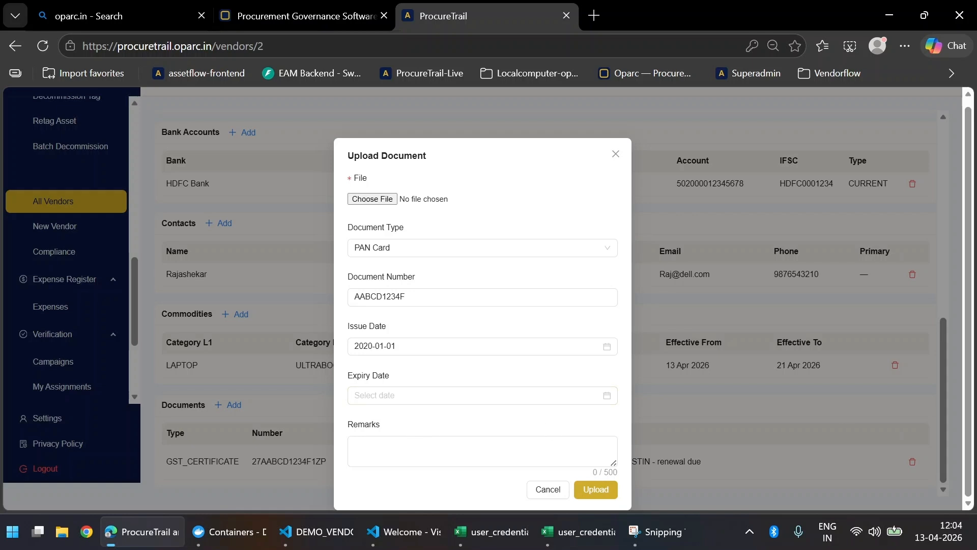
Step: Attach the PAN card PDF from demo_vendor_docs and upload the document
click(599, 491)
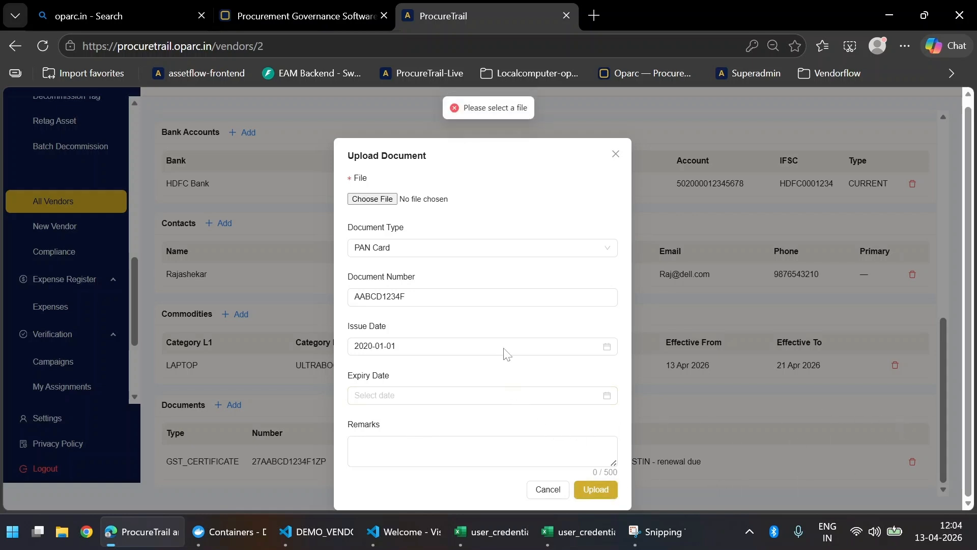
click(382, 199)
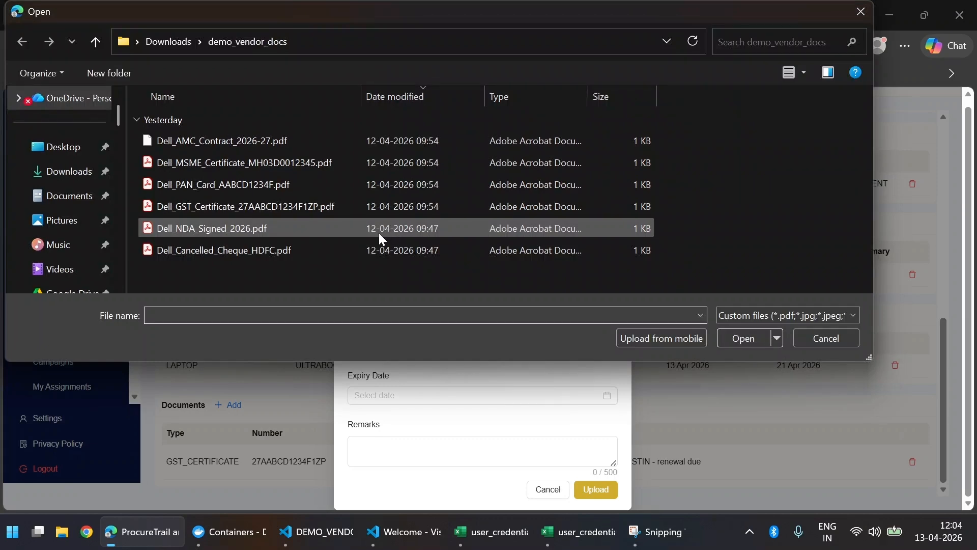
double_click(378, 191)
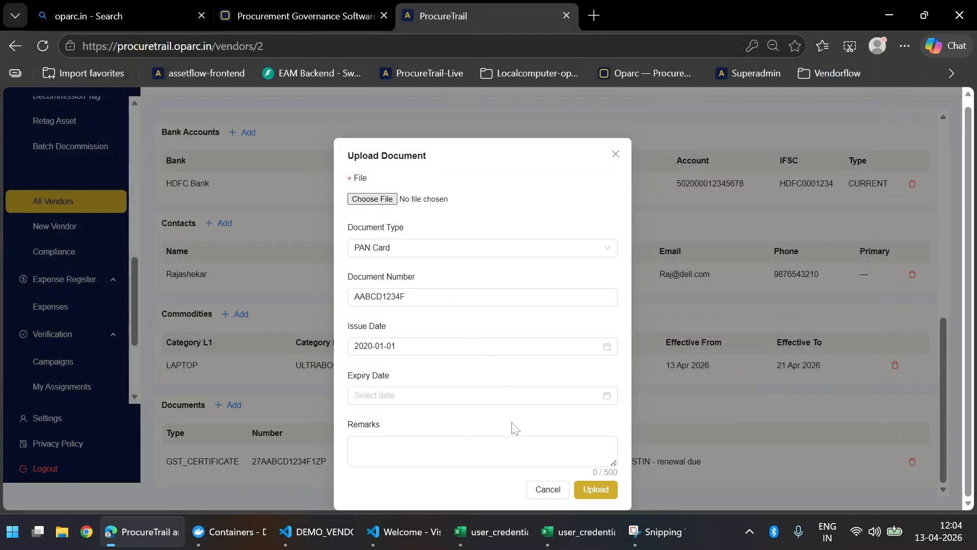
click(601, 498)
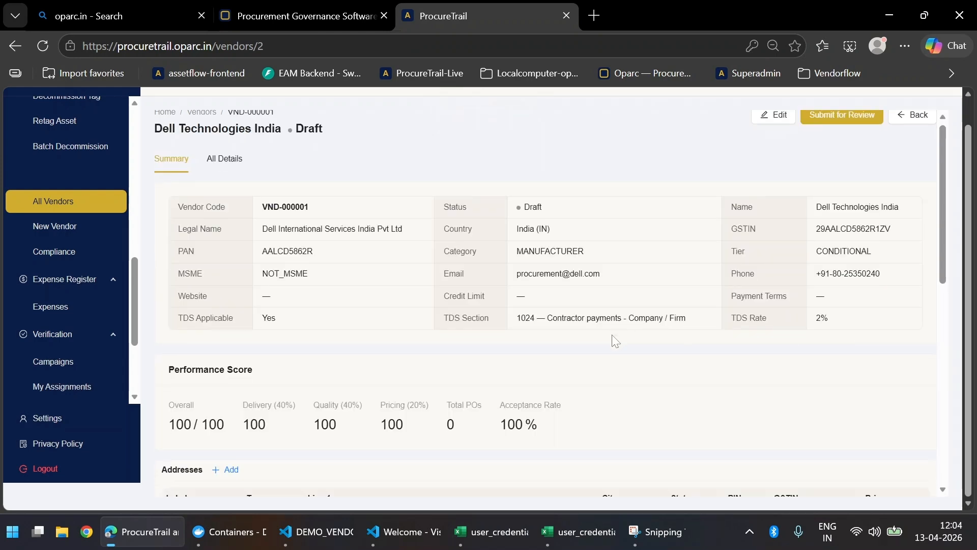
scroll(613, 338, down, 10)
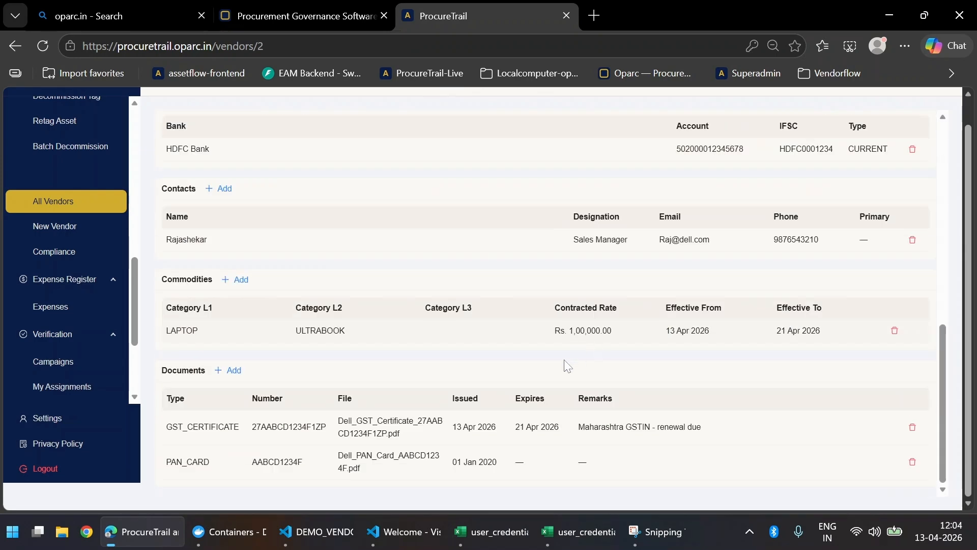
click(236, 370)
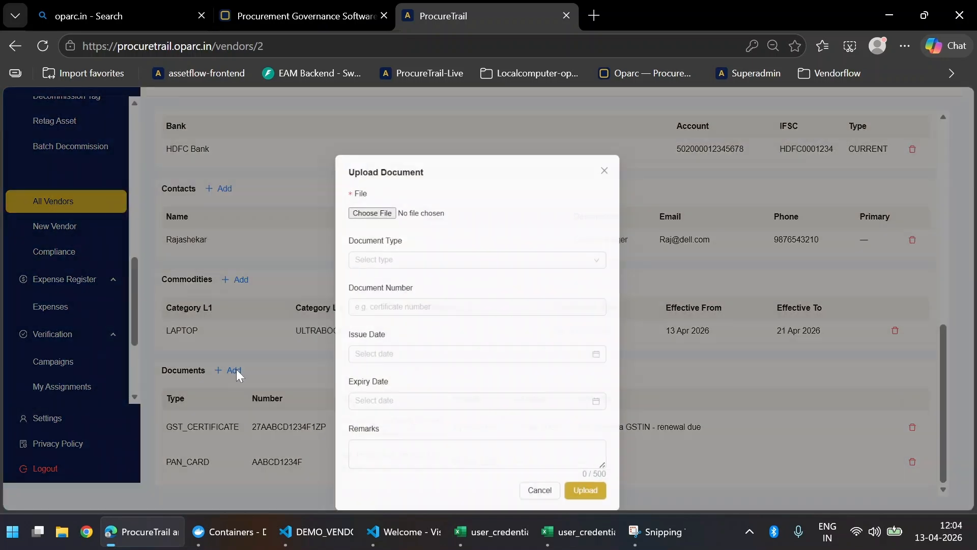
click(388, 207)
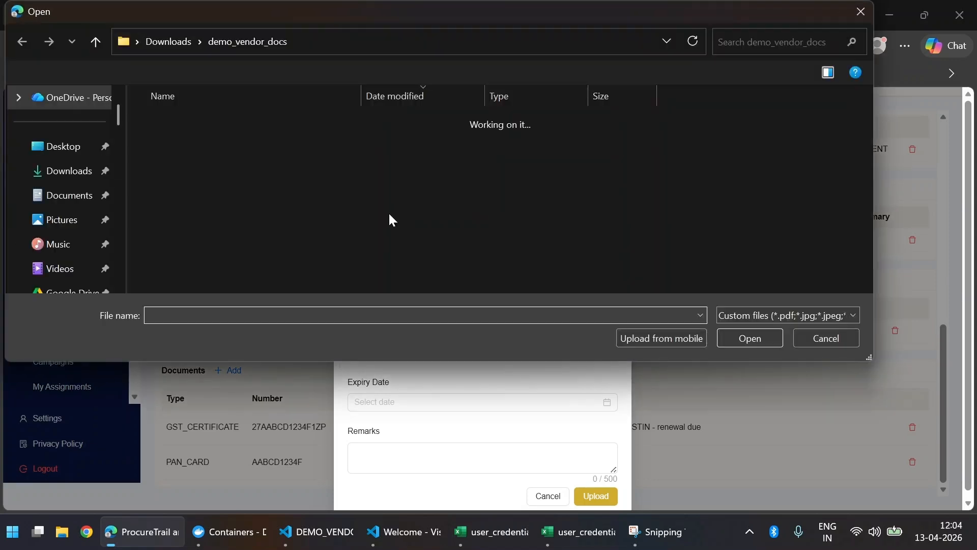
click(392, 143)
key(Escape)
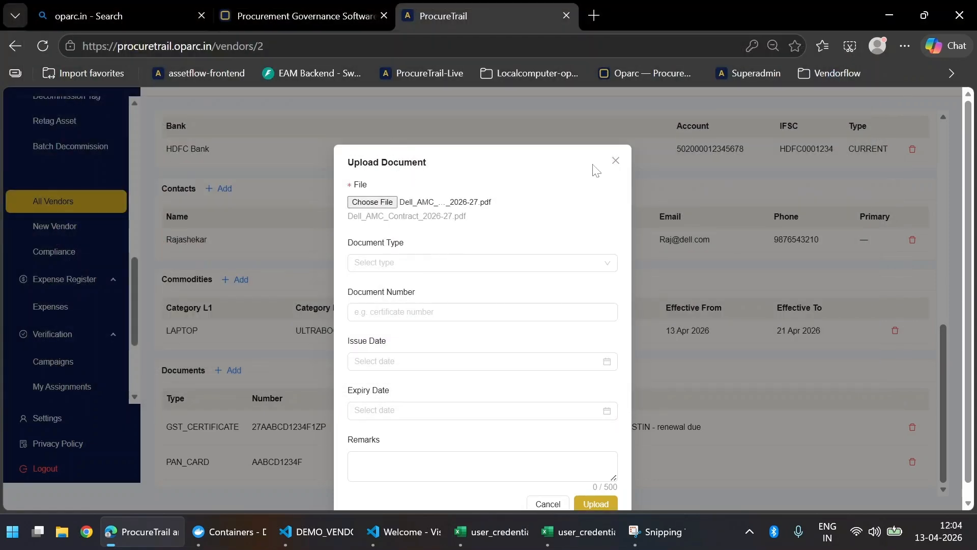
click(615, 161)
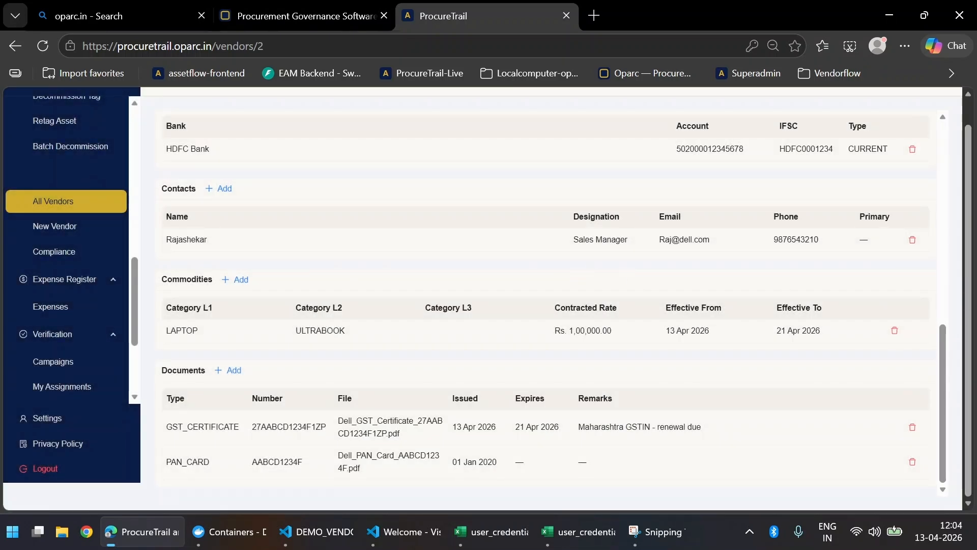
Step: Review Dell Technologies India's details, submit it for review, and bring up the compliance report
scroll(385, 277, up, 15)
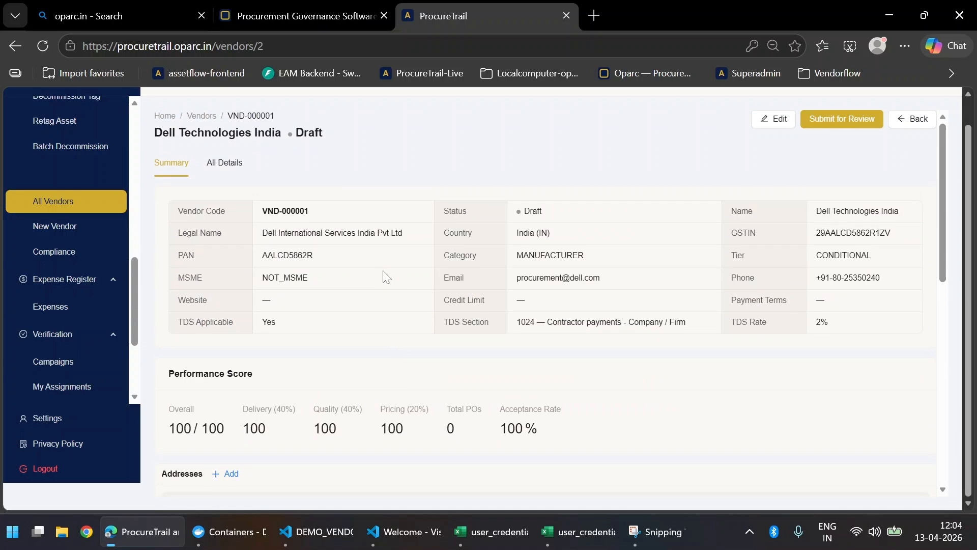
scroll(505, 326, down, 6)
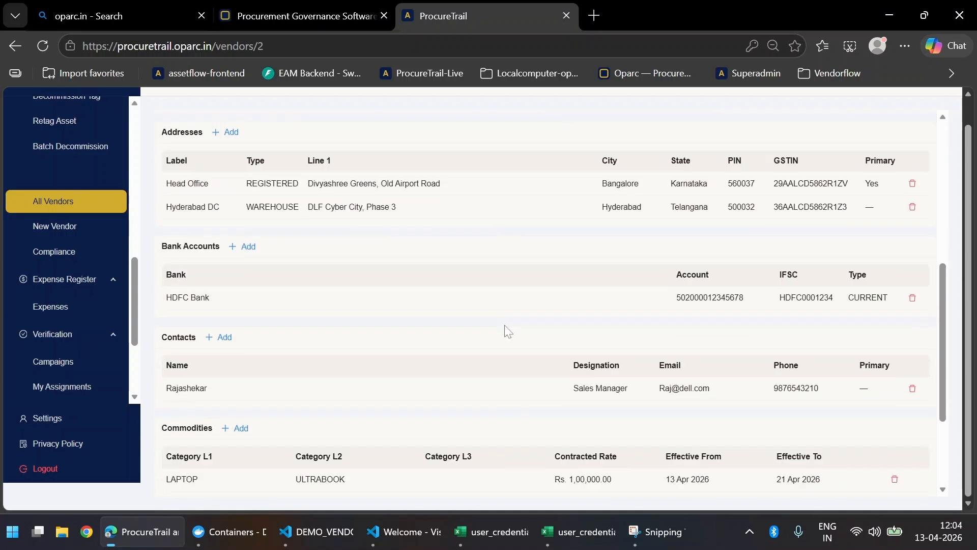
scroll(505, 326, down, 3)
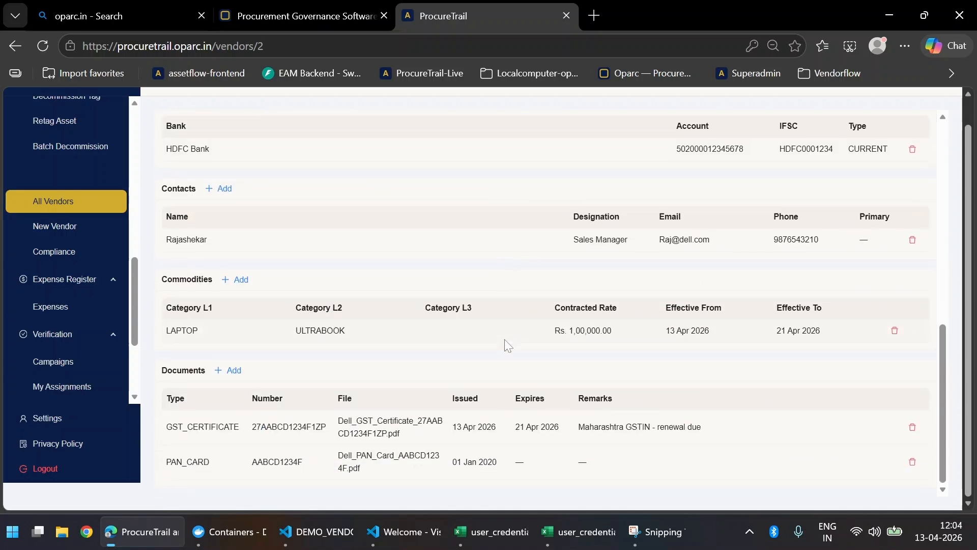
scroll(505, 339, up, 10)
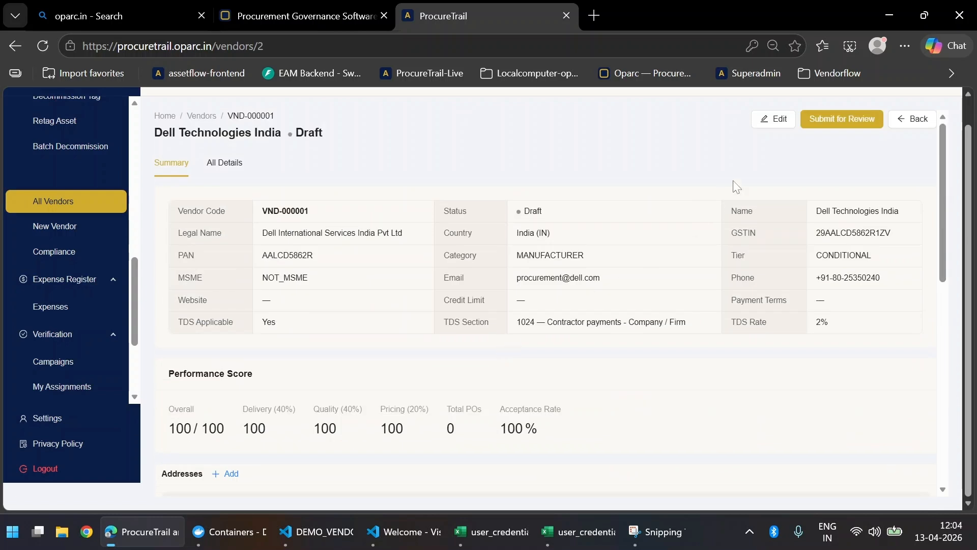
click(822, 129)
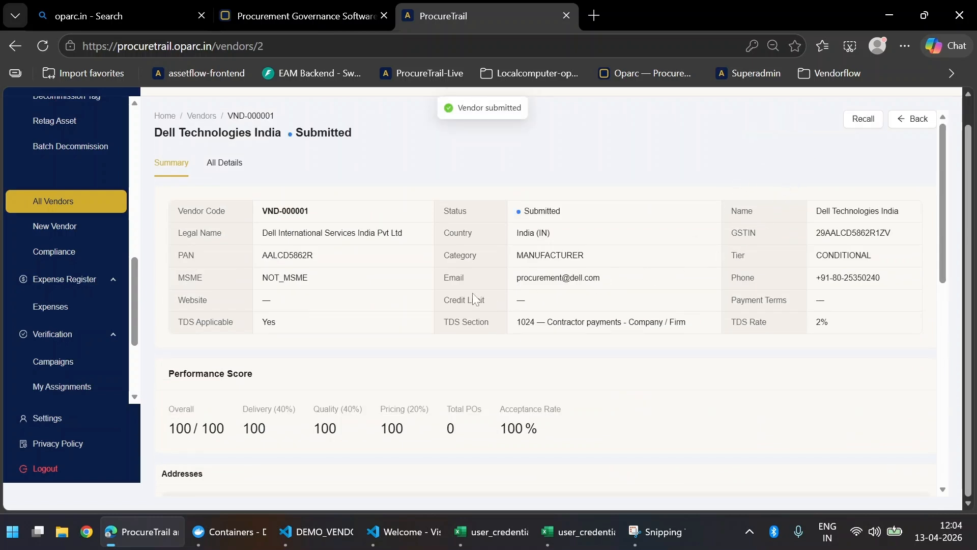
click(80, 255)
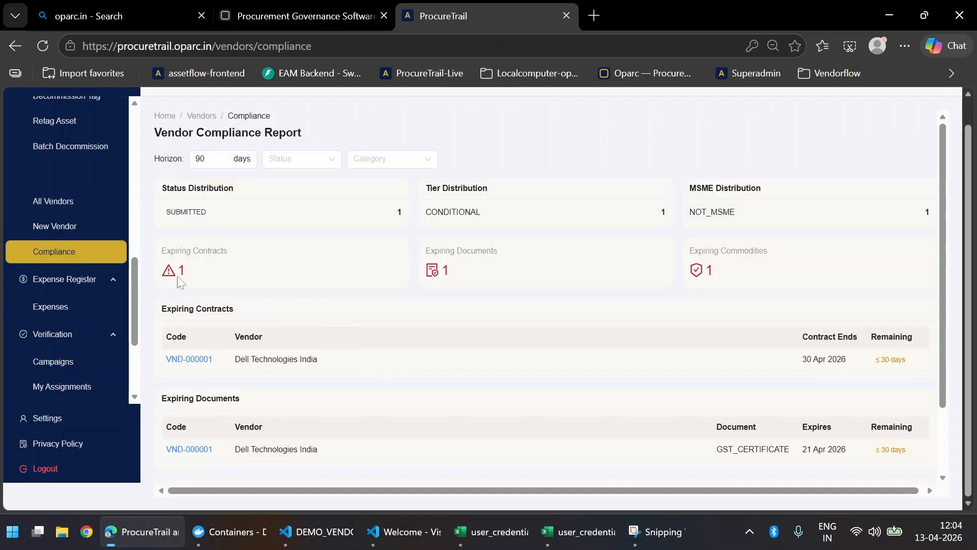
Step: Check the contract ending 30 Apr and GST certificate expiring 21 Apr, then show All Vendors
scroll(416, 291, down, 2)
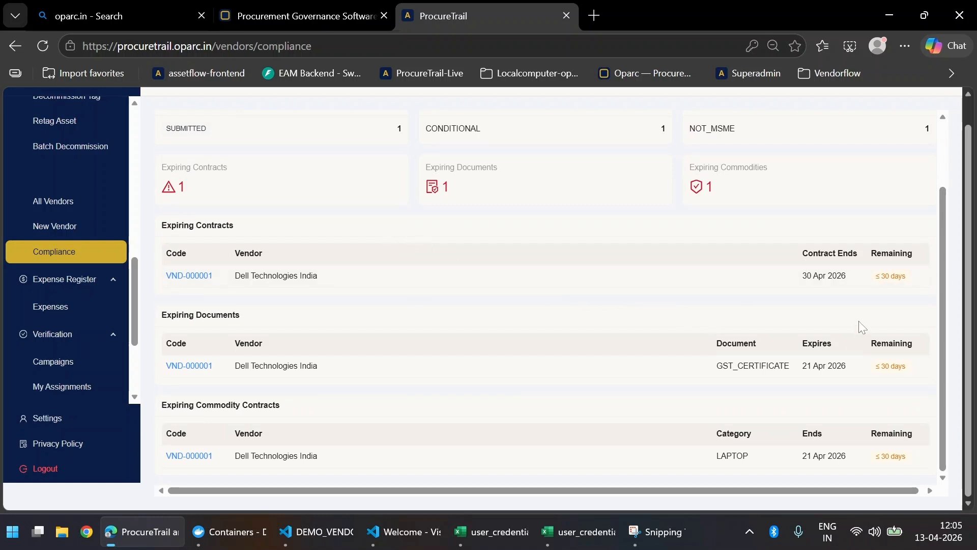
scroll(514, 362, up, 3)
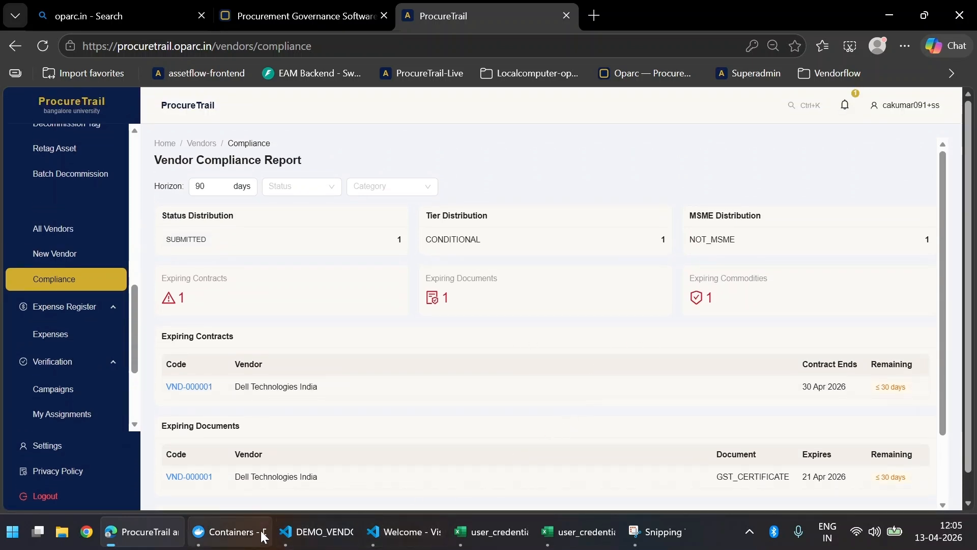
scroll(731, 264, down, 2)
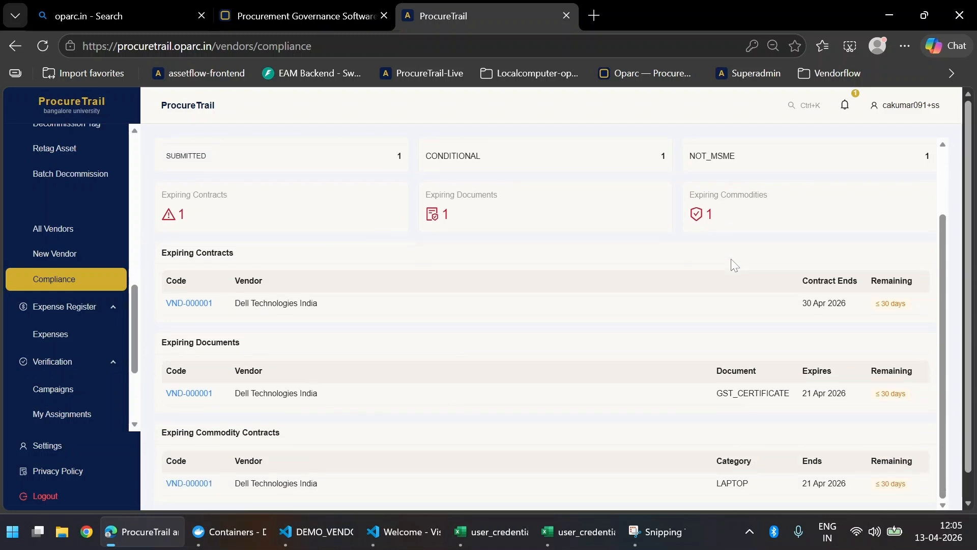
scroll(640, 249, up, 2)
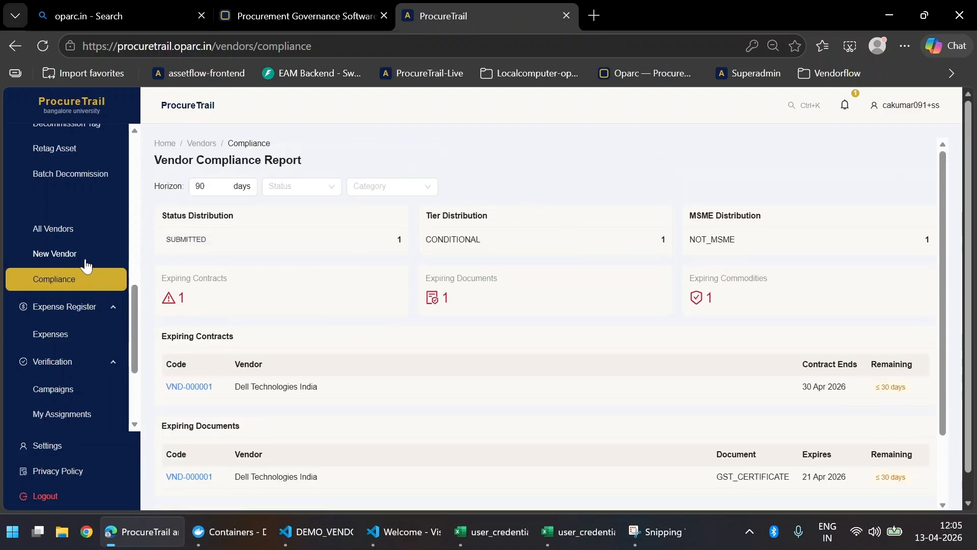
click(78, 234)
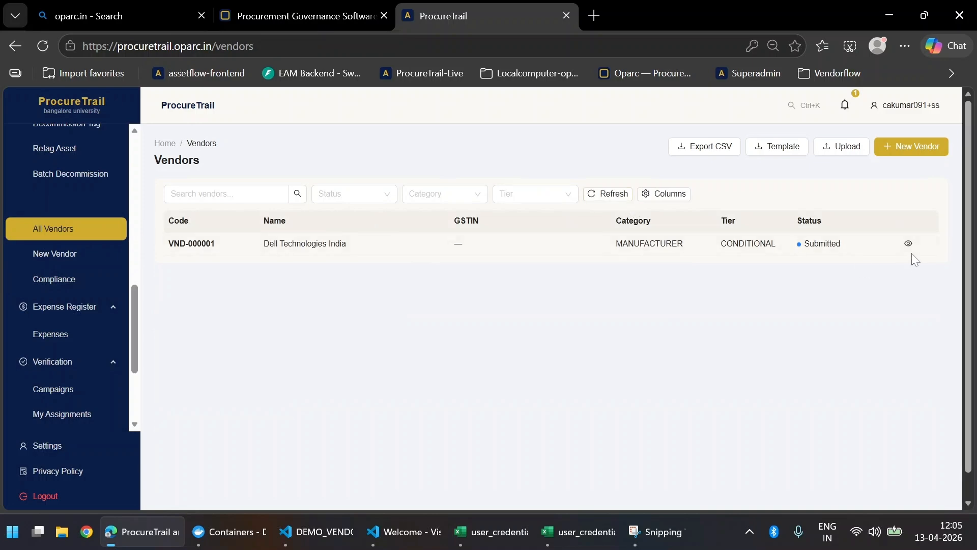
Step: Review the Dell Technologies India record's Submitted status and documents, then log out
click(908, 244)
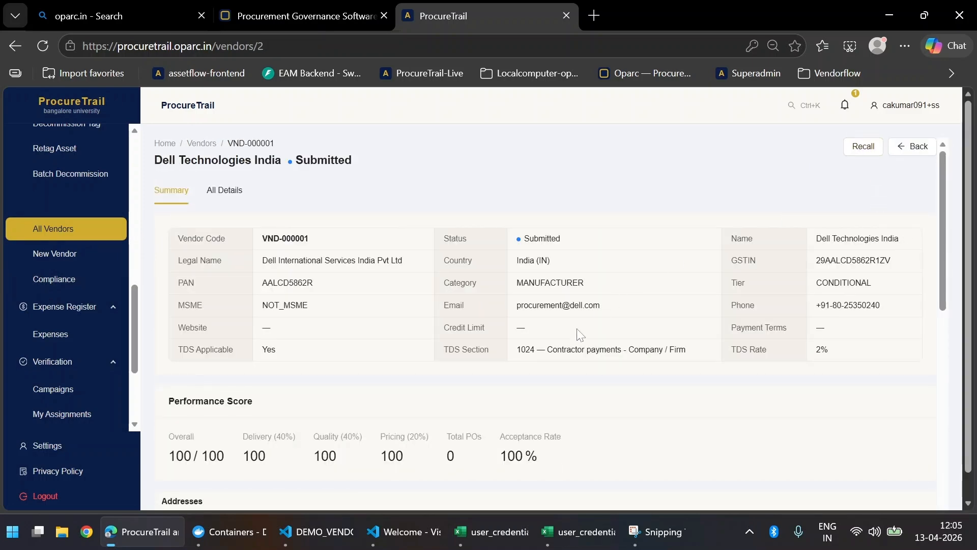
scroll(578, 333, down, 10)
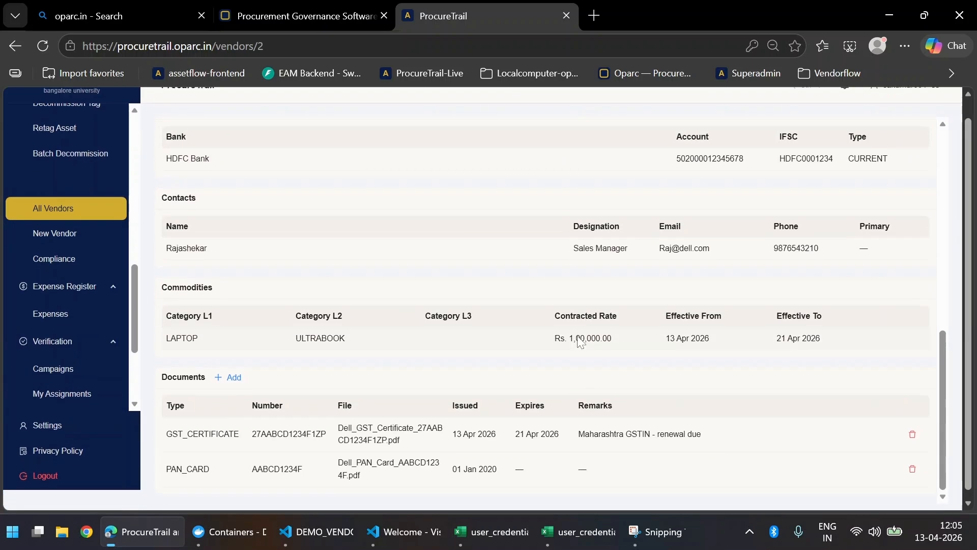
scroll(580, 342, up, 10)
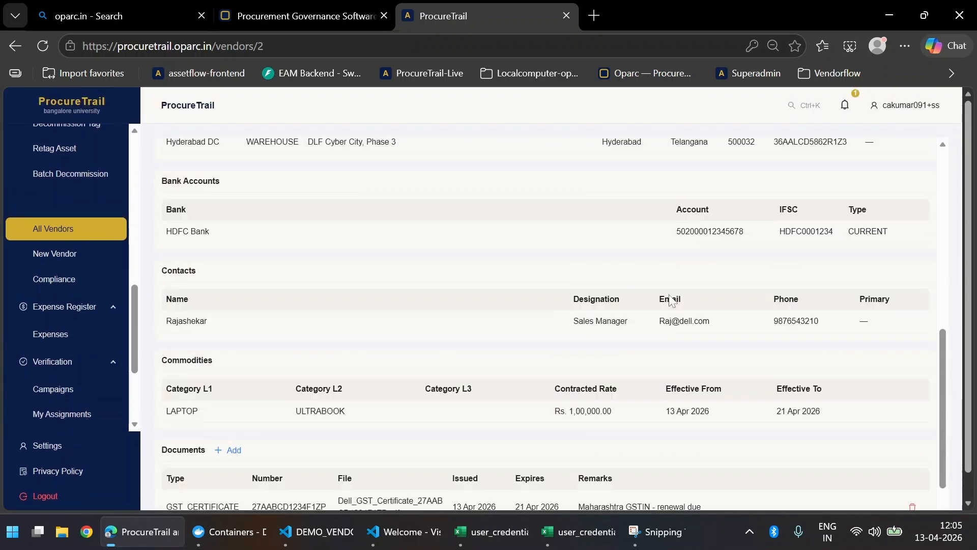
click(887, 107)
click(872, 178)
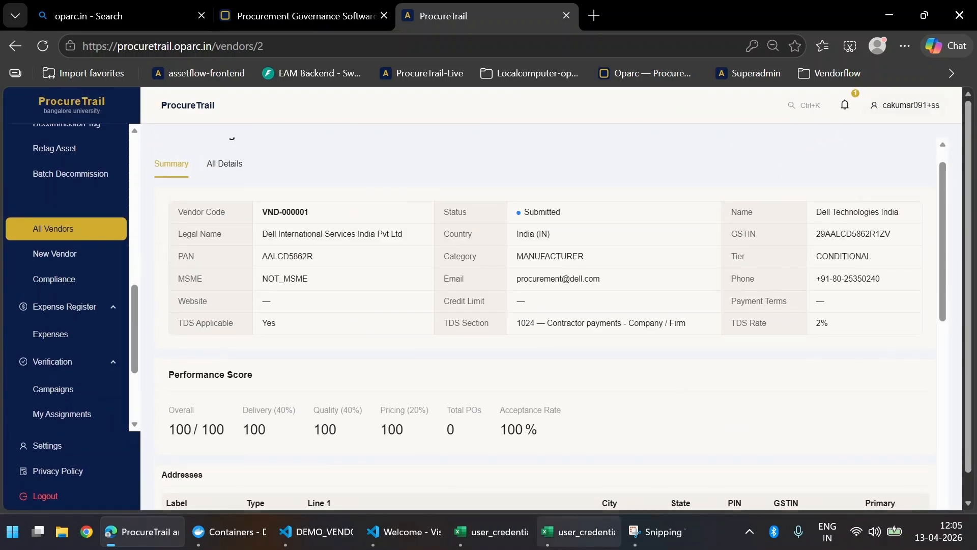
Step: Sign in to bangalore-university with the second user's username, skip the tour, and view notifications
click(481, 320)
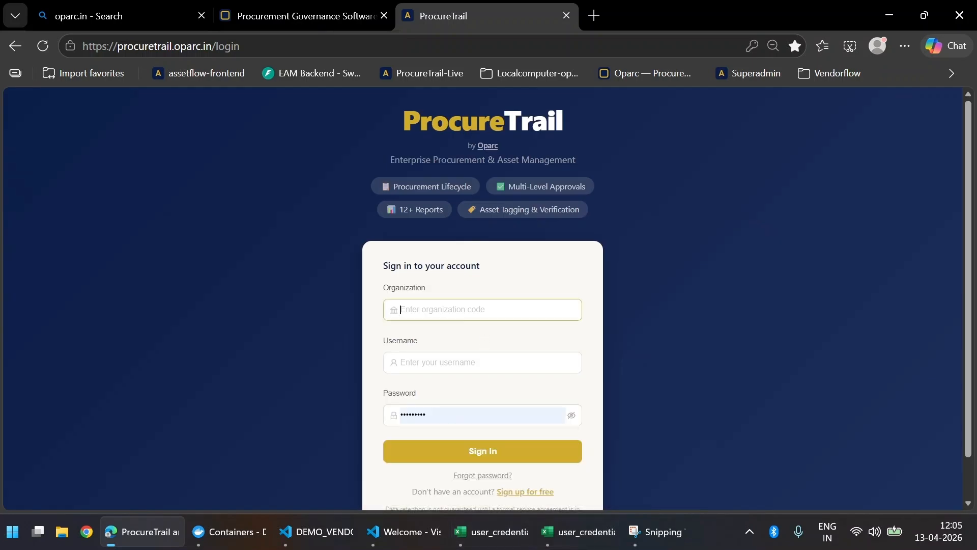
click(502, 434)
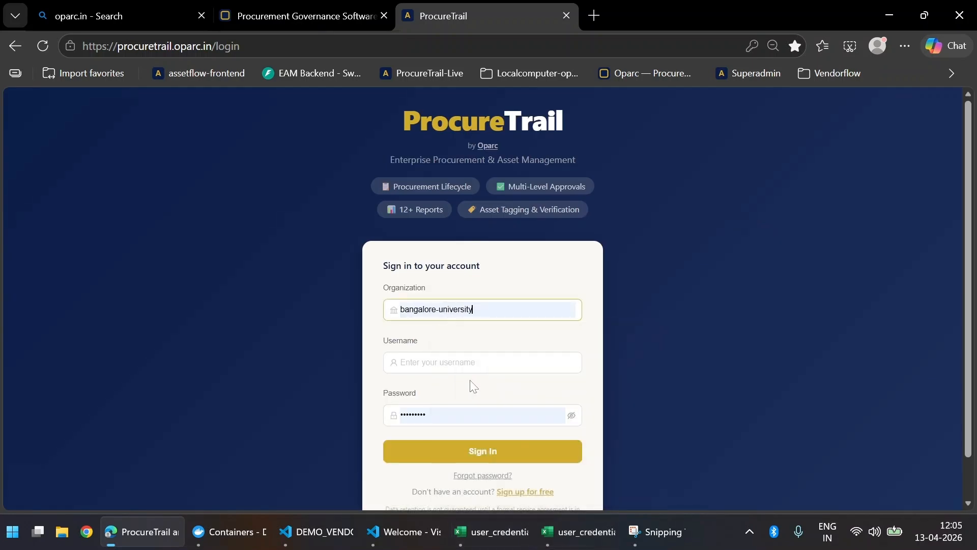
click(471, 362)
text(kiren)
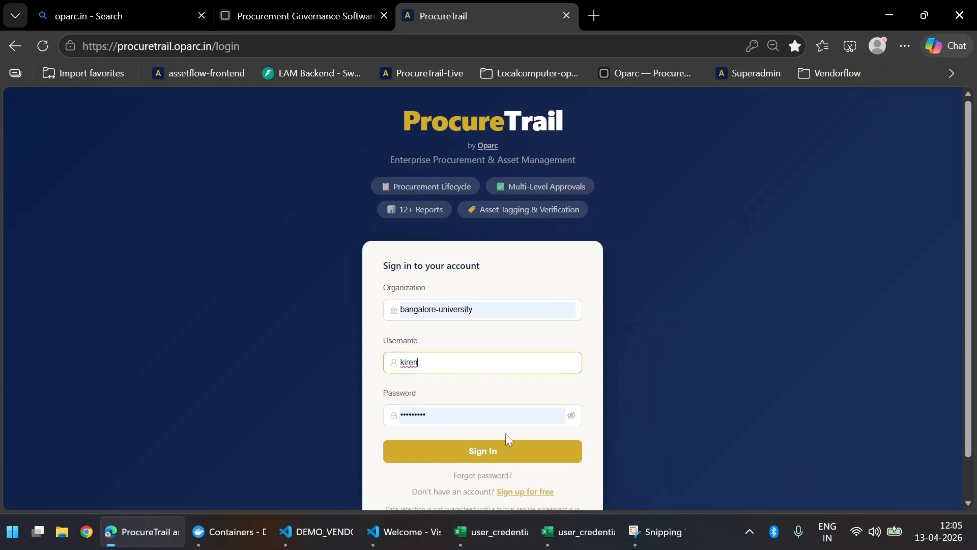
click(508, 450)
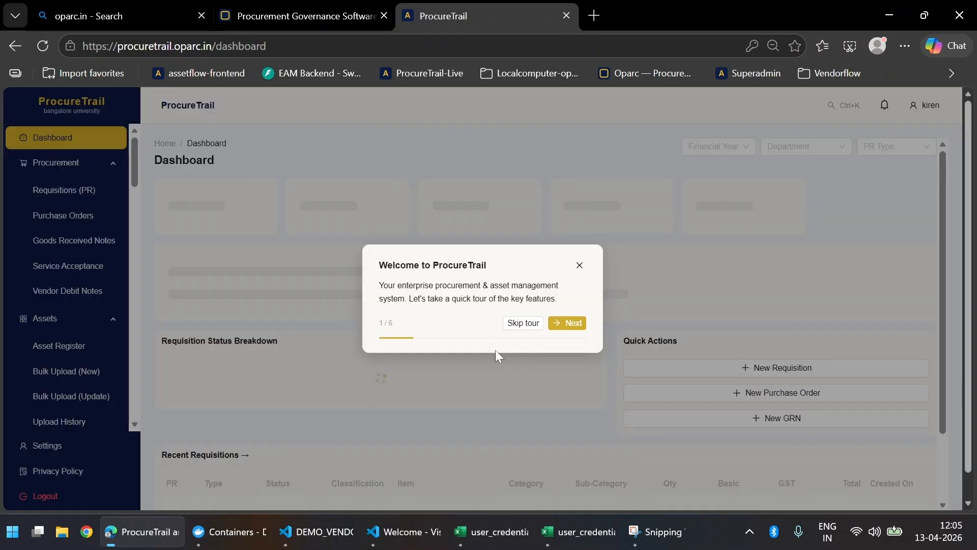
click(524, 325)
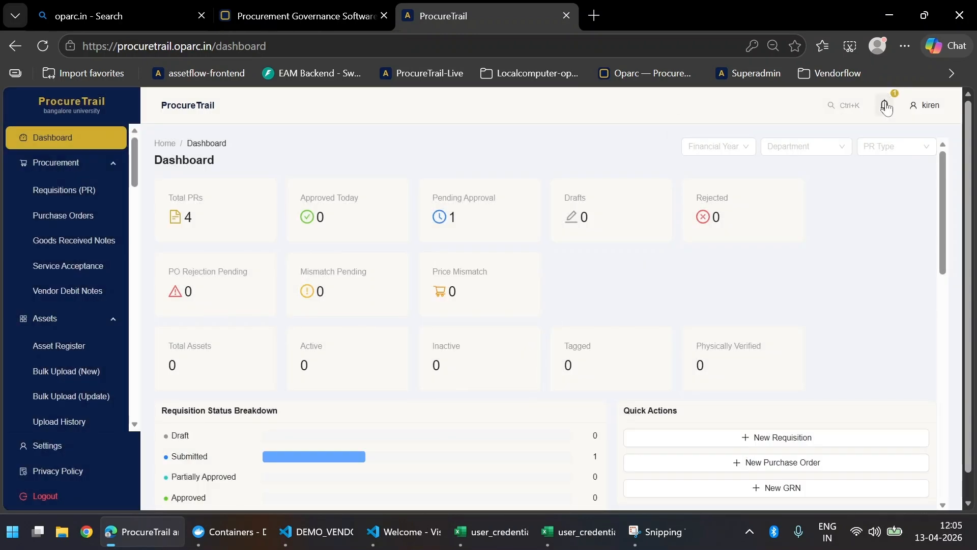
click(885, 105)
Step: From the 'Vendor submitted for review' notification, review All Details and Summary, then approve VND-000001
click(809, 172)
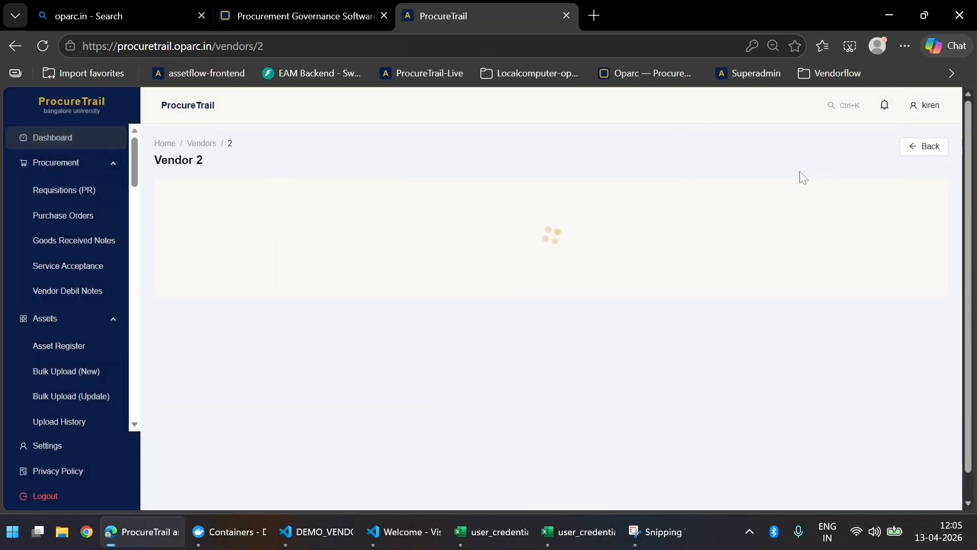
scroll(357, 320, down, 9)
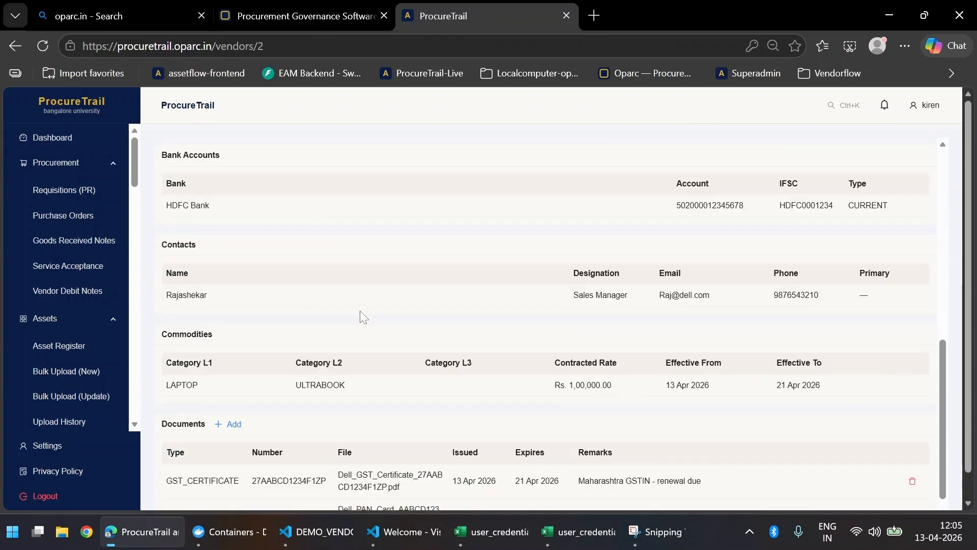
scroll(359, 310, up, 10)
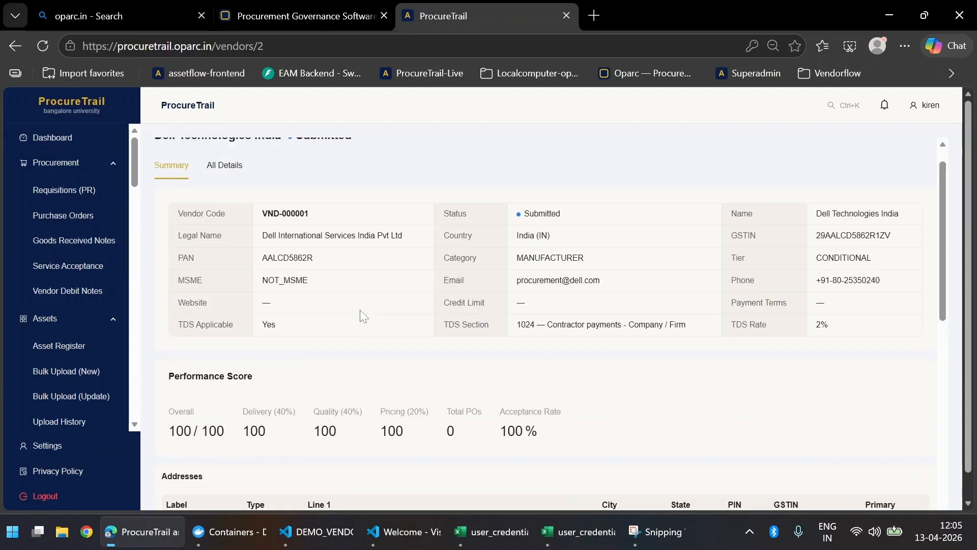
click(228, 191)
scroll(374, 290, down, 3)
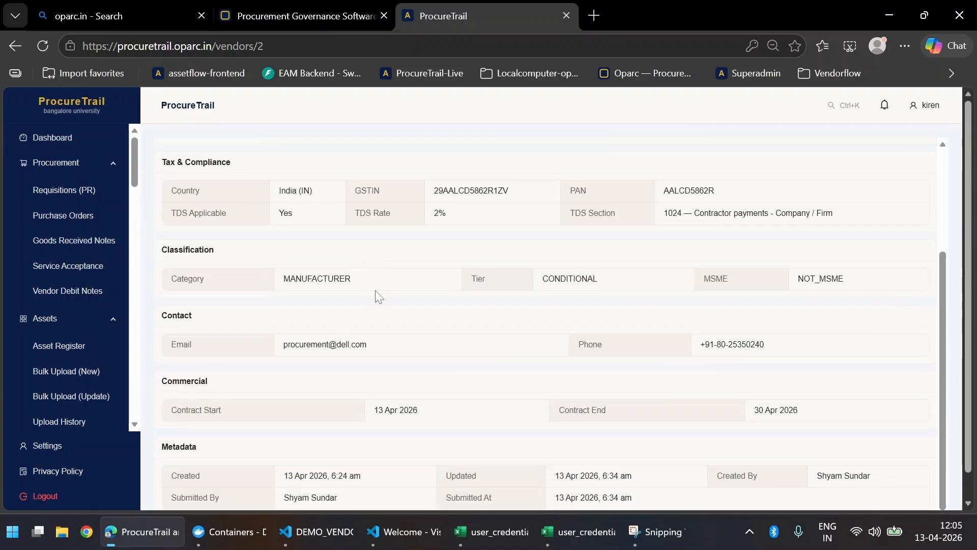
scroll(498, 355, up, 3)
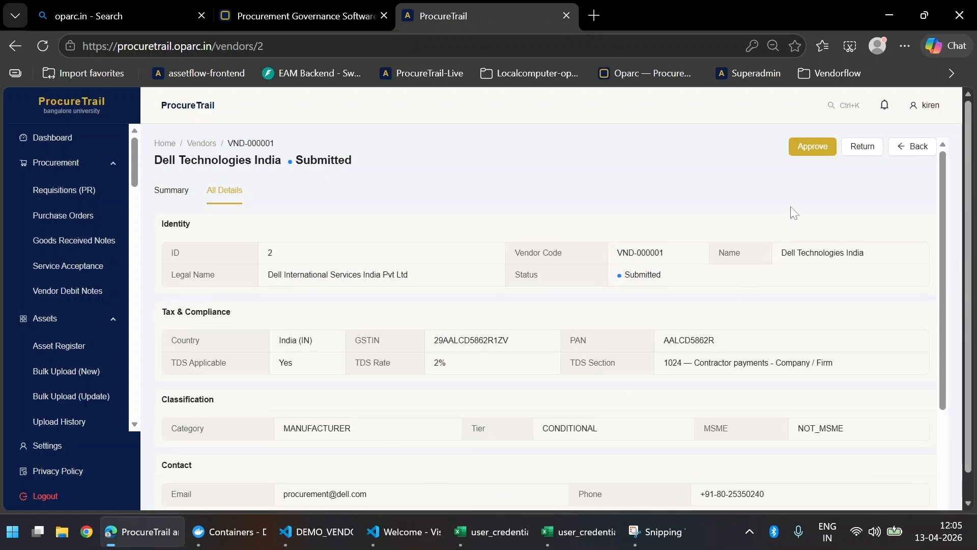
click(168, 191)
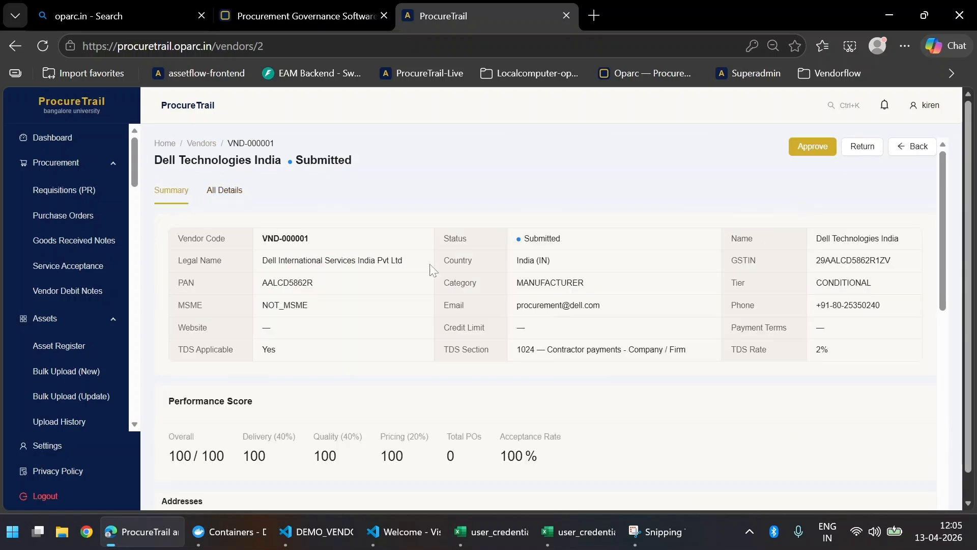
scroll(479, 281, down, 8)
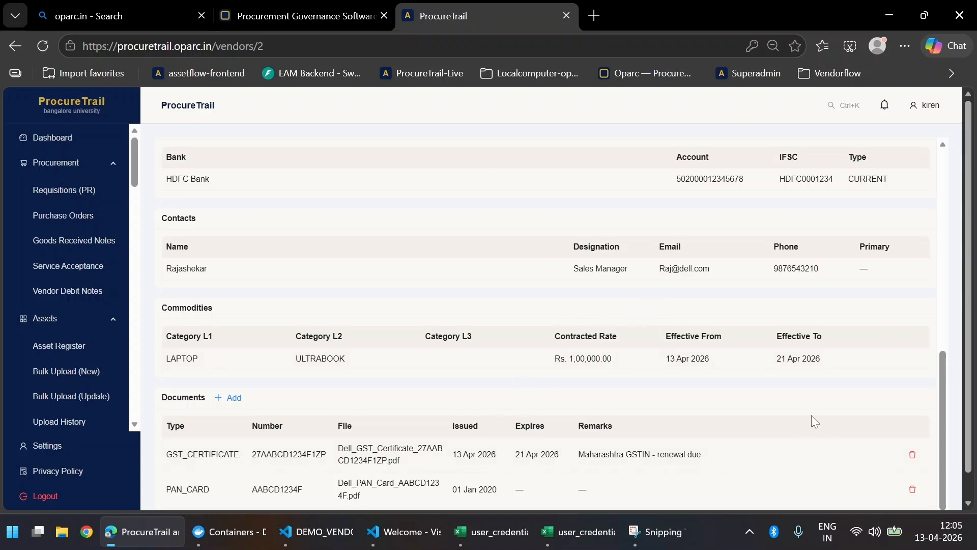
scroll(812, 414, up, 10)
click(814, 146)
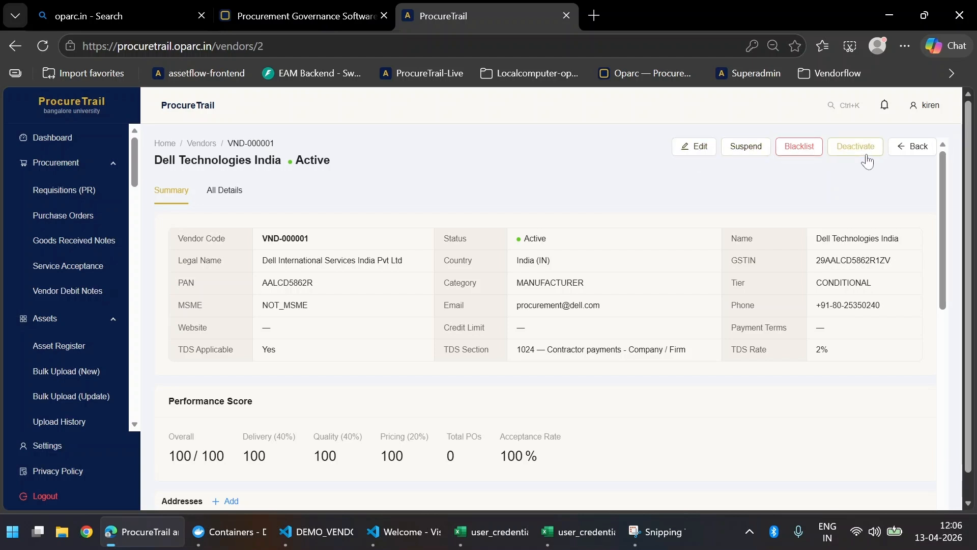
Step: Suspend, reactivate, deactivate and reactivate Dell Technologies India, confirming it ends Active
click(738, 154)
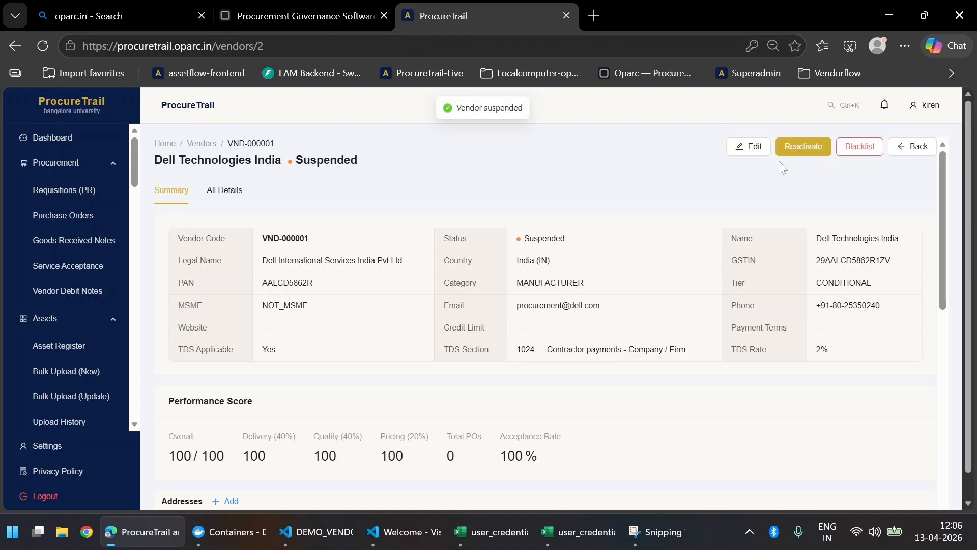
click(802, 148)
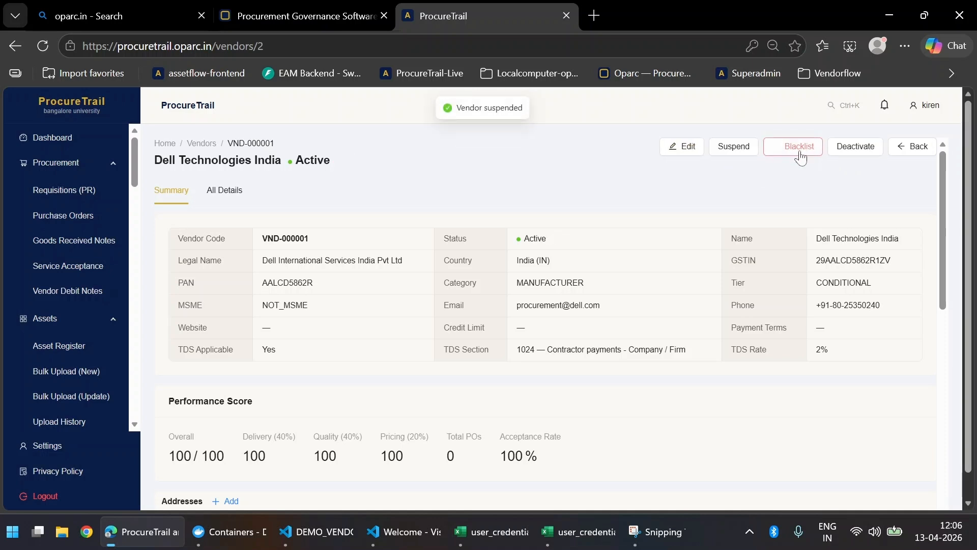
click(846, 149)
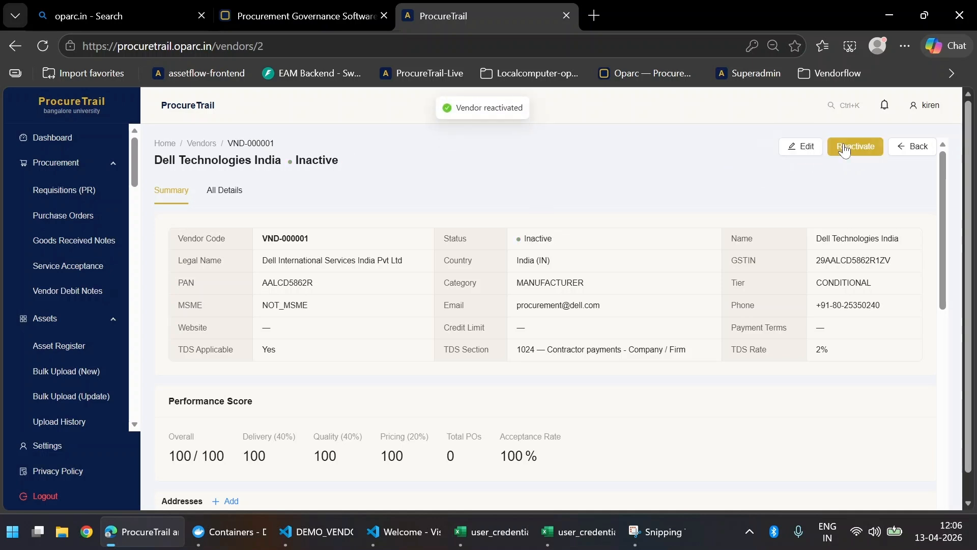
click(845, 149)
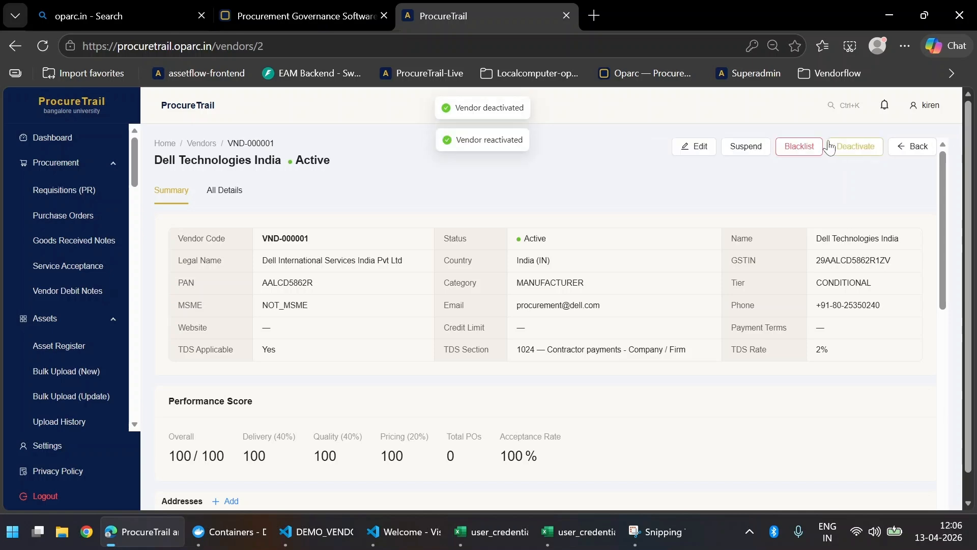
scroll(463, 249, down, 10)
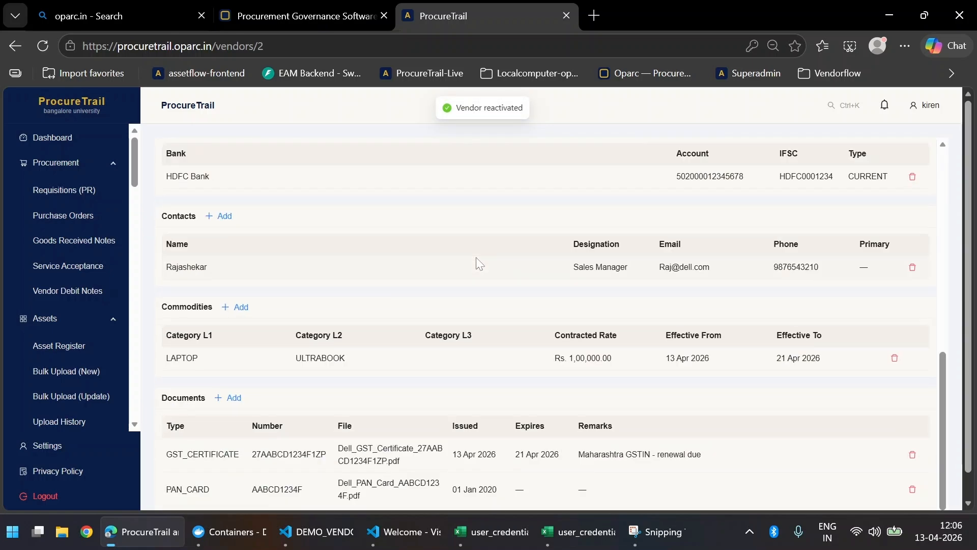
scroll(476, 257, up, 10)
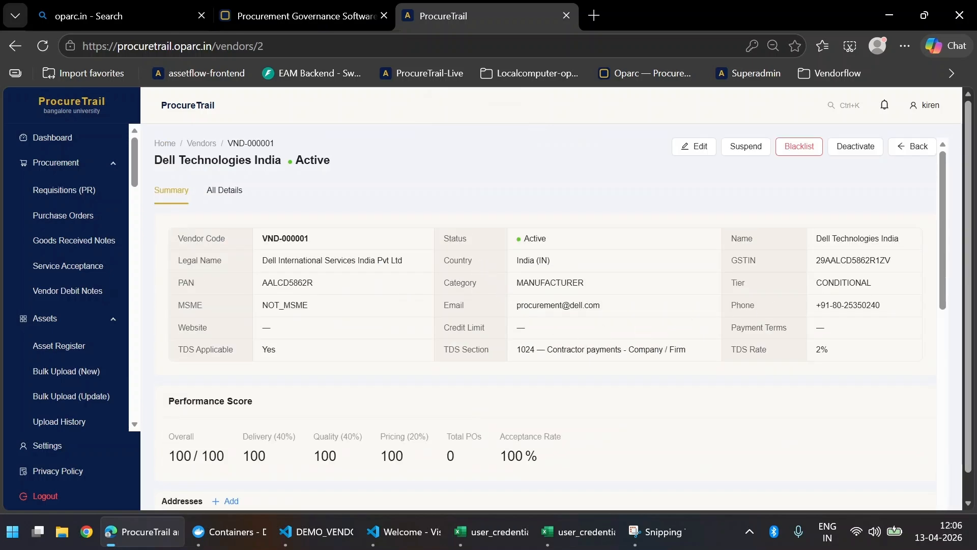